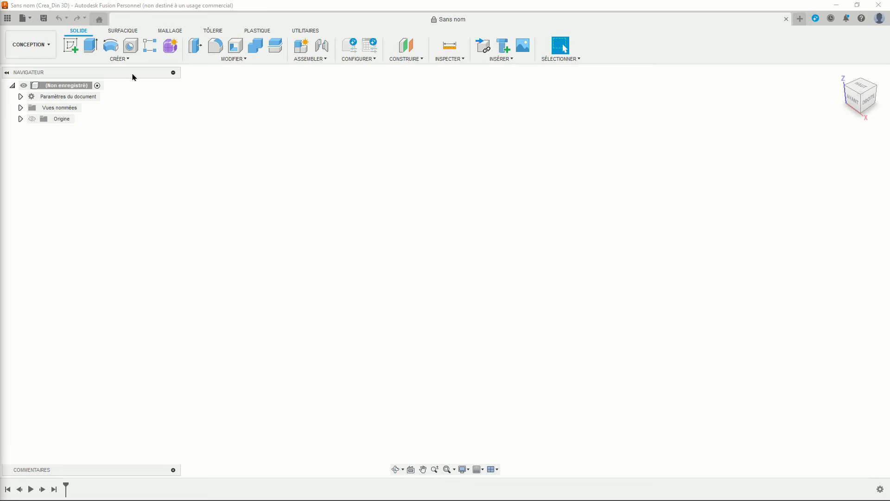
# Step: Create a cylinder as a new body on the horizontal plane, centred on the origin, 30 mm in diameter and 12 mm high
pyautogui.click(122, 60)
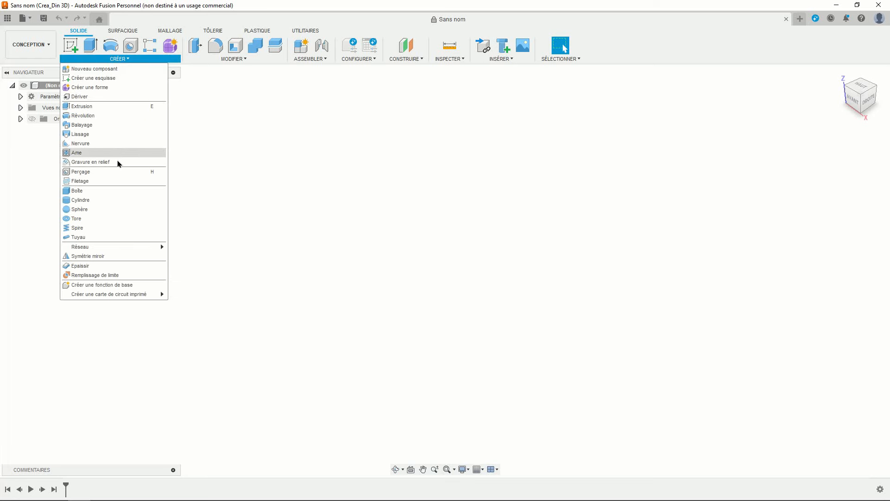
pyautogui.click(93, 199)
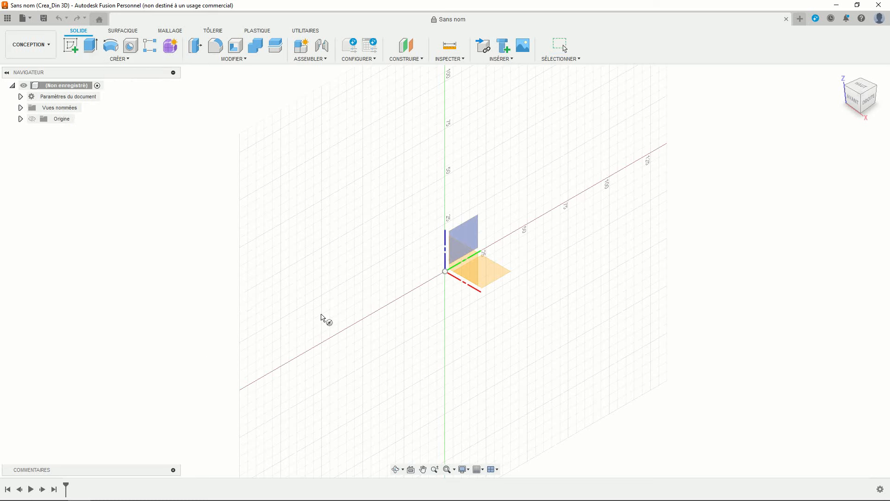
pyautogui.click(482, 273)
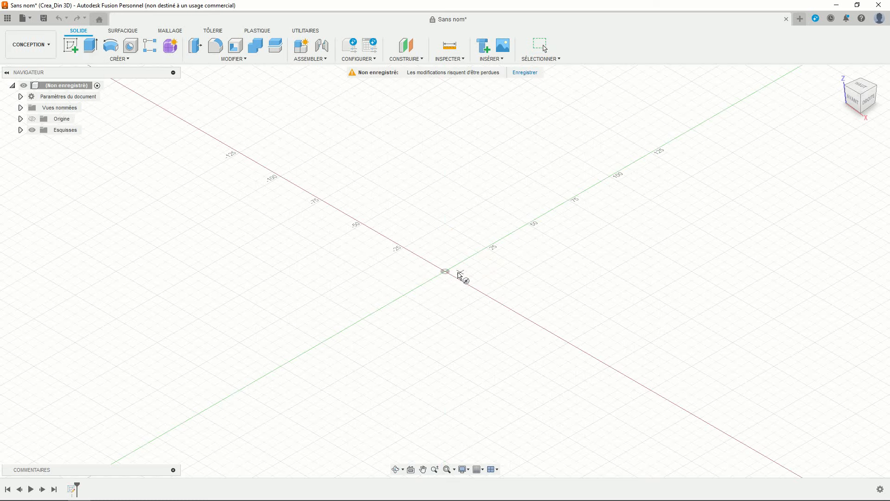
pyautogui.click(445, 272)
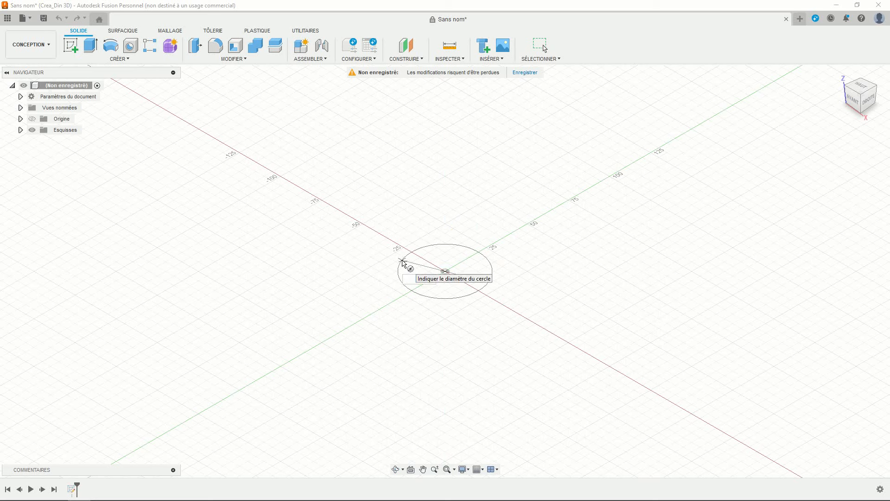
pyautogui.click(402, 263)
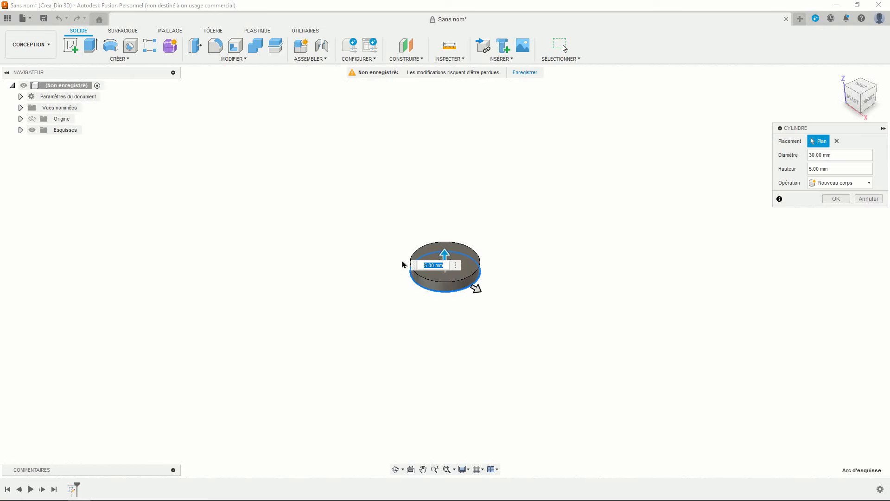
pyautogui.write('12')
pyautogui.press('Return')
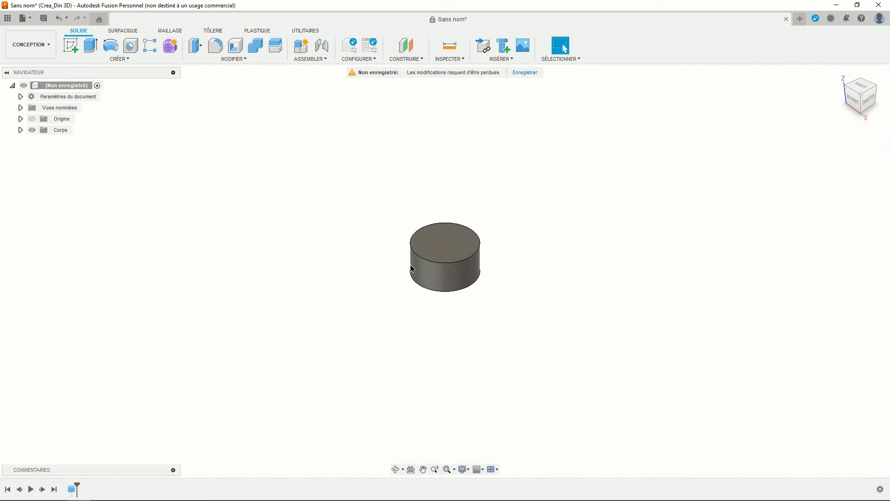
# Step: Chamfer the cylinder's top circular edge using the Distance et angle type, with 2 mm and 45°
pyautogui.scroll(2, 408, 264)
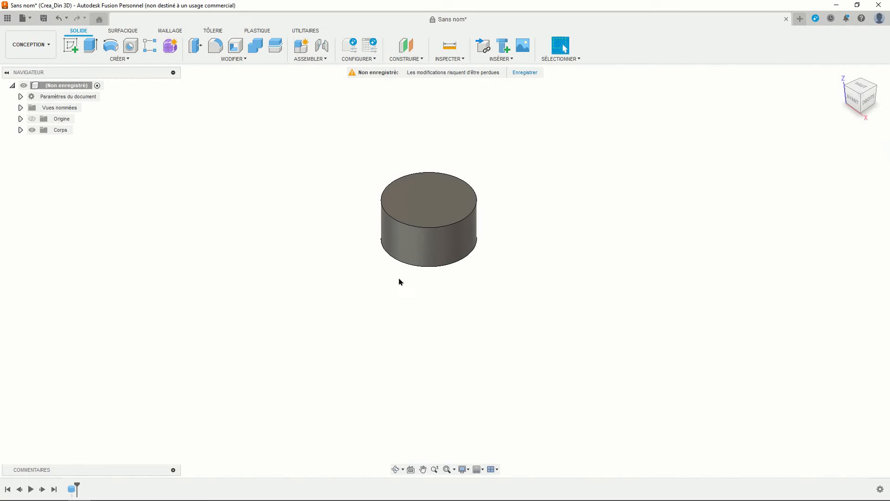
pyautogui.keyDown('shift'); pyautogui.moveTo(399, 281); pyautogui.dragTo(409, 333, button='middle'); pyautogui.keyUp('shift')
pyautogui.moveTo(322, 265); pyautogui.dragTo(308, 270, button='middle')
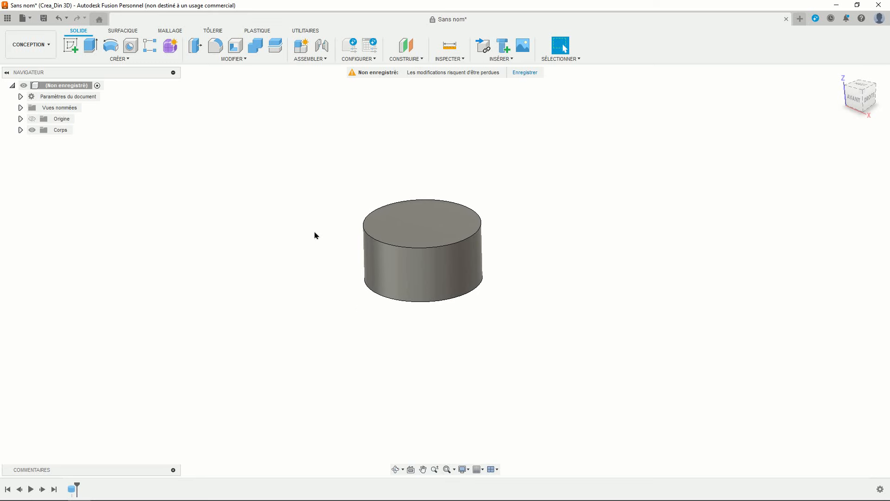
pyautogui.click(230, 59)
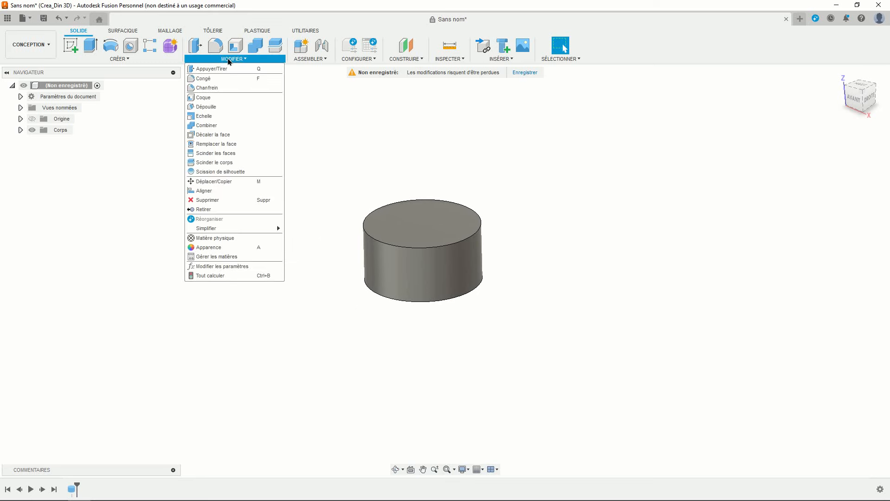
pyautogui.click(217, 88)
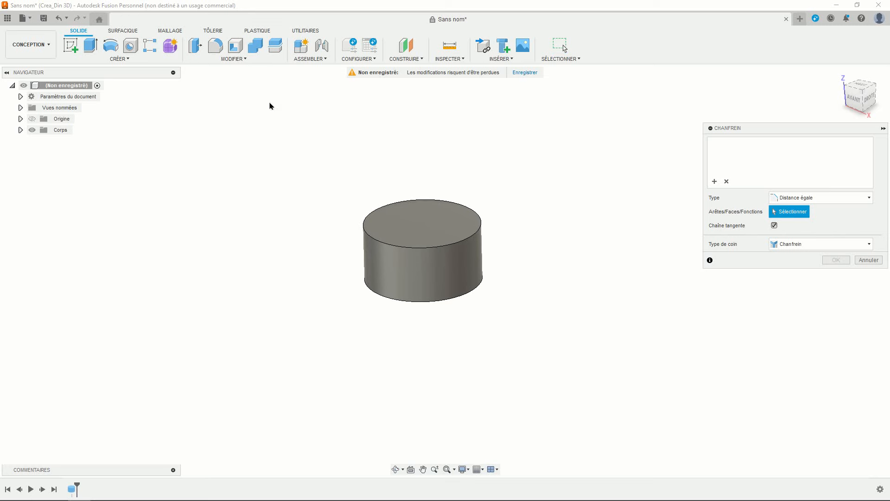
pyautogui.click(793, 200)
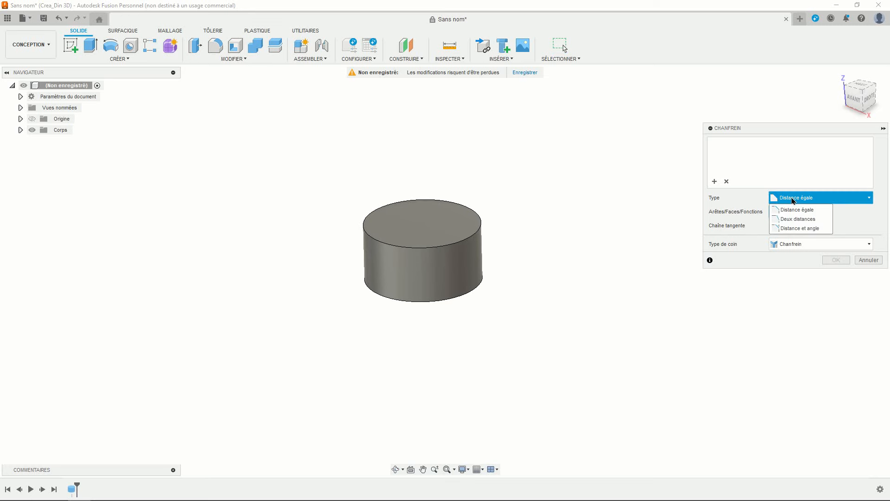
pyautogui.click(788, 229)
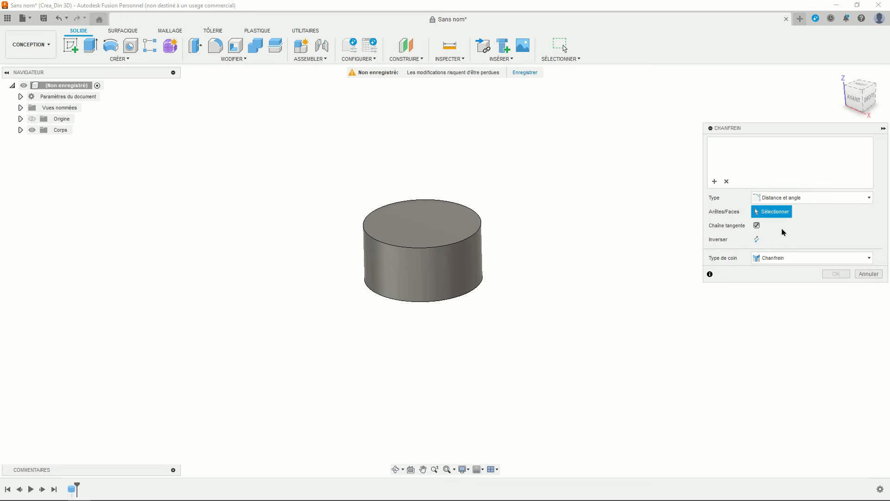
pyautogui.click(368, 218)
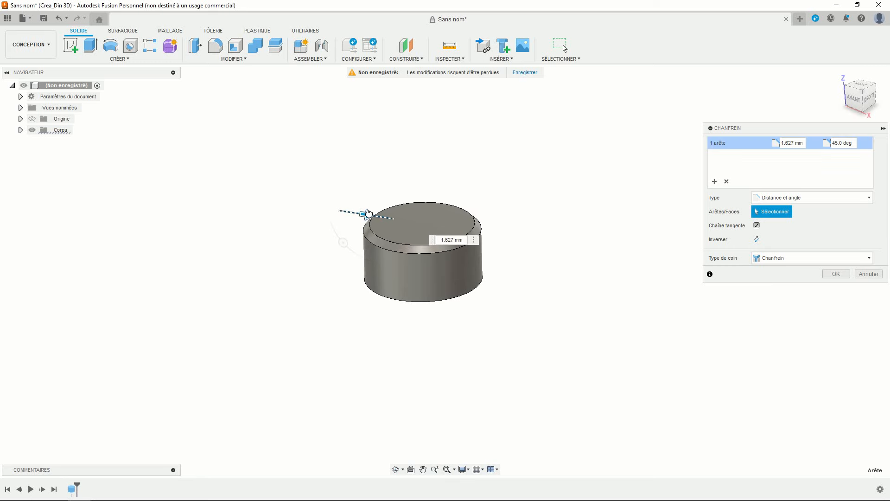
pyautogui.write('2')
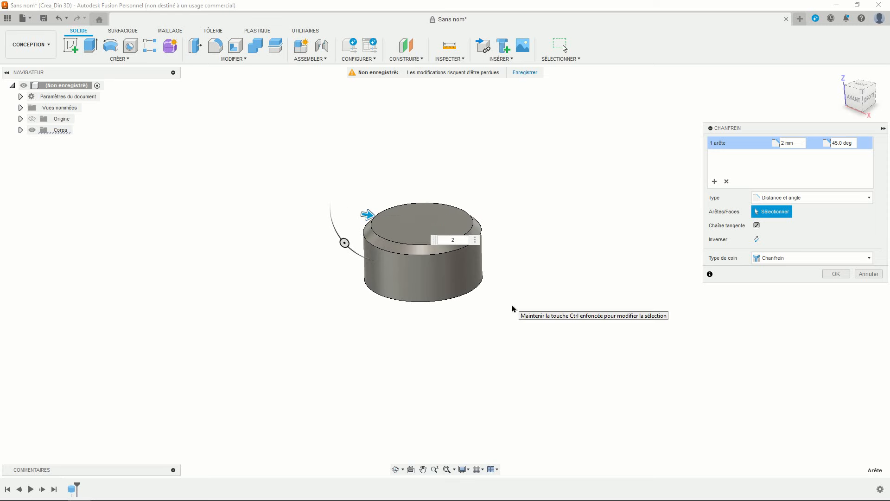
pyautogui.press('Return')
# Step: Sketch a six-sided Polygone inscrit on the cylinder's top face, centred on the origin, with a centre-to-side distance of 25/2 mm
pyautogui.moveTo(508, 311); pyautogui.dragTo(455, 328, button='middle')
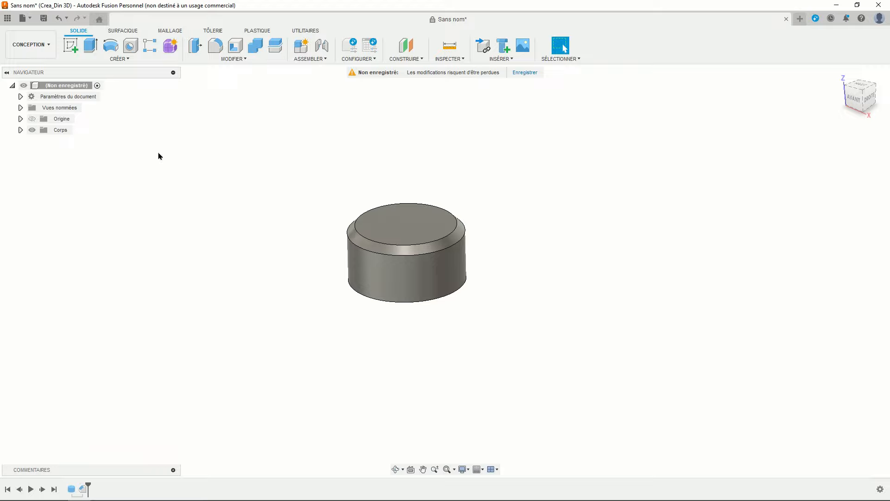
pyautogui.click(70, 45)
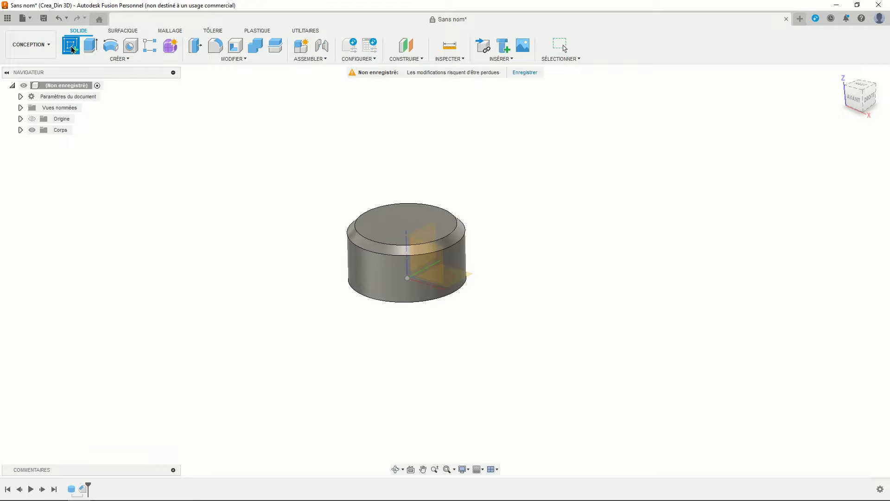
pyautogui.click(392, 228)
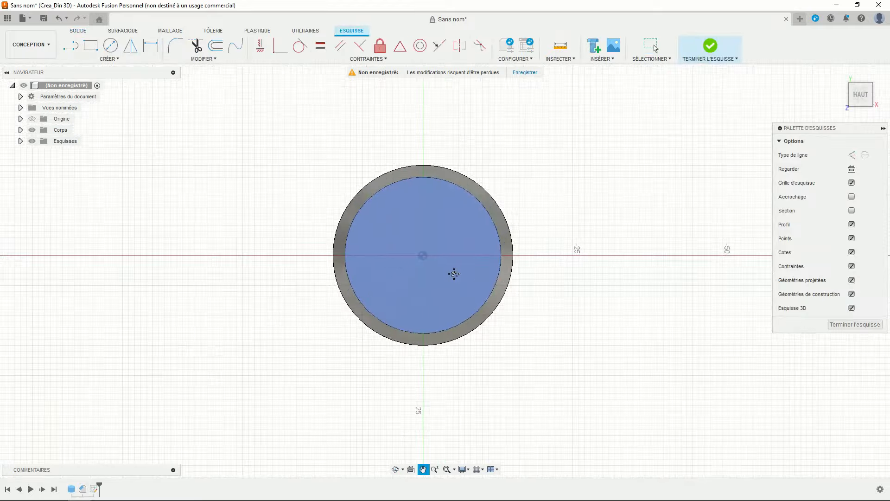
pyautogui.click(115, 59)
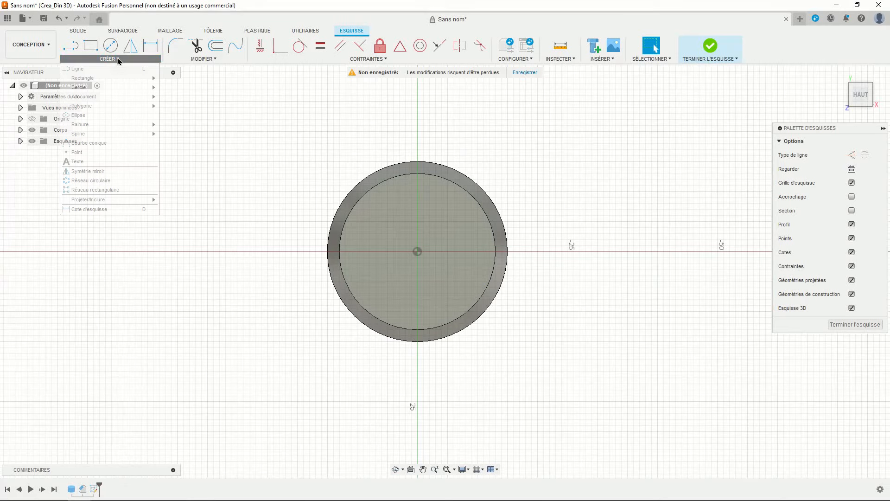
pyautogui.moveTo(111, 106)
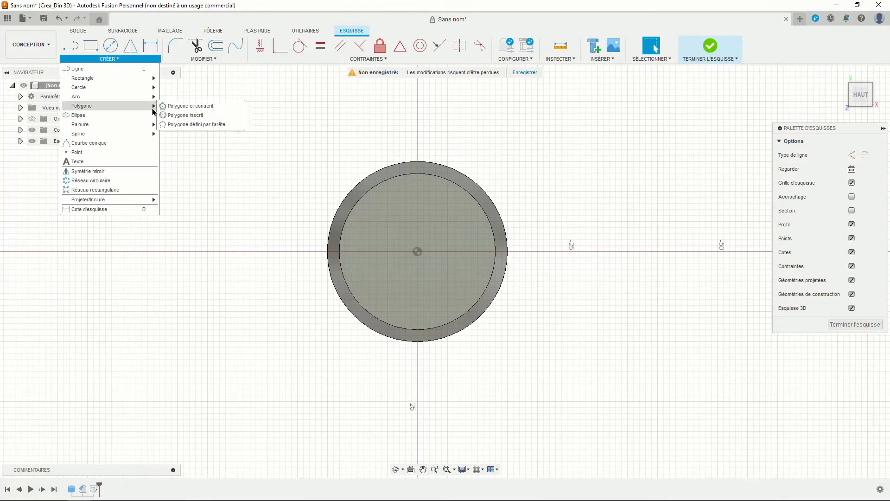
pyautogui.click(185, 115)
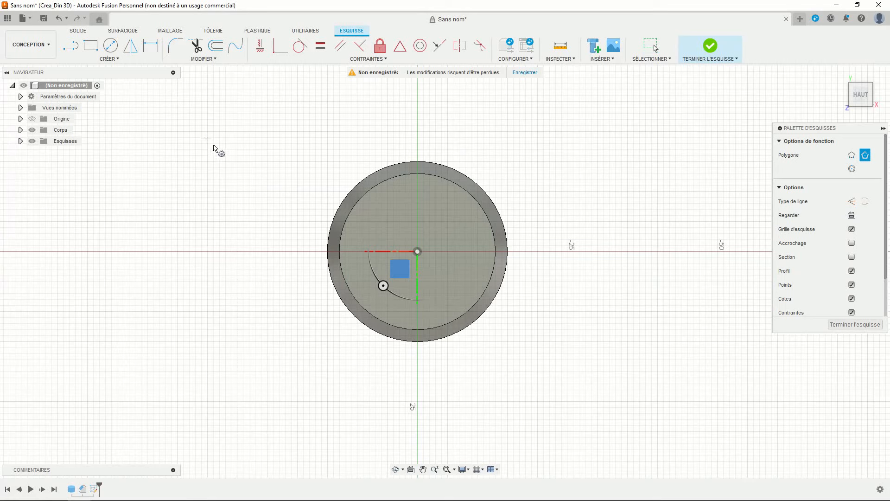
pyautogui.click(417, 252)
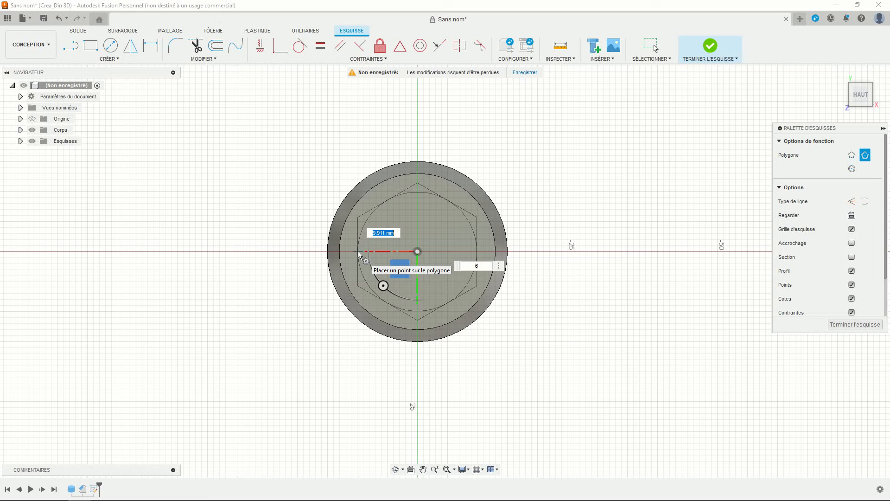
pyautogui.press('Tab')
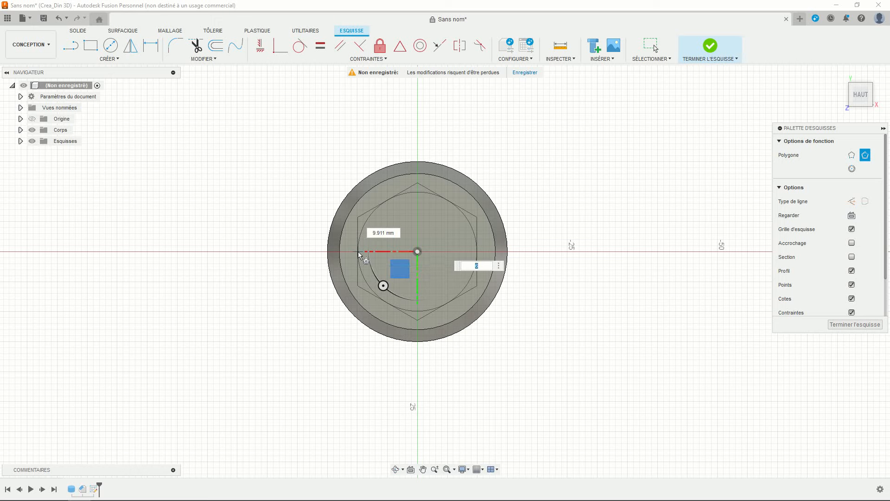
pyautogui.press('Tab')
pyautogui.press('Tab')
pyautogui.write('816')
pyautogui.press('BackSpace')
pyautogui.press('BackSpace')
pyautogui.write('6')
pyautogui.press('Tab')
pyautogui.write('25')
pyautogui.press('Tab')
pyautogui.write('/')
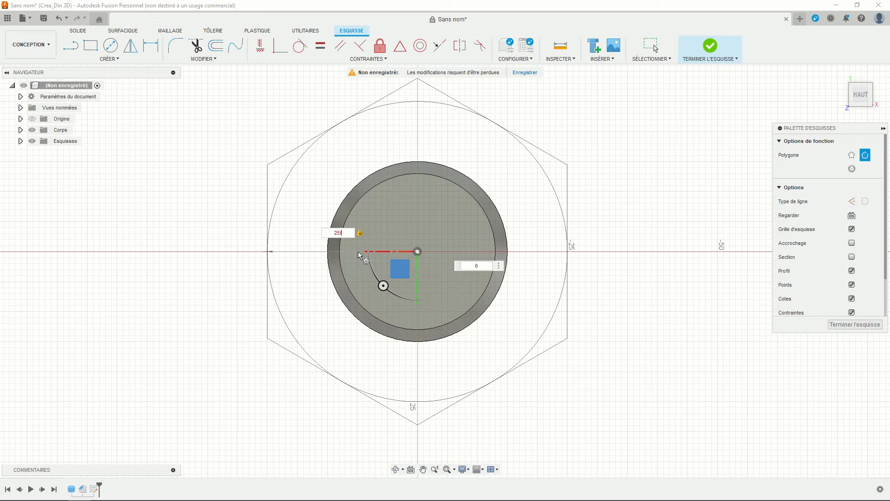
pyautogui.write('2')
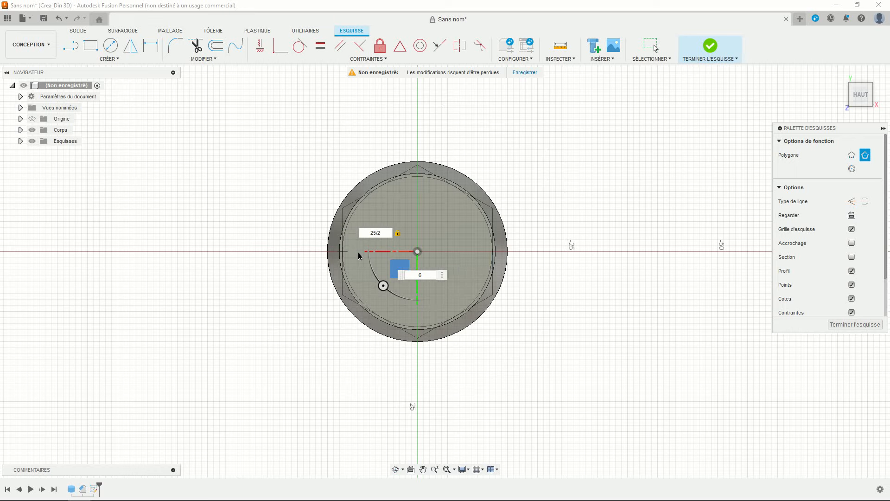
pyautogui.press('Return')
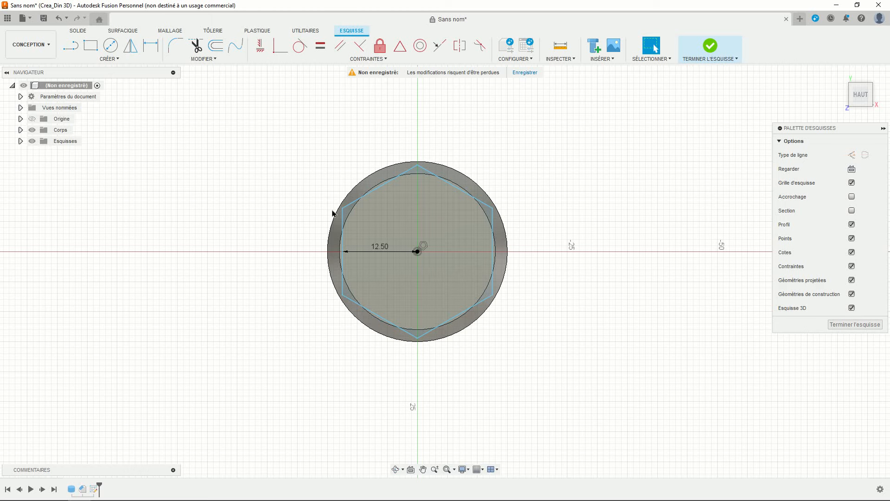
# Step: Check whether the hexagon can still rotate, and constrain its left side to be vertical
pyautogui.moveTo(342, 208)
pyautogui.mouseDown()
pyautogui.moveTo(367, 177)
pyautogui.moveTo(340, 211)
pyautogui.moveTo(333, 244)
pyautogui.moveTo(345, 199)
pyautogui.mouseUp()
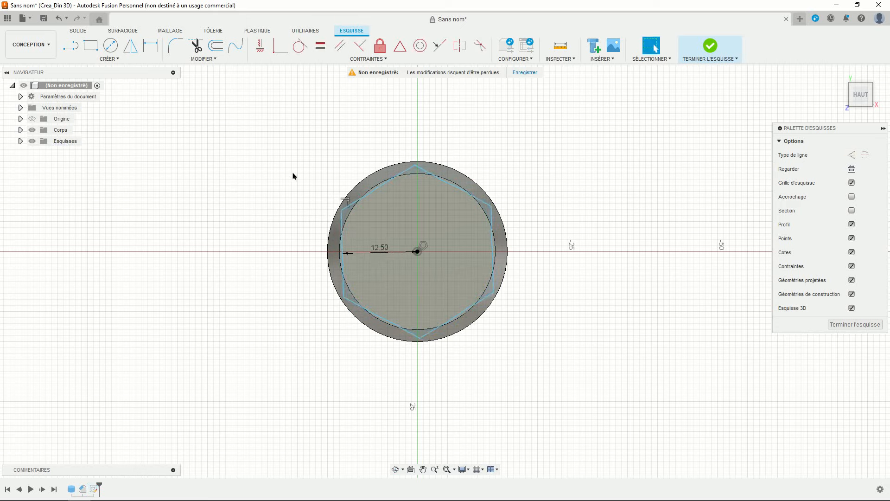
pyautogui.click(261, 45)
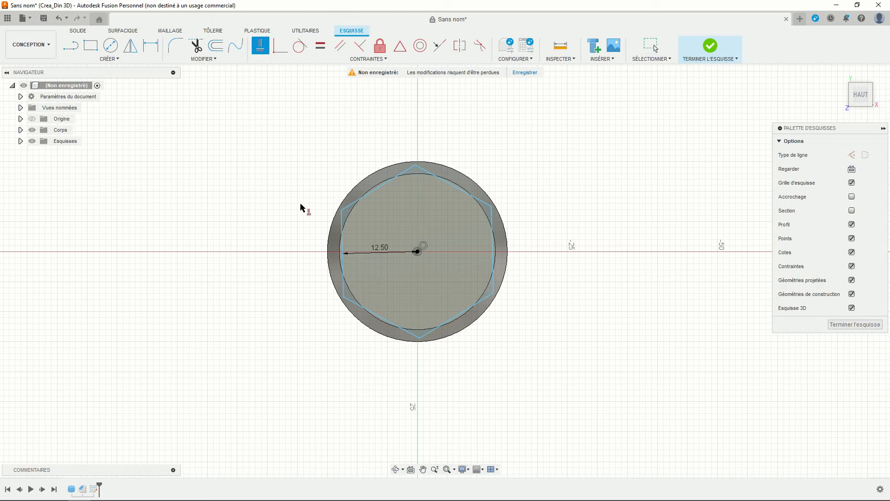
pyautogui.click(341, 225)
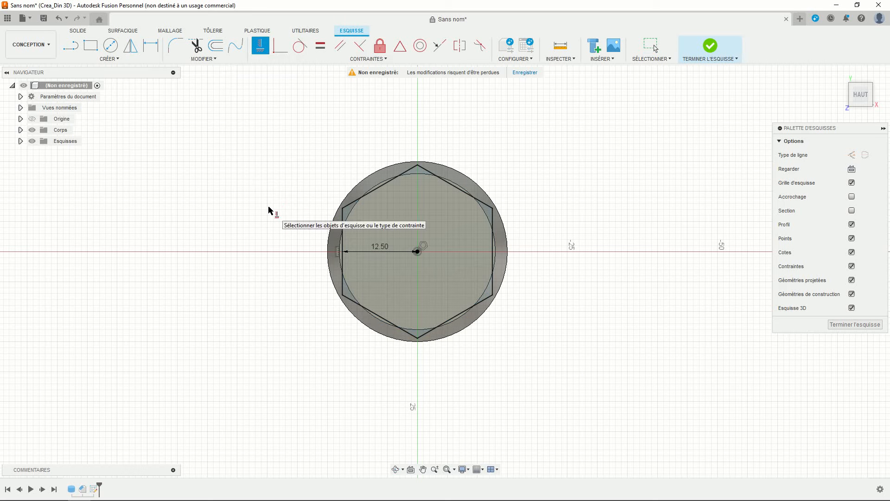
pyautogui.press('Escape')
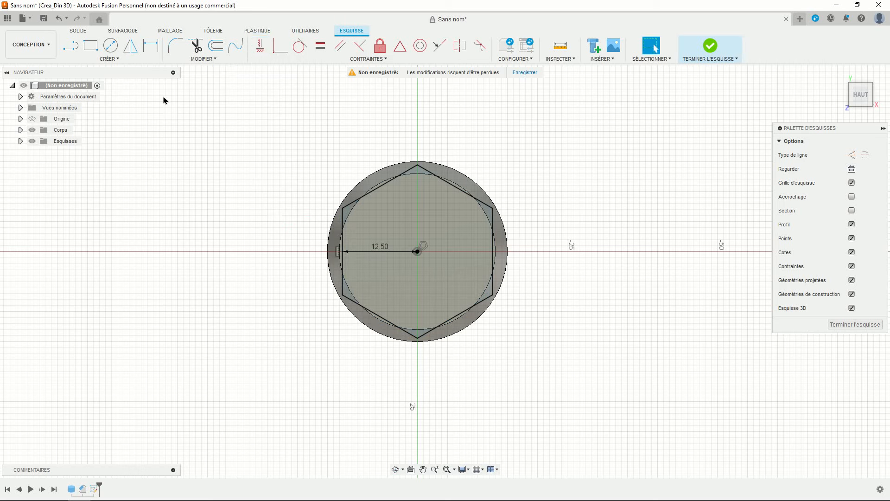
# Step: Project the cylinder's outer circular edge into the sketch with the projection link kept, and finish the sketch
pyautogui.click(115, 60)
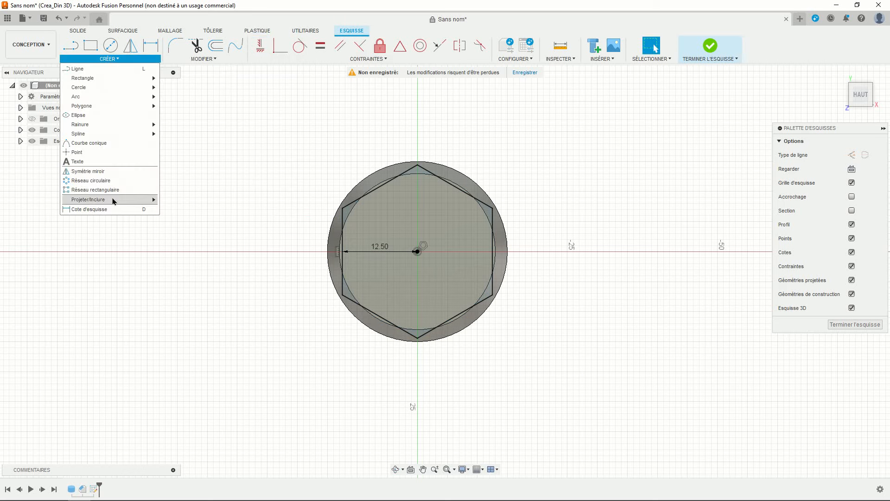
pyautogui.moveTo(113, 200)
pyautogui.click(168, 200)
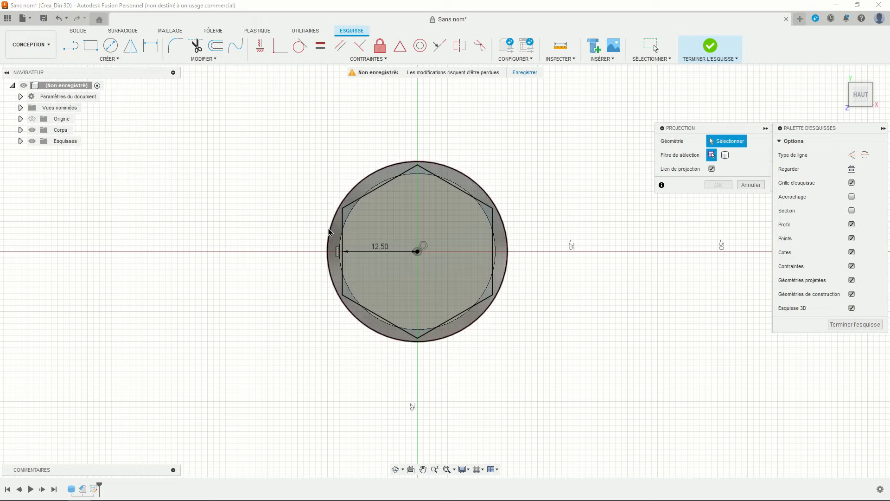
pyautogui.click(329, 231)
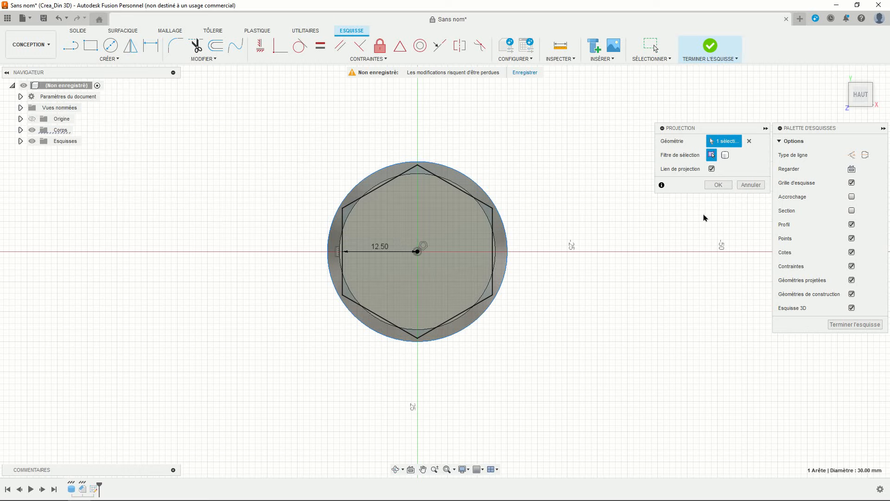
pyautogui.click(717, 185)
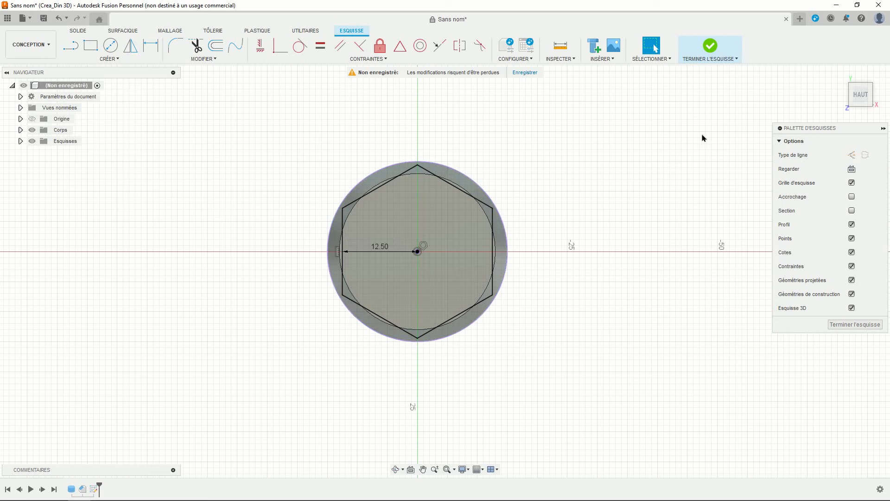
pyautogui.click(710, 45)
# Step: Start an Extrusion and select all seven sketch regions between the hexagon and the projected outer circle as its profiles
pyautogui.keyDown('shift'); pyautogui.moveTo(444, 308); pyautogui.dragTo(437, 342, button='middle'); pyautogui.keyUp('shift')
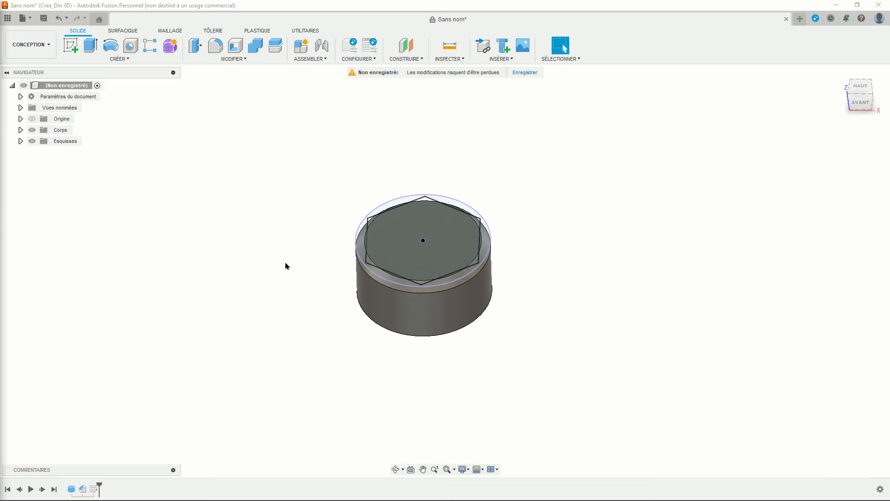
pyautogui.click(99, 49)
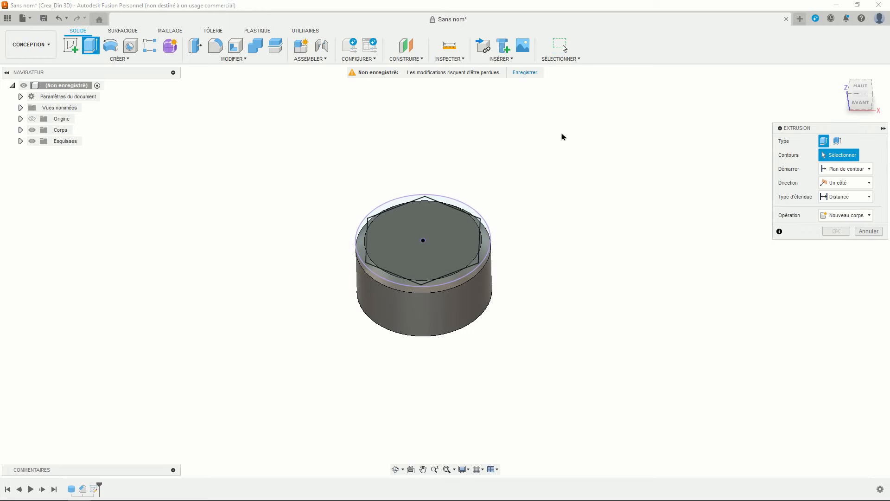
pyautogui.click(861, 86)
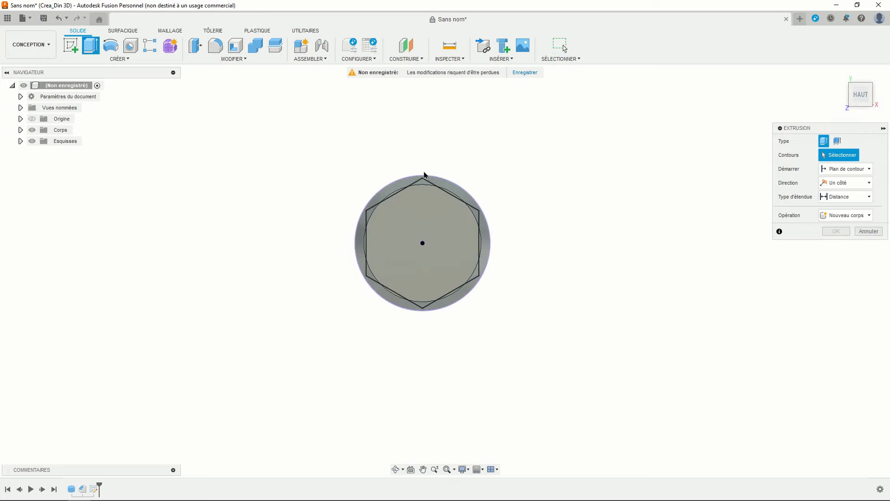
pyautogui.scroll(3, 441, 134)
pyautogui.click(361, 252)
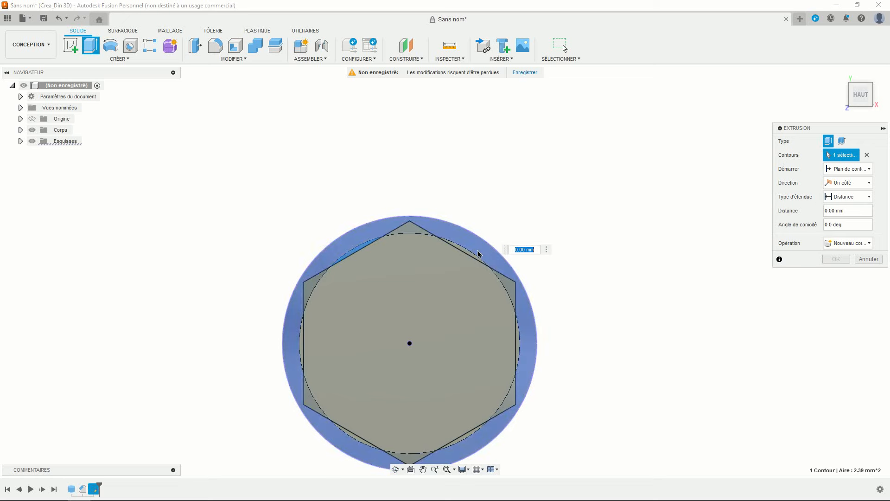
pyautogui.click(448, 233)
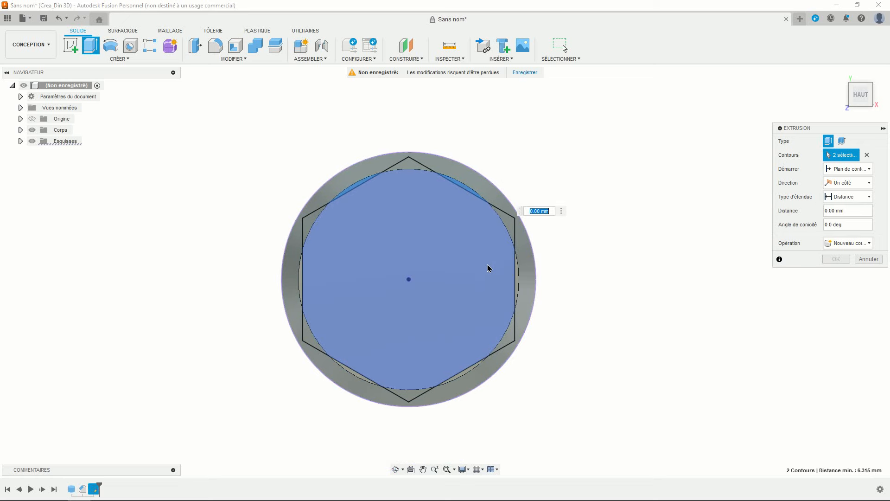
pyautogui.click(517, 281)
pyautogui.click(468, 375)
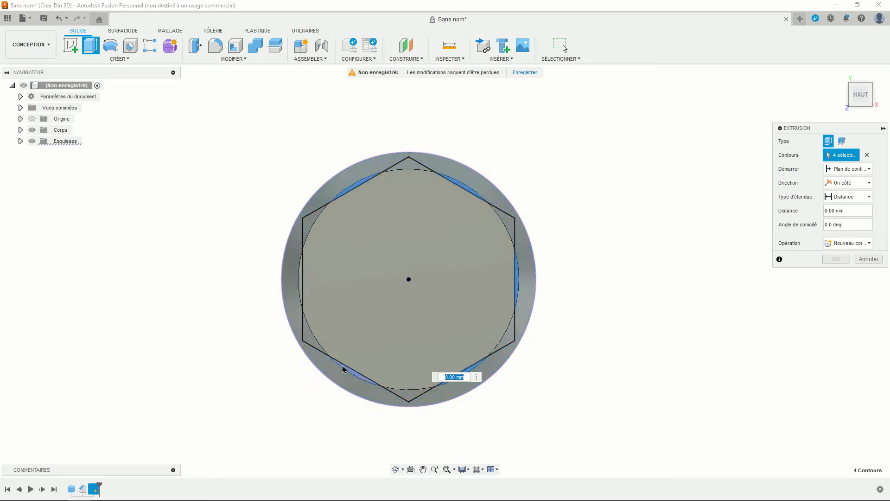
pyautogui.click(341, 368)
pyautogui.click(301, 291)
pyautogui.click(293, 284)
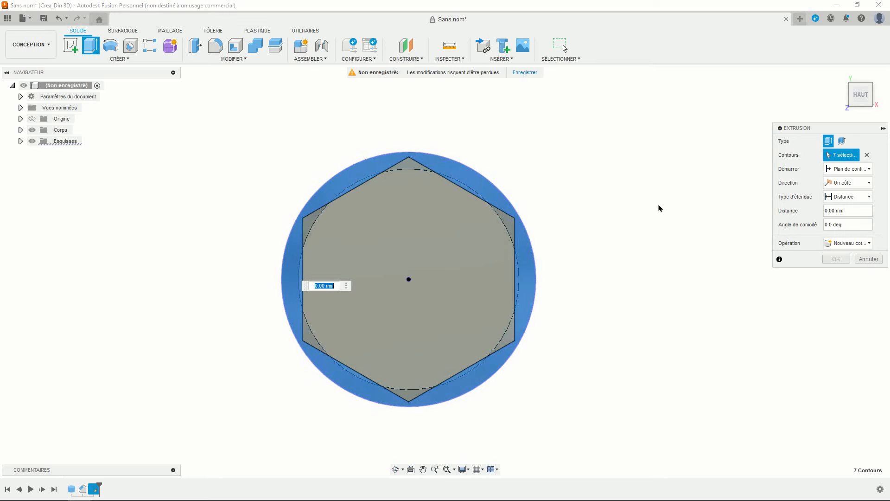
# Step: Extrude the selected regions by -12 mm with the Couper operation to cut the hexagonal head above the flange
pyautogui.keyDown('shift'); pyautogui.moveTo(593, 328); pyautogui.dragTo(612, 220, button='middle'); pyautogui.keyUp('shift')
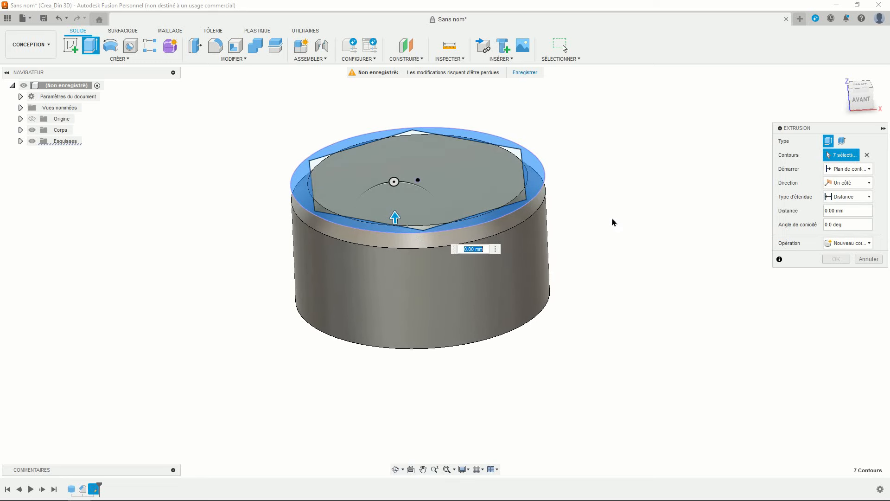
pyautogui.moveTo(395, 219); pyautogui.dragTo(374, 306)
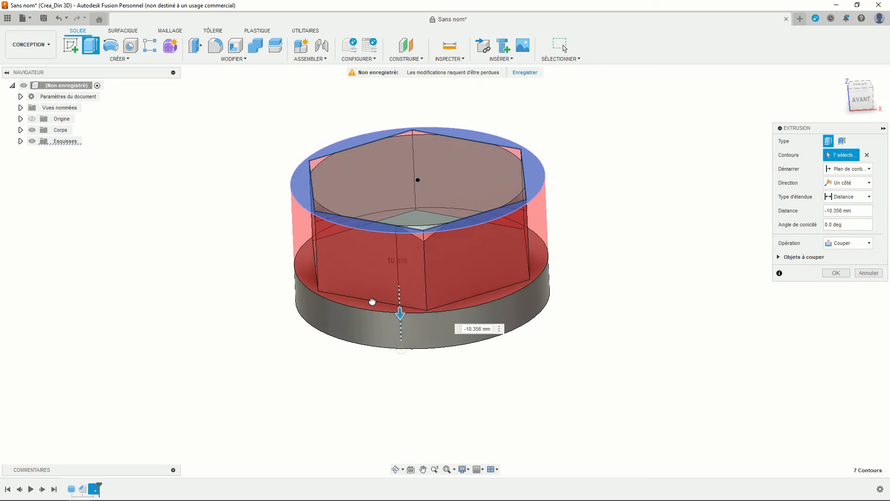
pyautogui.moveTo(346, 376); pyautogui.dragTo(337, 395, button='middle')
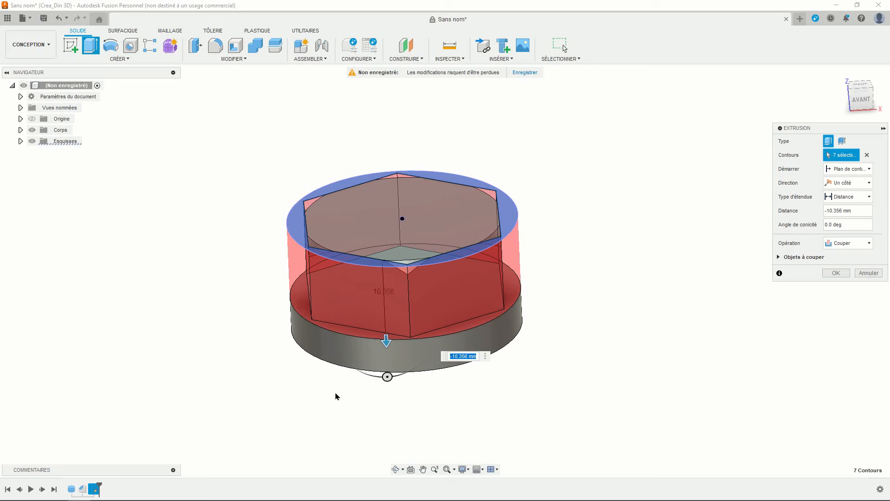
pyautogui.write('-12')
pyautogui.press('Return')
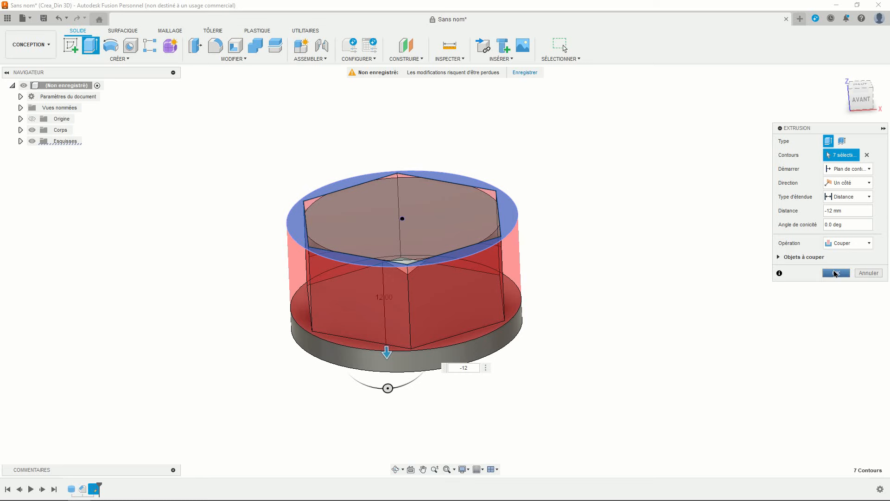
pyautogui.click(835, 273)
# Step: Add a Cylindre centred on the flange's underside, 16 mm in diameter and 80 mm high, joined to the head
pyautogui.scroll(-3, 569, 370)
pyautogui.keyDown('shift'); pyautogui.moveTo(523, 348); pyautogui.dragTo(551, 246, button='middle'); pyautogui.keyUp('shift')
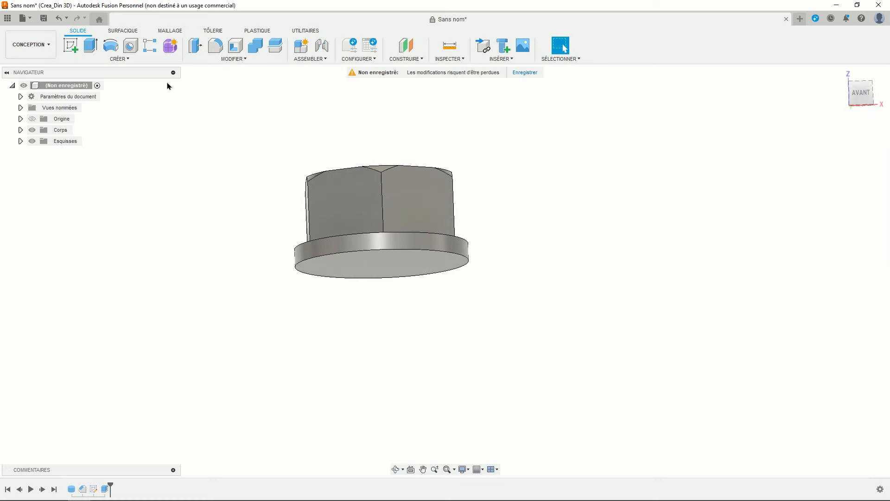
pyautogui.click(124, 60)
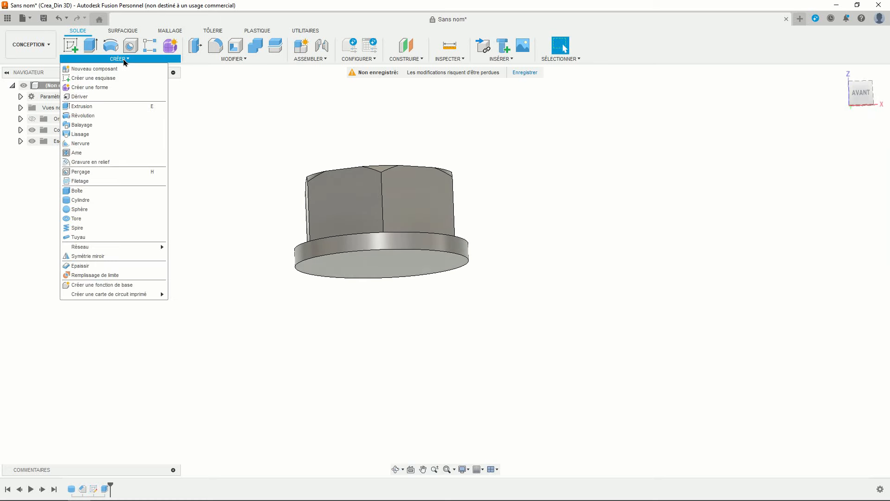
pyautogui.click(91, 200)
pyautogui.click(327, 268)
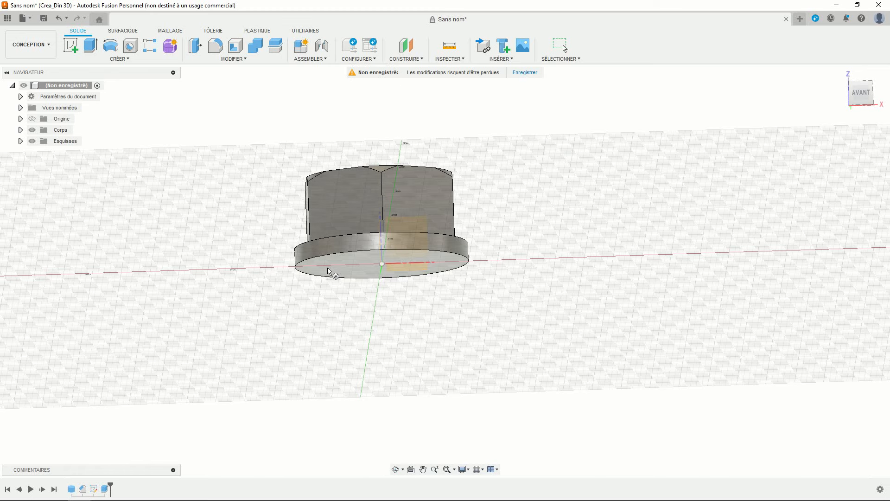
pyautogui.click(385, 264)
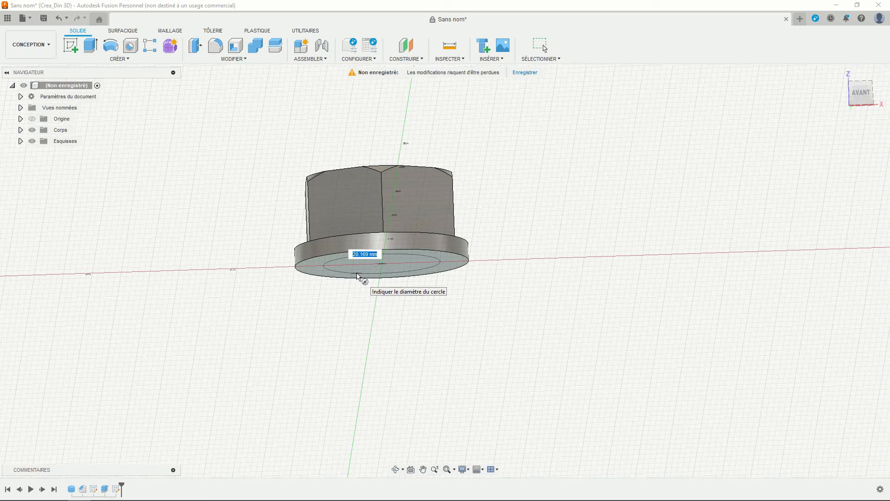
pyautogui.write('16')
pyautogui.press('Return')
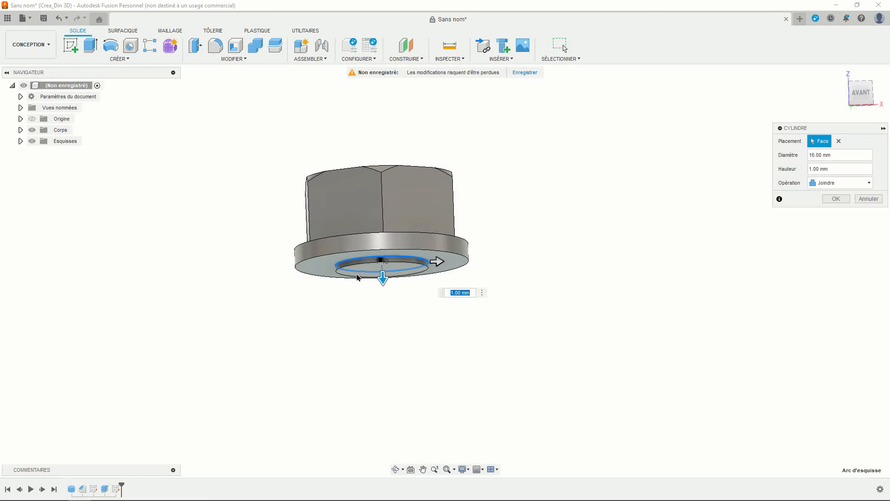
pyautogui.write('80')
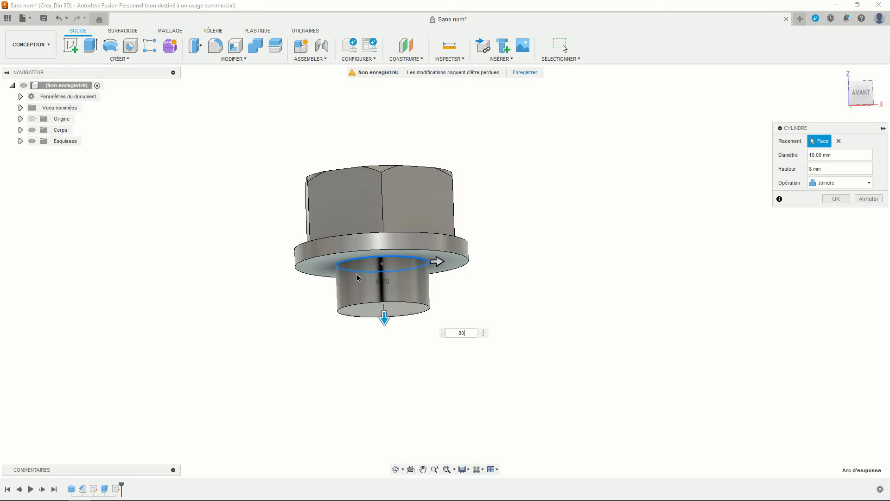
pyautogui.press('Return')
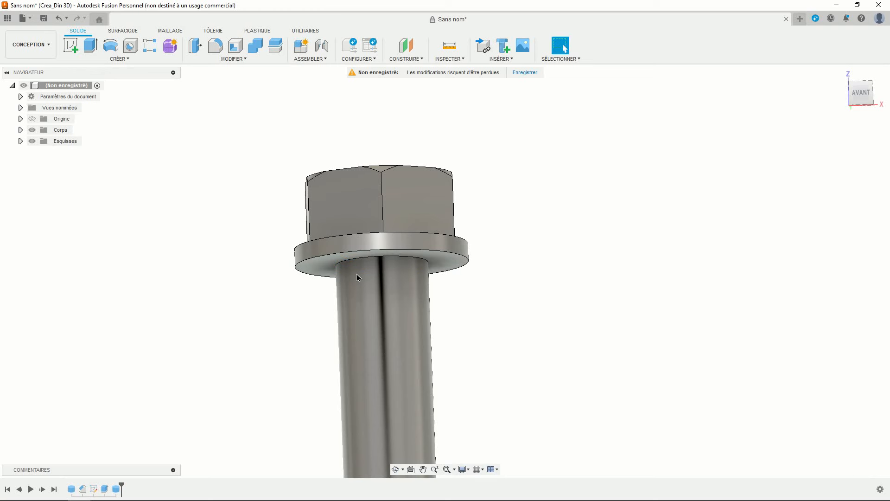
# Step: Create an offset construction plane at -8 mm from the XZ origin plane
pyautogui.scroll(-4, 482, 286)
pyautogui.moveTo(496, 316); pyautogui.dragTo(454, 257, button='middle')
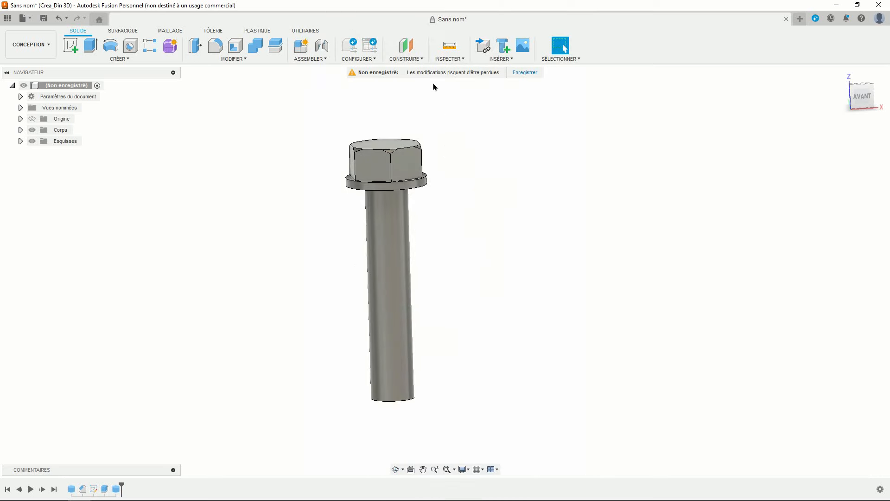
pyautogui.click(420, 58)
pyautogui.click(422, 70)
pyautogui.keyDown('shift'); pyautogui.moveTo(529, 278); pyautogui.dragTo(500, 310, button='middle'); pyautogui.keyUp('shift')
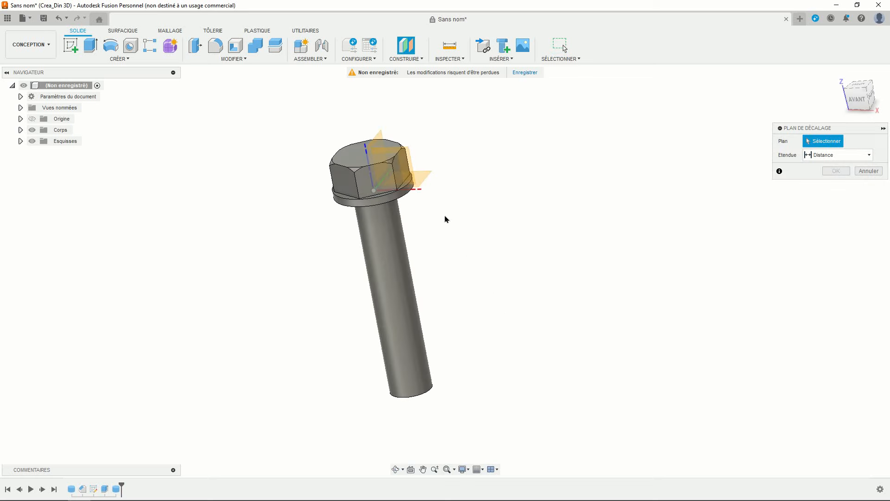
pyautogui.click(408, 169)
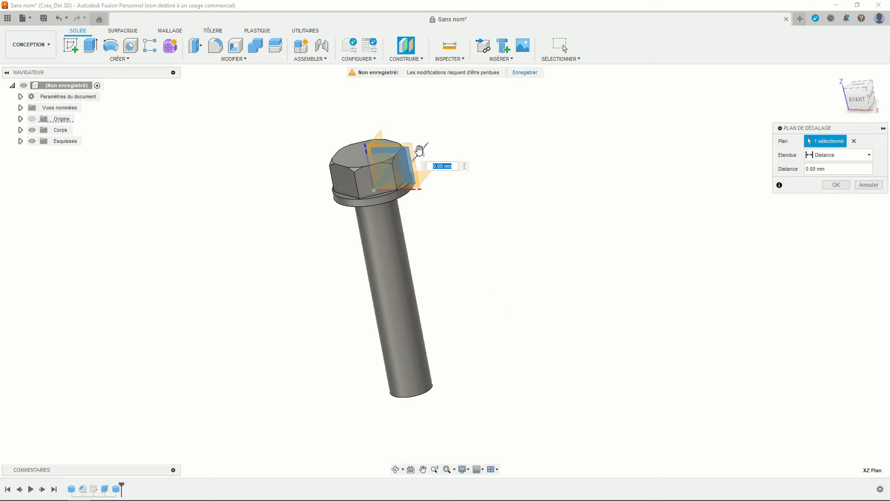
pyautogui.moveTo(419, 149); pyautogui.dragTo(403, 167)
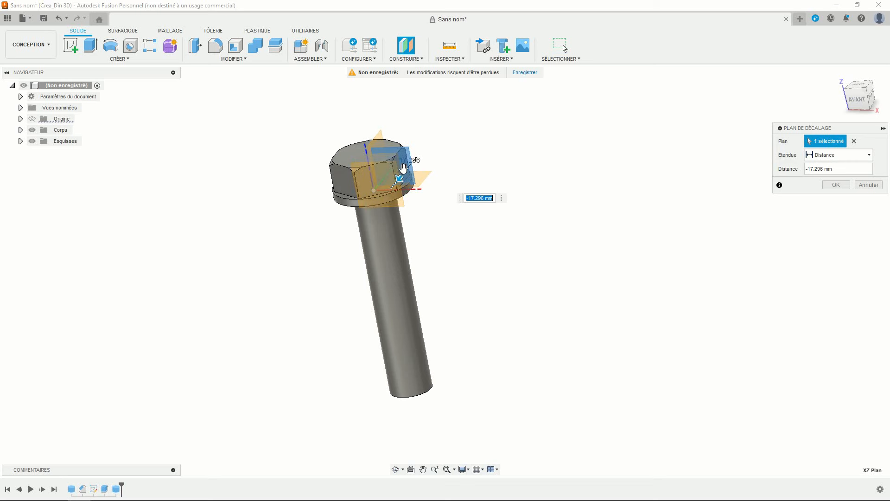
pyautogui.write('-8')
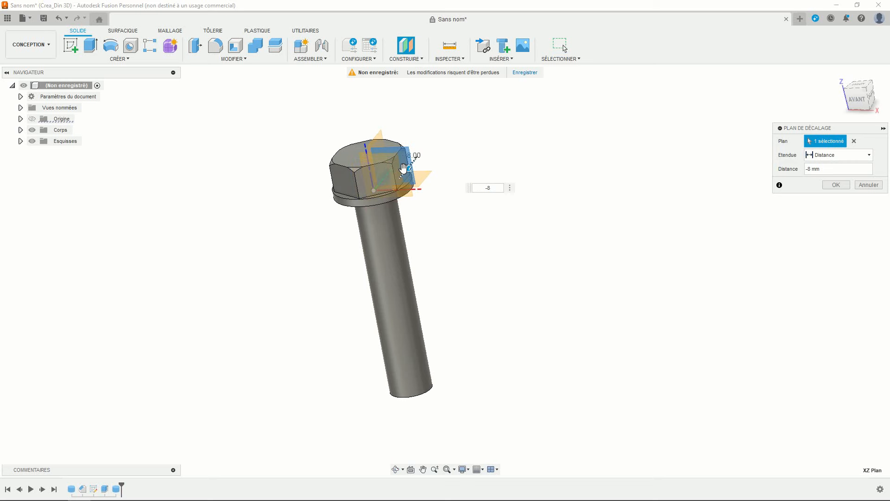
pyautogui.press('Return')
# Step: Sketch an 8 mm wide vertical centre-to-centre slot on the offset plane, with both centres on the shank's axis
pyautogui.keyDown('shift'); pyautogui.moveTo(444, 176); pyautogui.dragTo(456, 178, button='middle'); pyautogui.keyUp('shift')
pyautogui.moveTo(457, 192); pyautogui.dragTo(456, 175, button='middle')
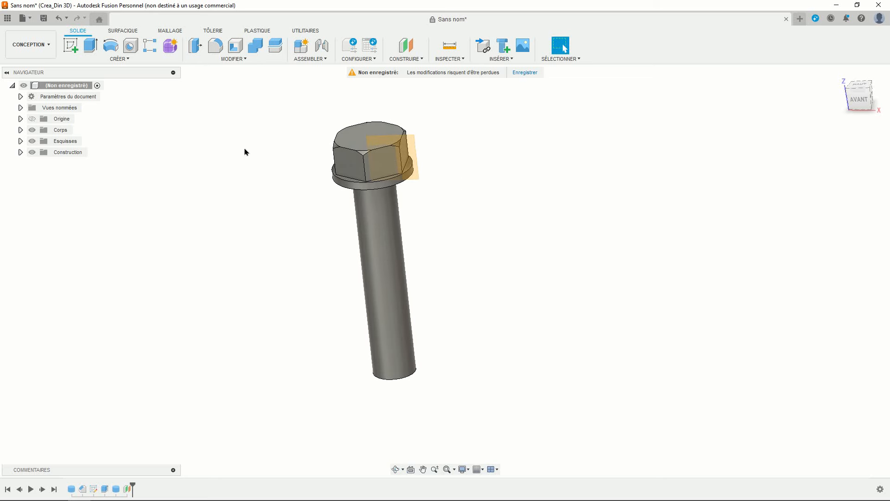
pyautogui.click(71, 44)
pyautogui.click(404, 152)
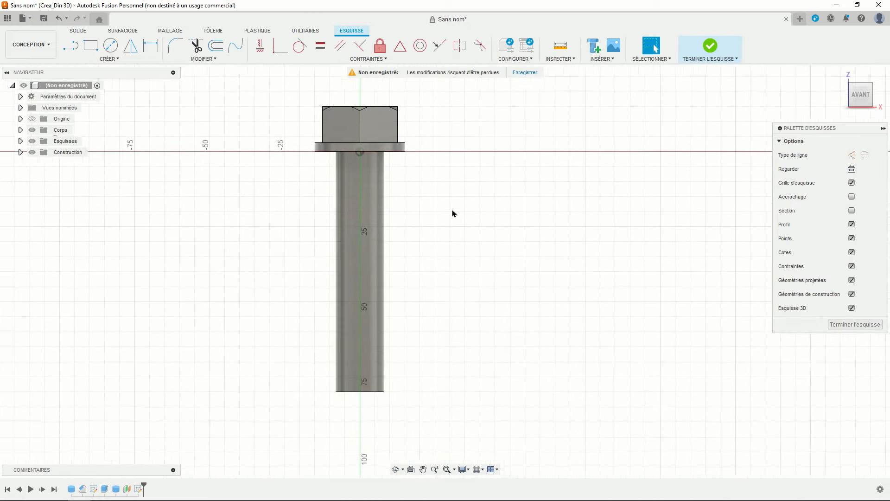
pyautogui.click(114, 59)
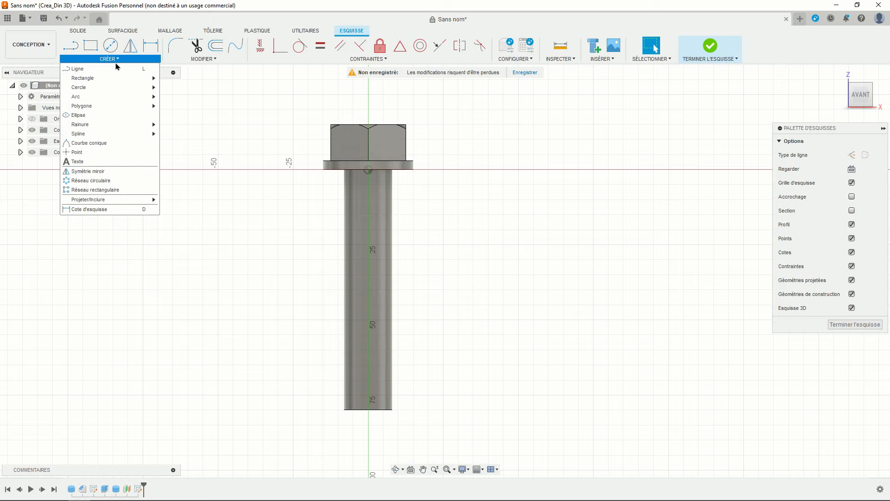
pyautogui.moveTo(98, 126)
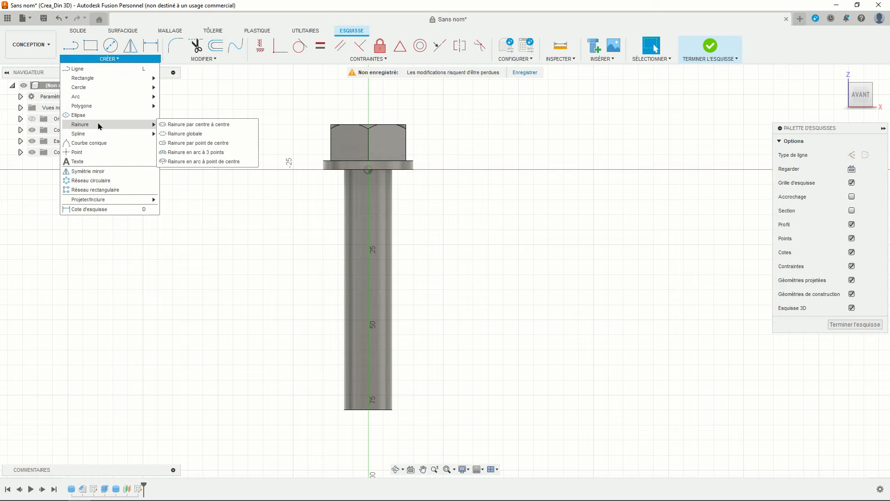
pyautogui.click(176, 128)
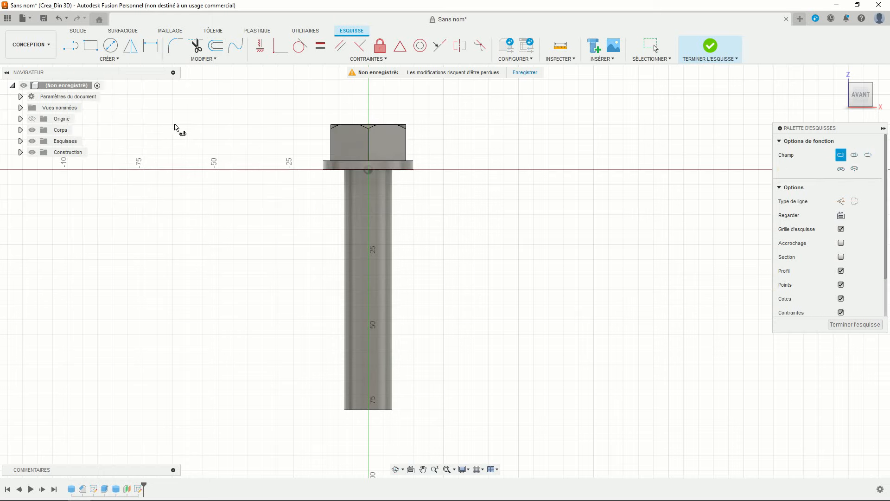
pyautogui.scroll(2, 320, 228)
pyautogui.moveTo(316, 216); pyautogui.dragTo(315, 213, button='middle')
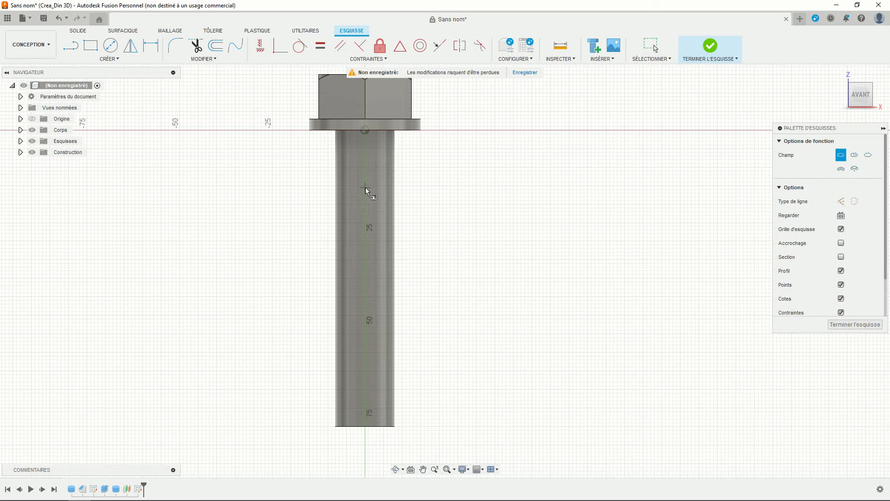
pyautogui.click(365, 187)
pyautogui.click(365, 285)
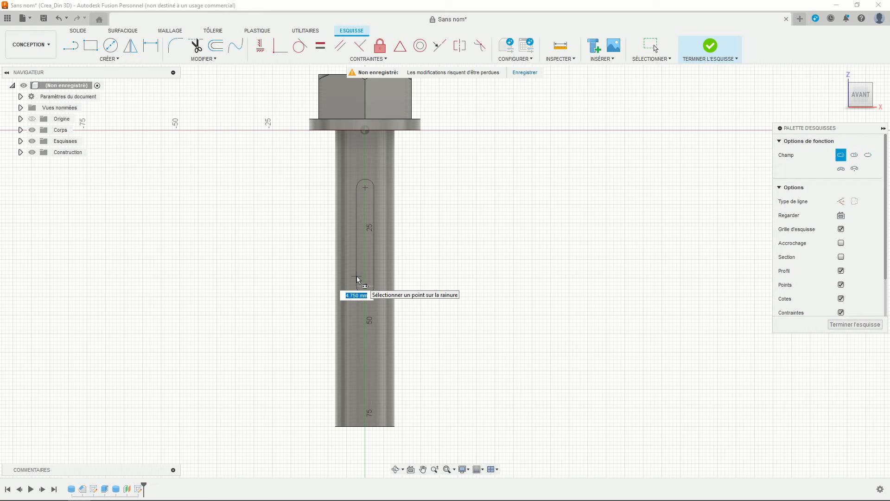
pyautogui.write('8')
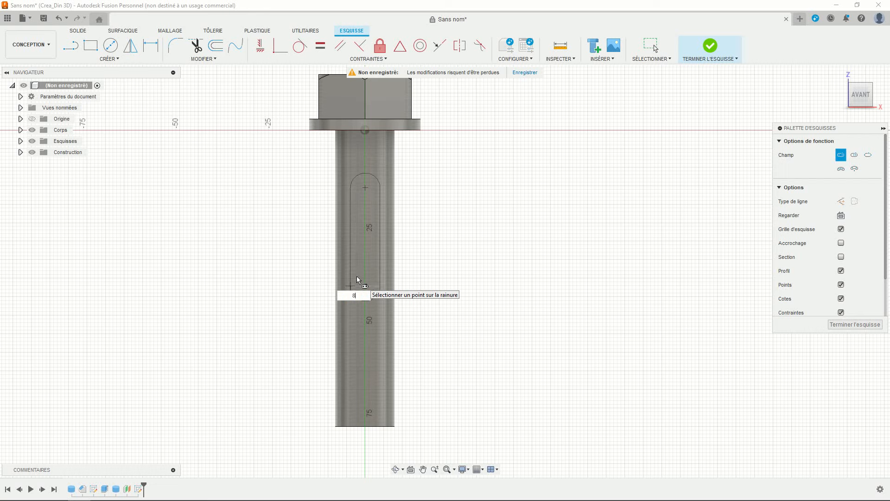
pyautogui.press('Return')
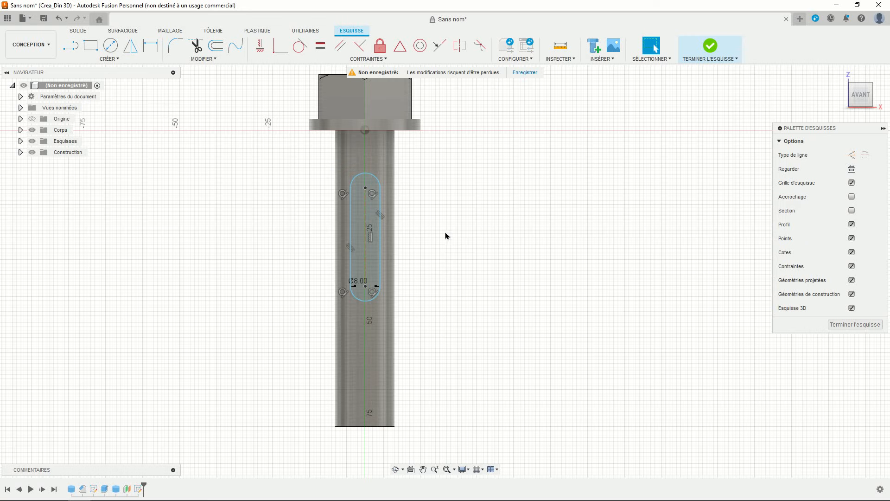
# Step: Dimension the slot's centre-to-centre distance to 30 mm
pyautogui.click(151, 45)
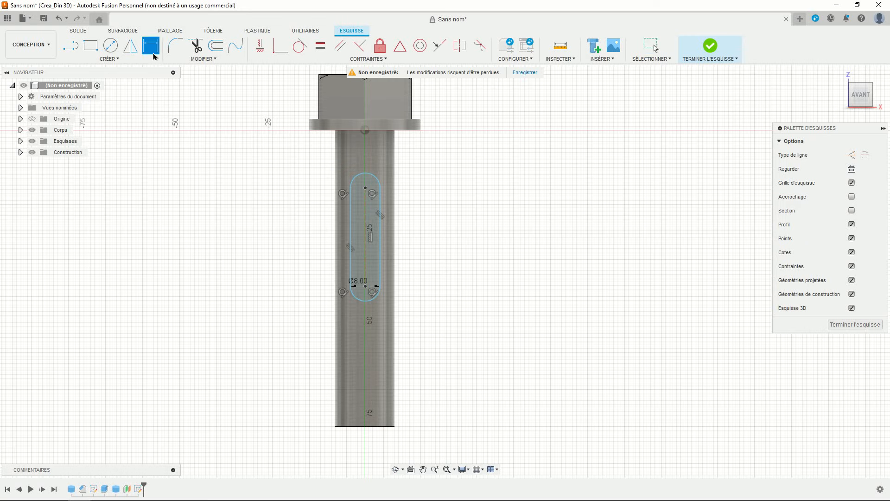
pyautogui.click(366, 213)
pyautogui.click(420, 218)
pyautogui.write('30')
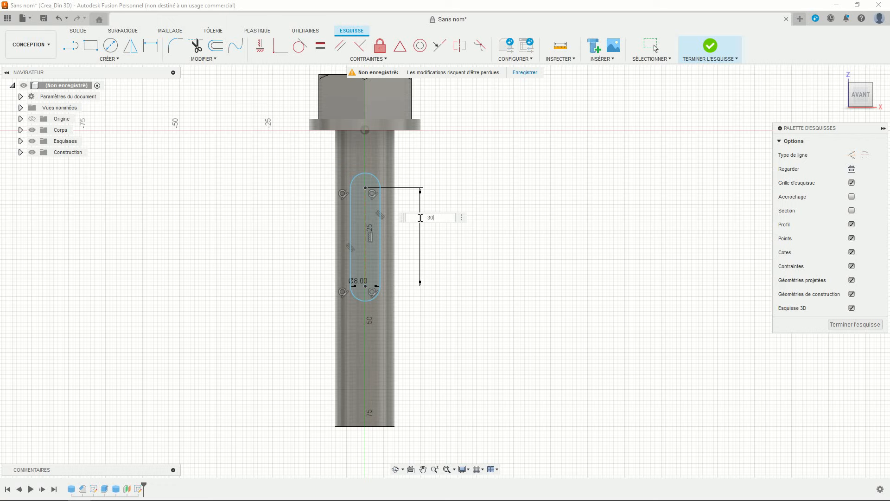
pyautogui.press('Return')
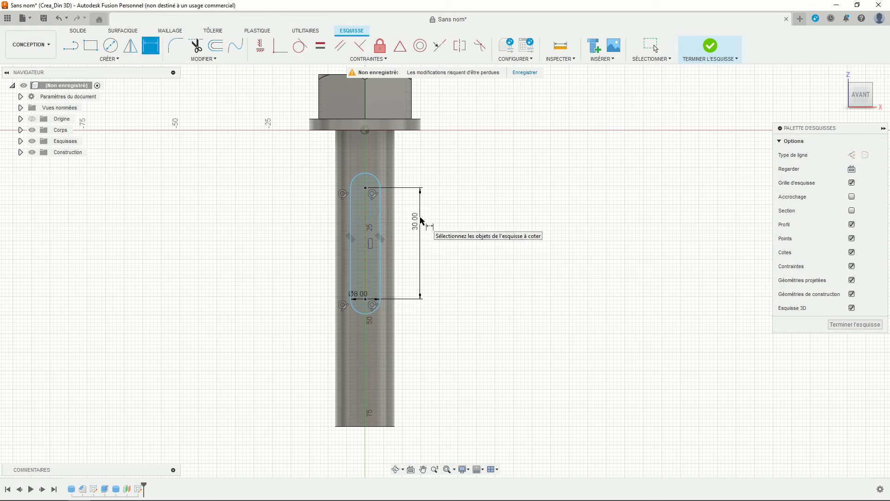
# Step: Constrain the slot's upper centre point vertically in line with the sketch origin
pyautogui.press('Escape')
pyautogui.moveTo(381, 216); pyautogui.dragTo(386, 206)
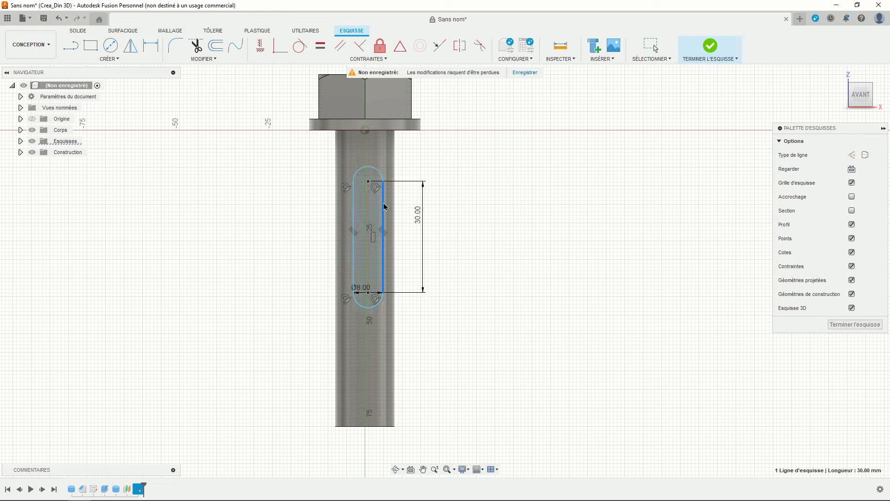
pyautogui.click(490, 183)
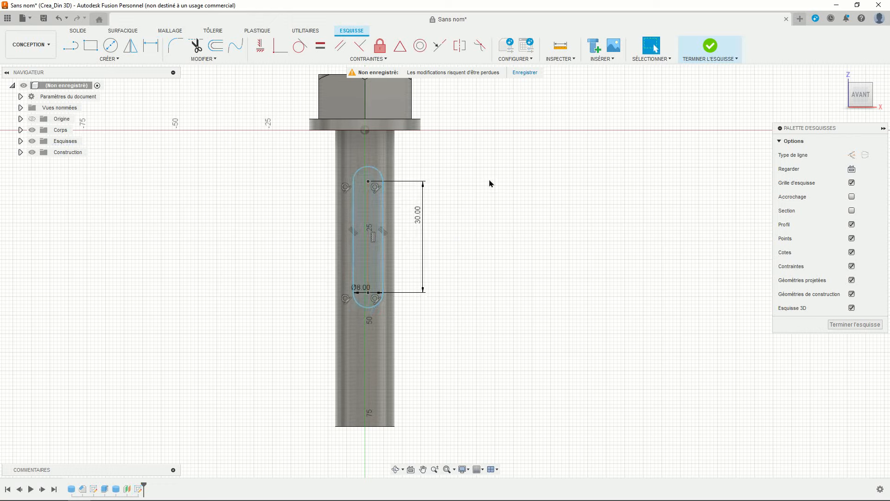
pyautogui.click(261, 46)
pyautogui.click(368, 182)
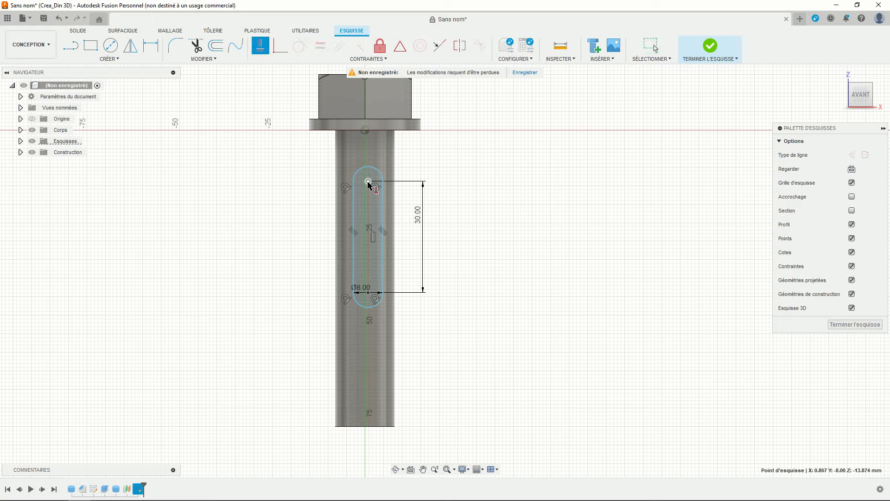
pyautogui.click(366, 132)
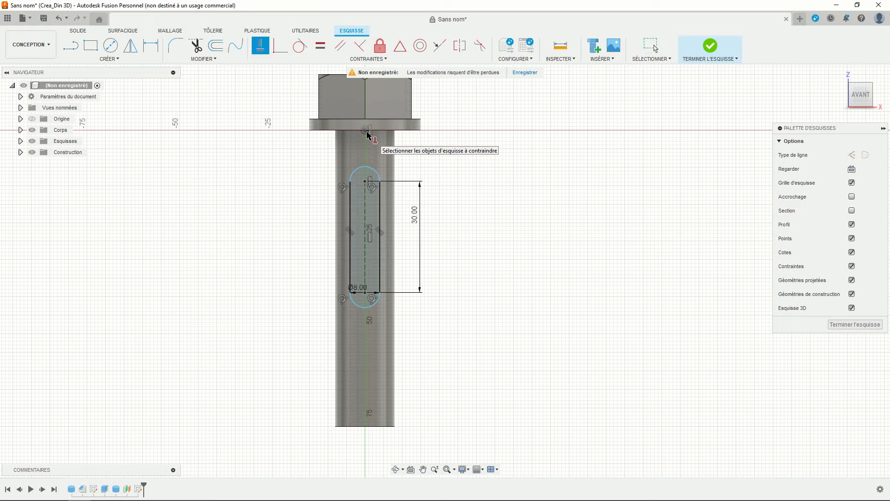
# Step: Dimension the slot's upper centre at 15 mm from the flange's underside and finish the sketch
pyautogui.press('d')
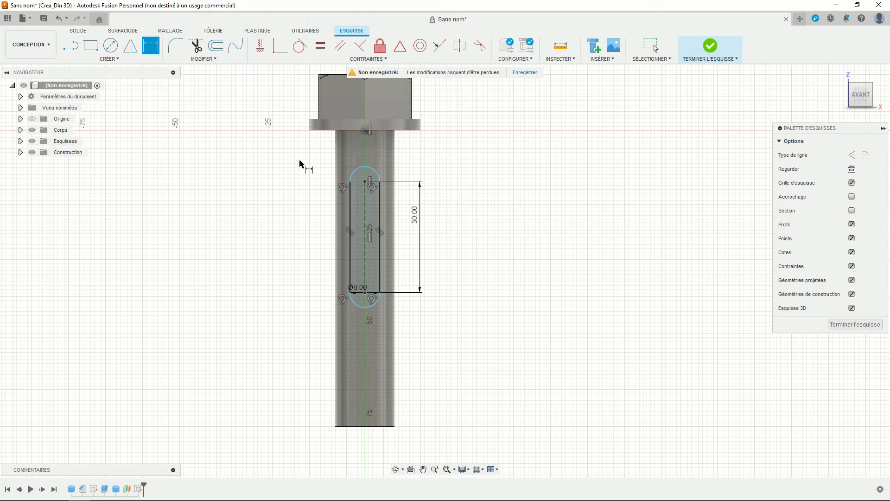
pyautogui.click(365, 181)
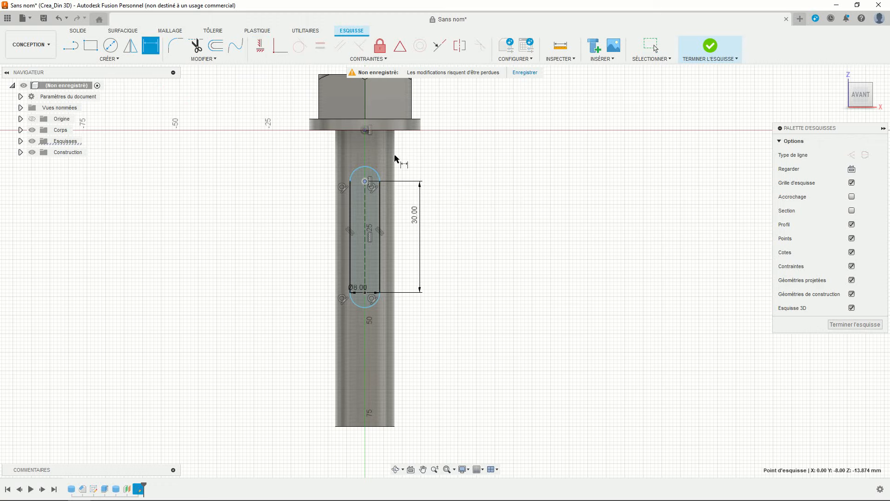
pyautogui.click(402, 132)
pyautogui.moveTo(455, 169); pyautogui.dragTo(463, 189, button='middle')
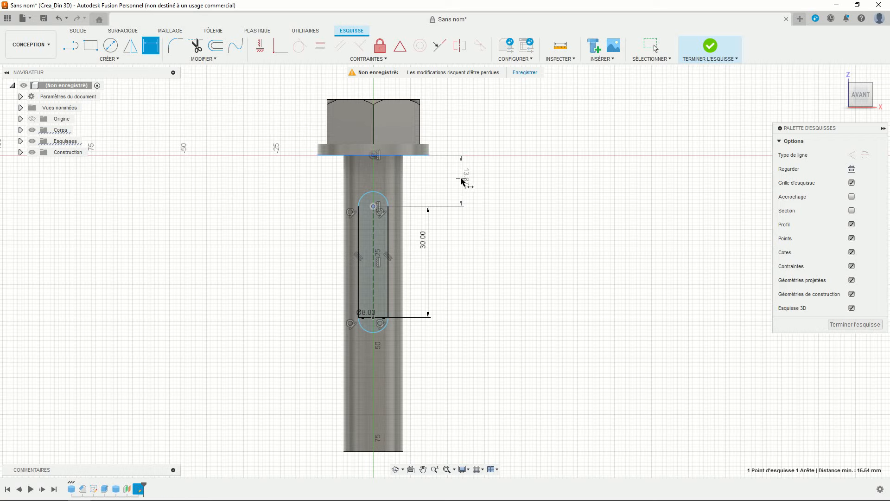
pyautogui.click(459, 178)
pyautogui.write('15')
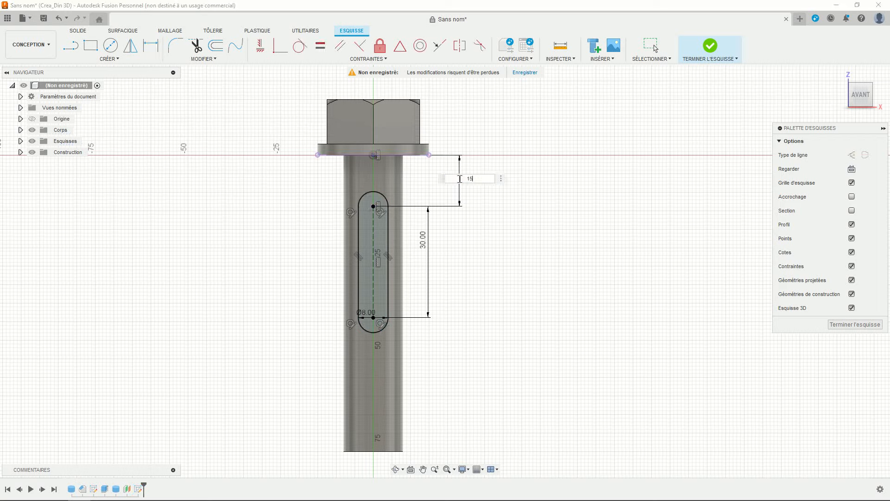
pyautogui.press('Return')
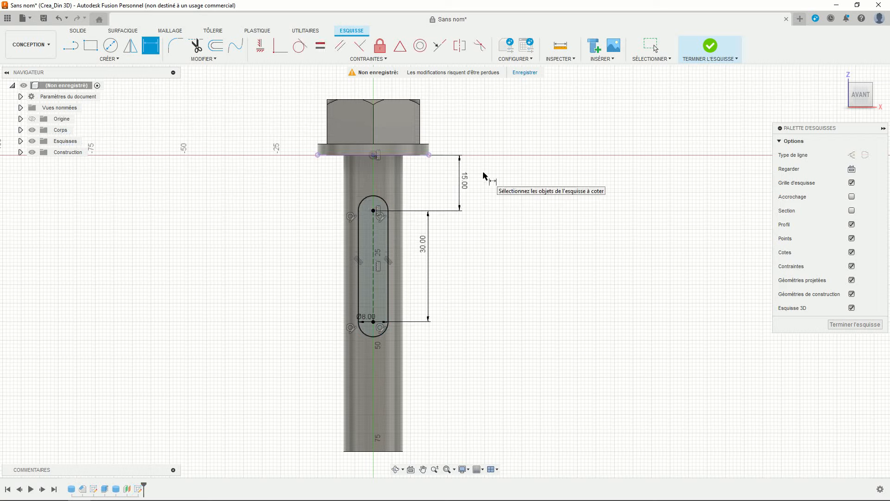
pyautogui.press('Escape')
pyautogui.scroll(-2, 527, 225)
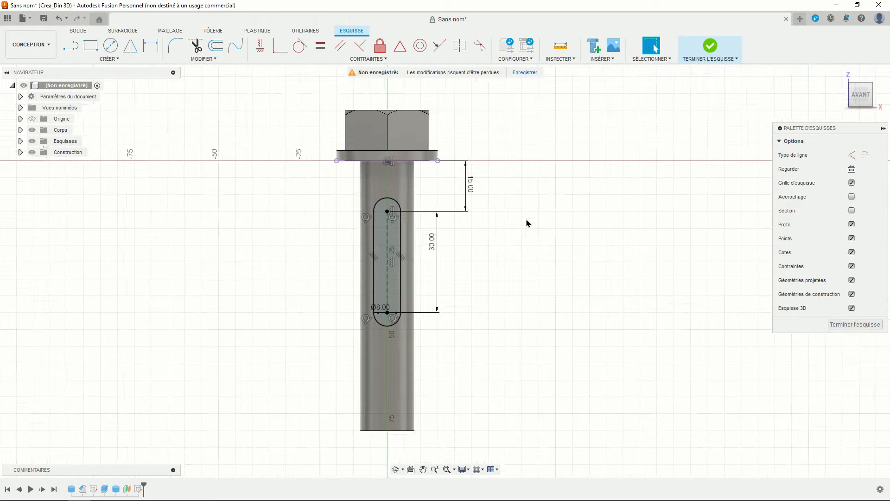
pyautogui.click(710, 45)
# Step: Extrude the slot profile 2 mm into the shank as a cut
pyautogui.keyDown('shift'); pyautogui.moveTo(514, 320); pyautogui.dragTo(487, 337, button='middle'); pyautogui.keyUp('shift')
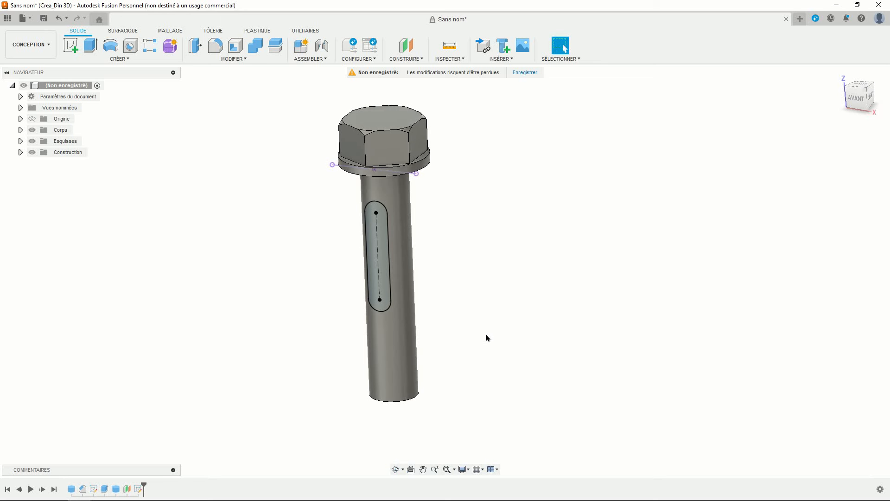
pyautogui.click(92, 45)
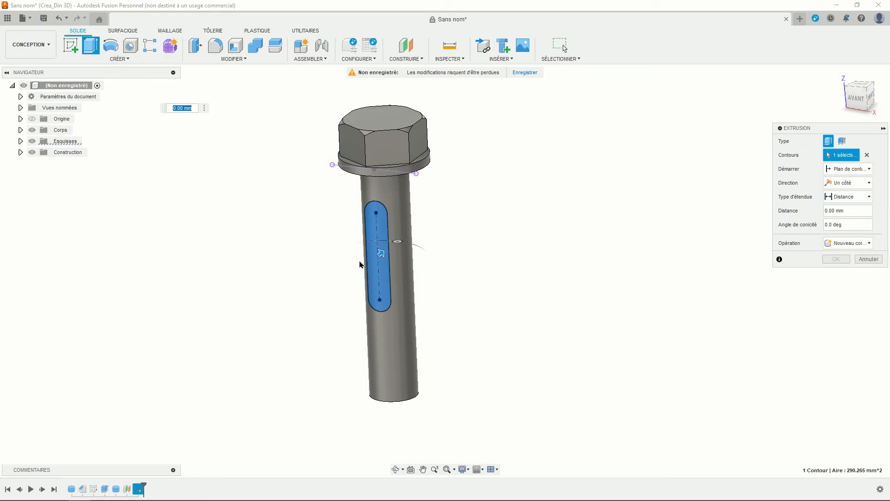
pyautogui.moveTo(380, 253); pyautogui.dragTo(467, 360)
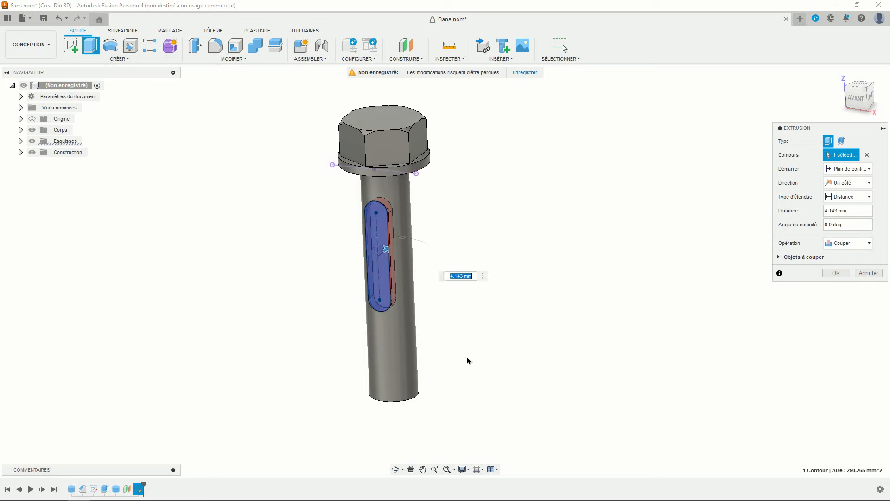
pyautogui.keyDown('shift'); pyautogui.moveTo(467, 360); pyautogui.dragTo(489, 361, button='middle'); pyautogui.keyUp('shift')
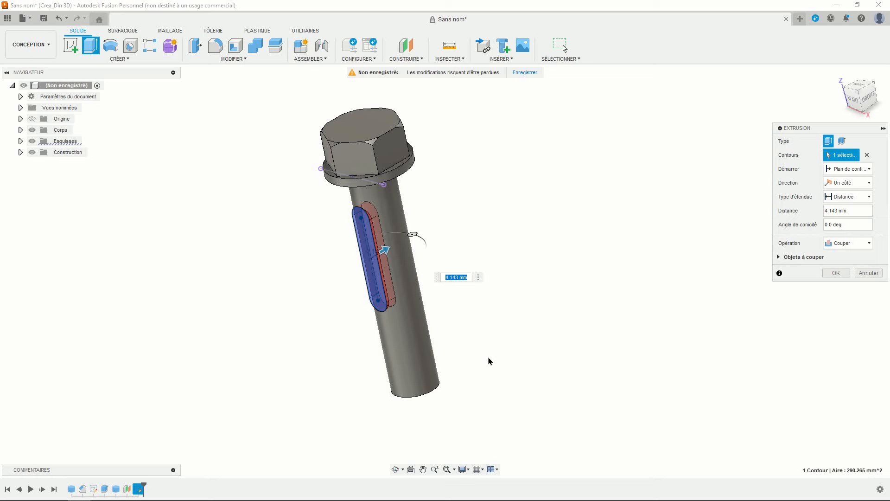
pyautogui.write('2')
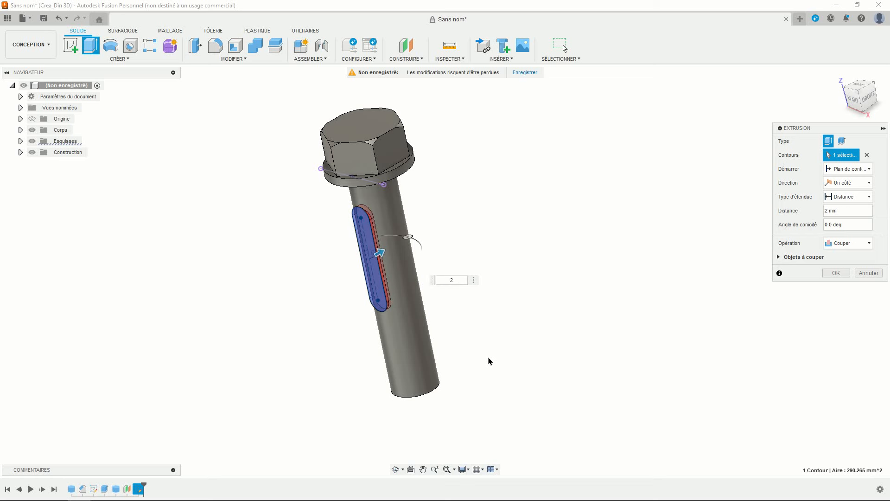
pyautogui.press('Return')
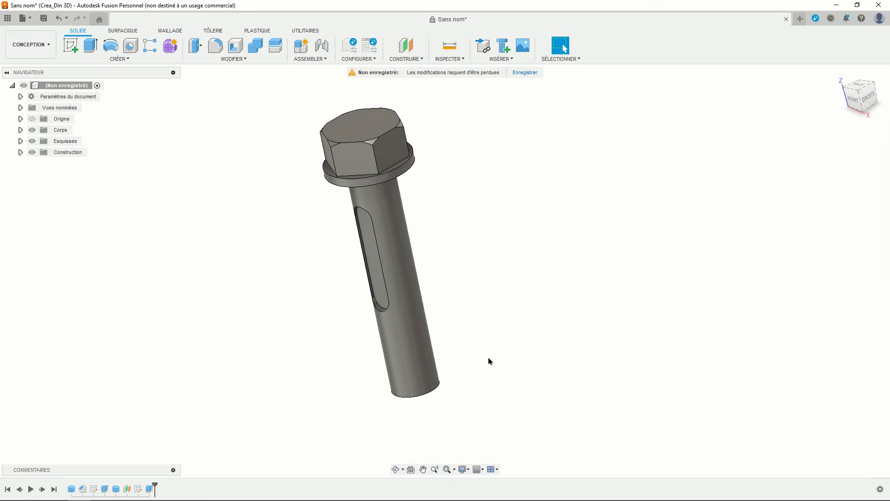
# Step: Apply a 2 mm constant-radius fillet to the edge where the shank meets the flange's underside
pyautogui.keyDown('shift'); pyautogui.moveTo(471, 331); pyautogui.dragTo(479, 268, button='middle'); pyautogui.keyUp('shift')
pyautogui.click(234, 59)
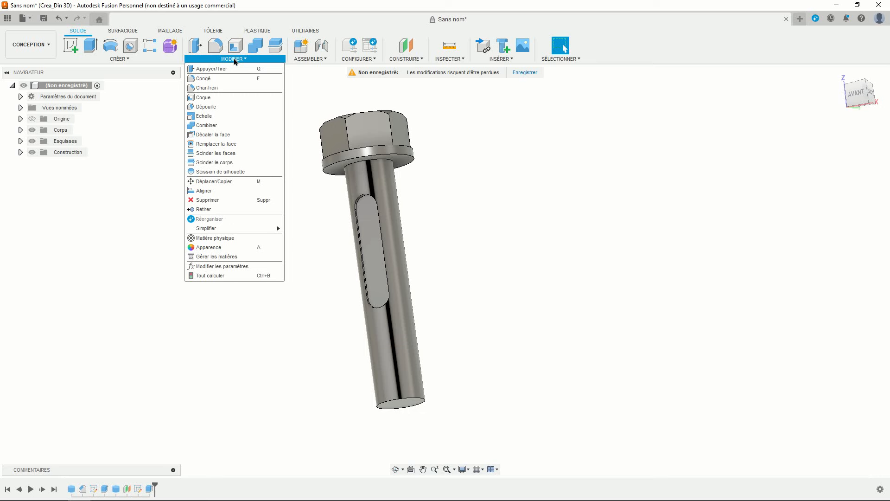
pyautogui.click(231, 77)
pyautogui.scroll(1, 293, 151)
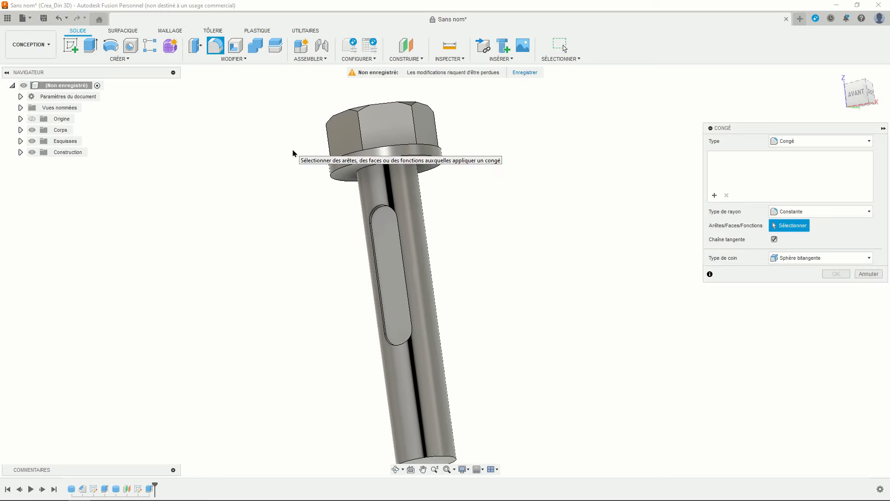
pyautogui.moveTo(292, 151); pyautogui.dragTo(258, 173, button='middle')
pyautogui.click(326, 196)
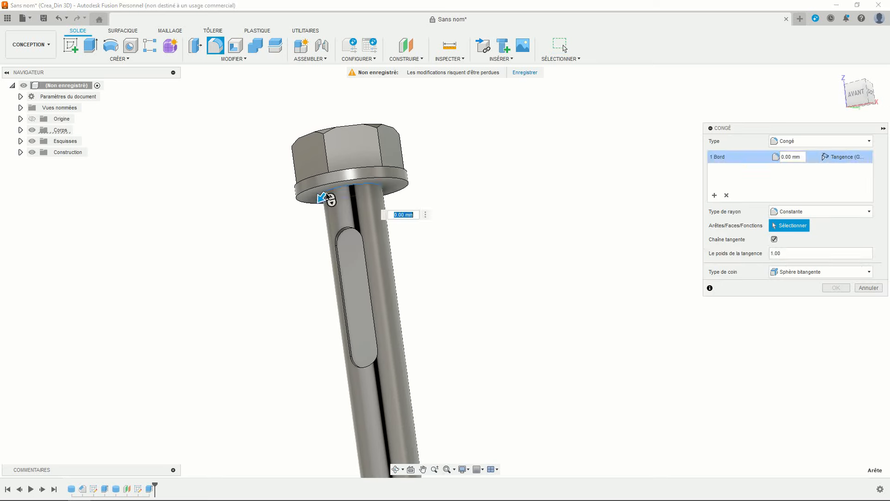
pyautogui.moveTo(325, 198); pyautogui.dragTo(319, 200)
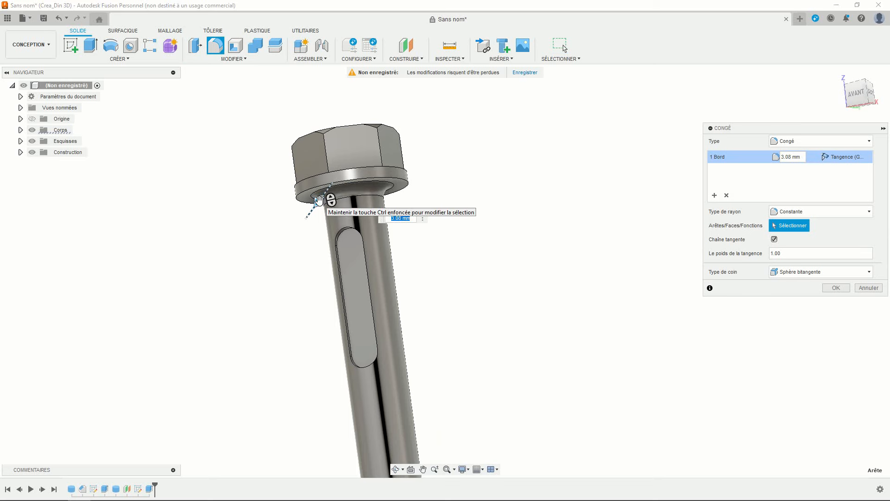
pyautogui.write('2')
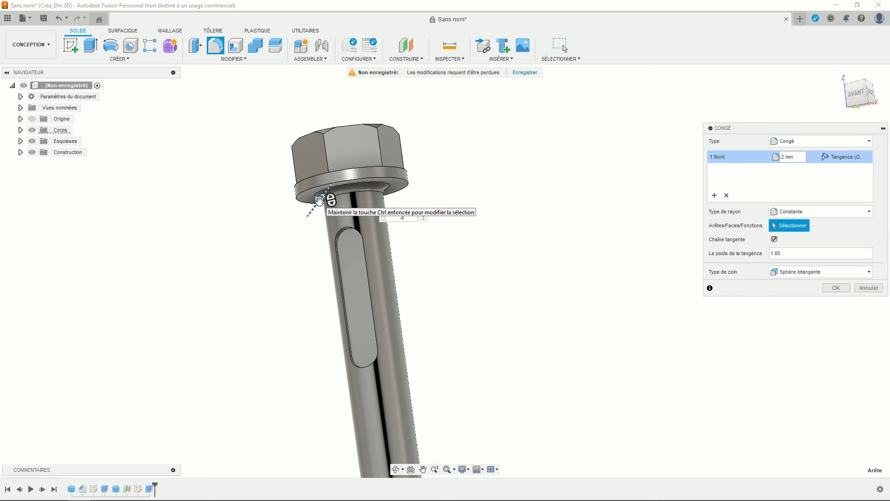
pyautogui.press('Return')
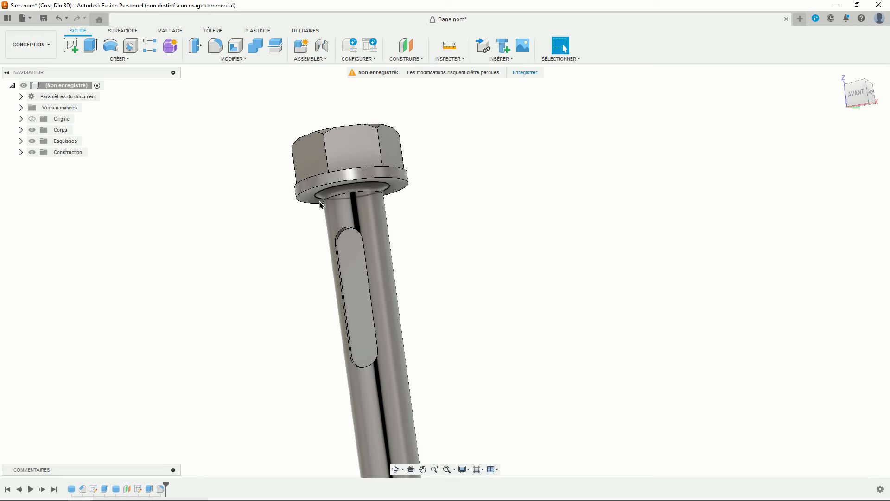
# Step: Place a simple hole (Perçage) at the centre of the hexagonal head's top face
pyautogui.scroll(-3, 475, 244)
pyautogui.keyDown('shift'); pyautogui.moveTo(513, 292); pyautogui.dragTo(477, 260, button='middle'); pyautogui.keyUp('shift')
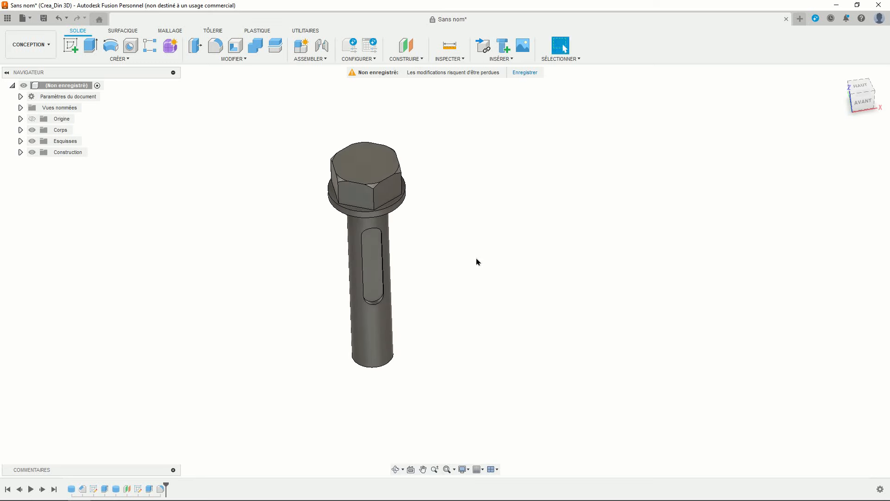
pyautogui.scroll(2, 464, 246)
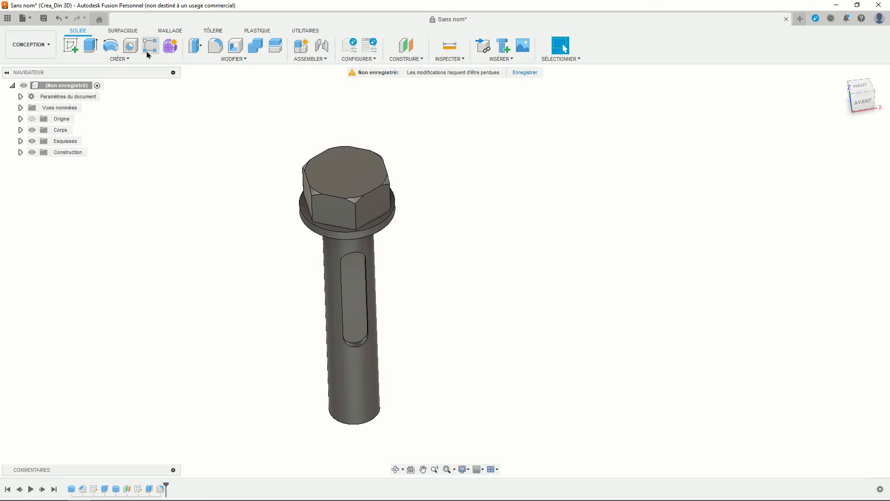
pyautogui.click(131, 46)
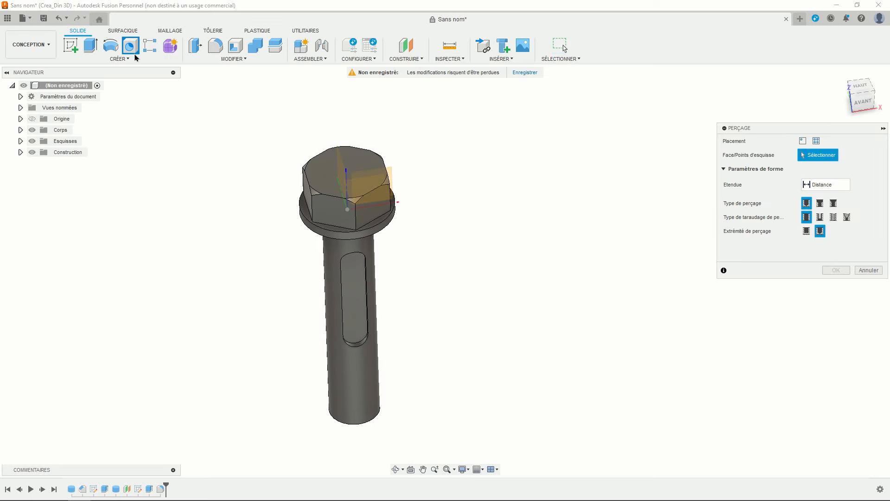
pyautogui.click(308, 178)
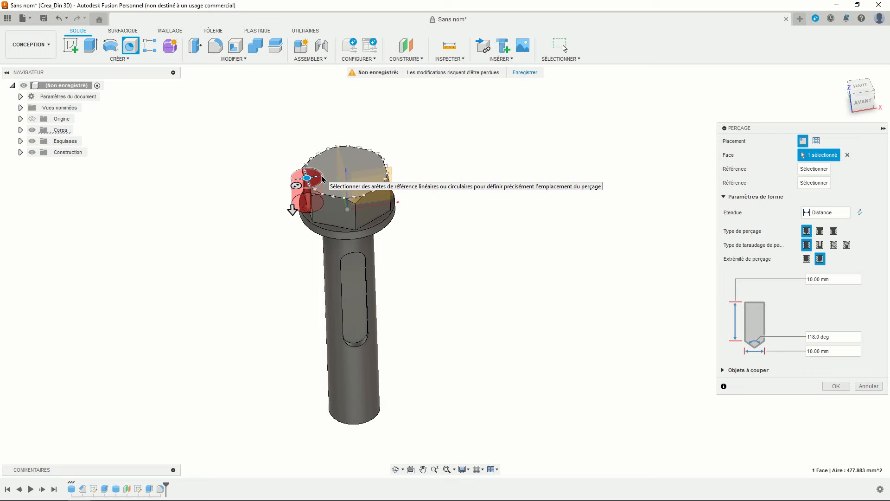
pyautogui.keyDown('shift'); pyautogui.moveTo(450, 153); pyautogui.dragTo(449, 163, button='middle'); pyautogui.keyUp('shift')
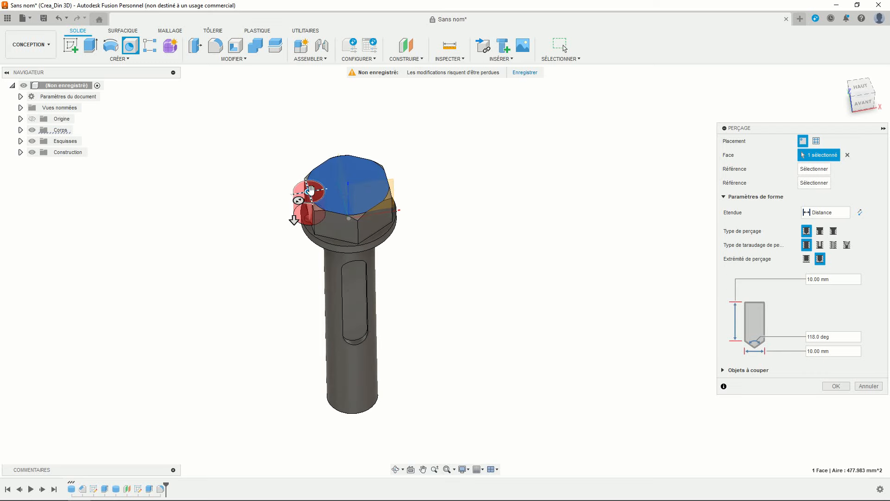
pyautogui.moveTo(308, 190); pyautogui.dragTo(345, 196)
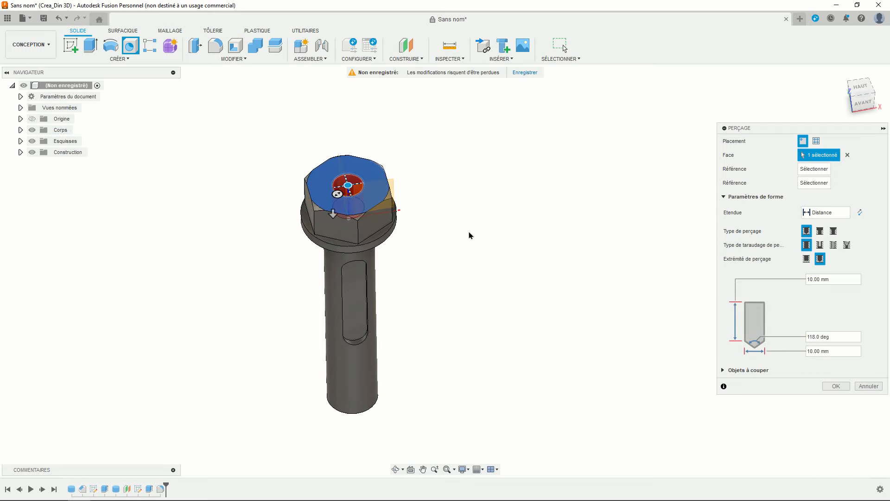
pyautogui.keyDown('shift'); pyautogui.moveTo(466, 271); pyautogui.dragTo(491, 260, button='middle'); pyautogui.keyUp('shift')
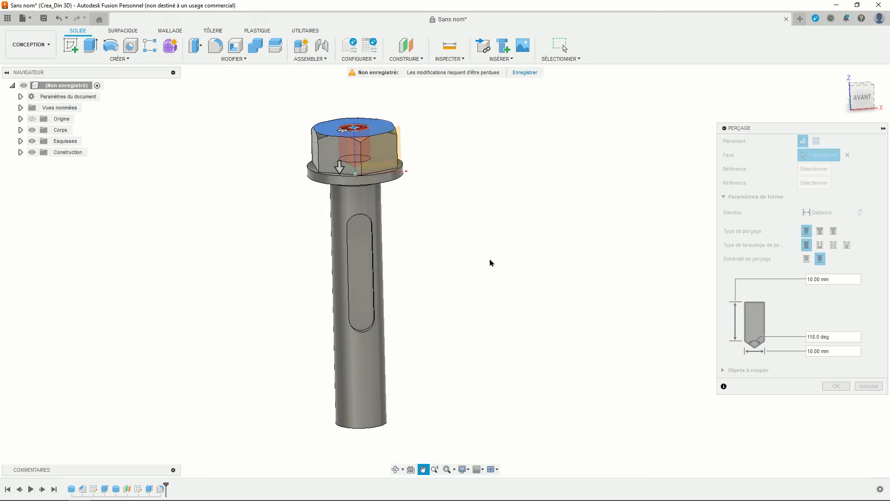
# Step: Set the hole's diameter to 8 mm and its depth to 30 mm, and create it
pyautogui.click(808, 351)
pyautogui.write('8')
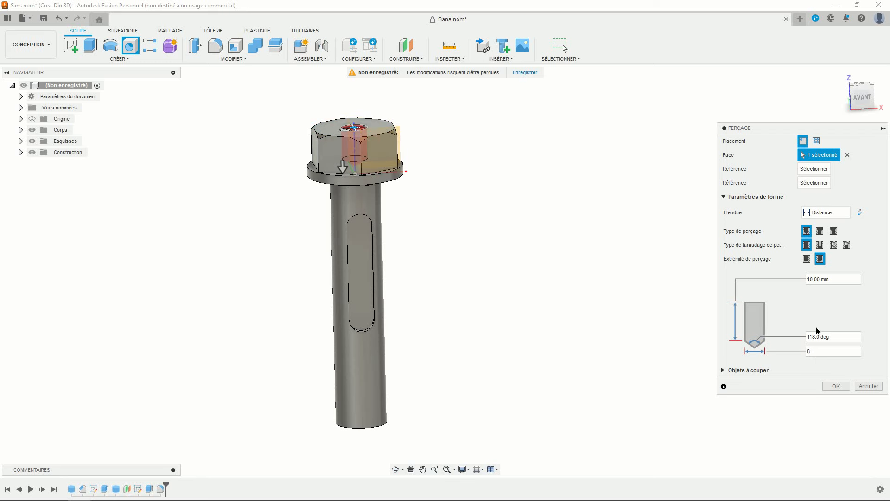
pyautogui.click(834, 279)
pyautogui.write('30')
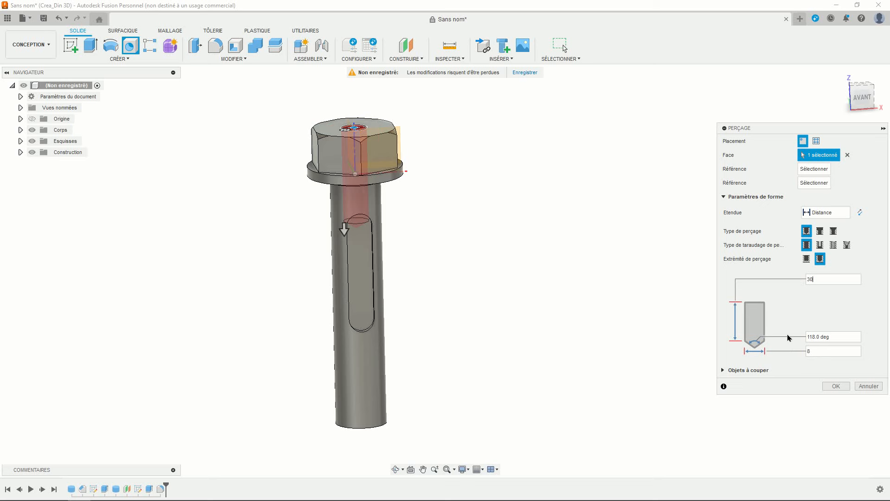
pyautogui.click(835, 386)
# Step: Apply a modelled ISO metric thread to the shank's cylindrical face
pyautogui.moveTo(495, 259); pyautogui.dragTo(536, 266, button='middle')
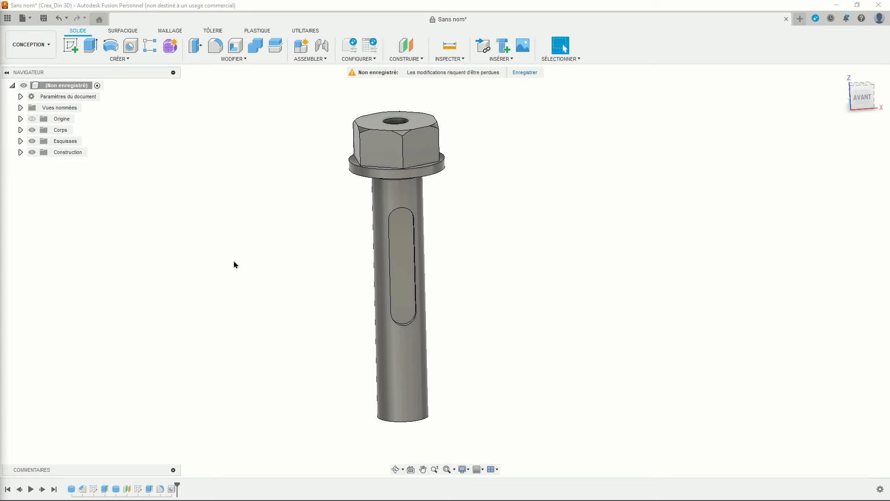
pyautogui.moveTo(238, 276); pyautogui.dragTo(267, 258, button='middle')
pyautogui.scroll(-2, 250, 267)
pyautogui.scroll(2, 290, 271)
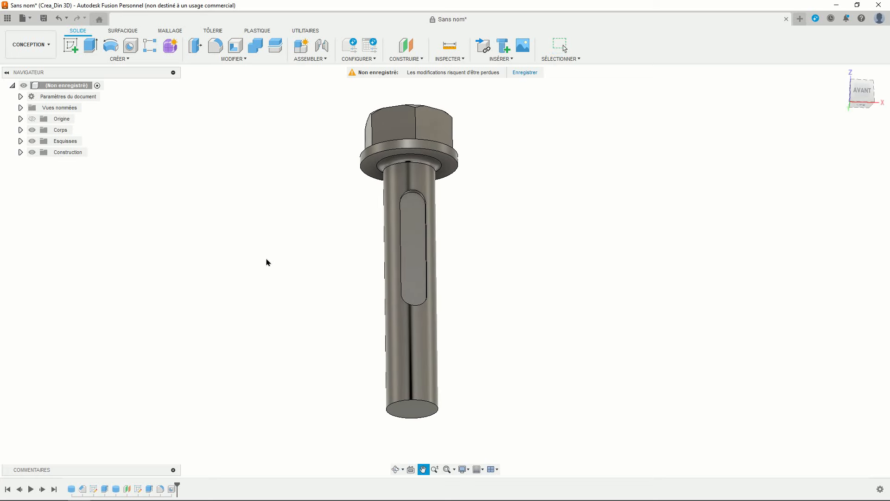
pyautogui.click(117, 59)
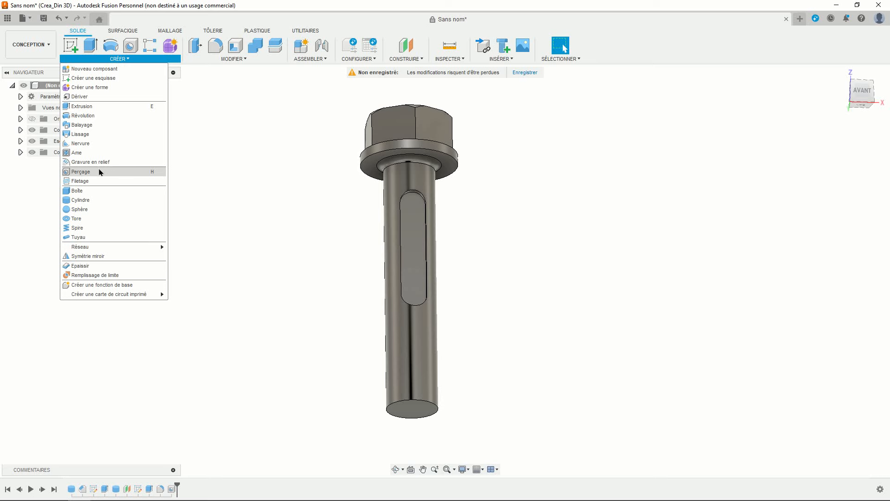
pyautogui.click(92, 181)
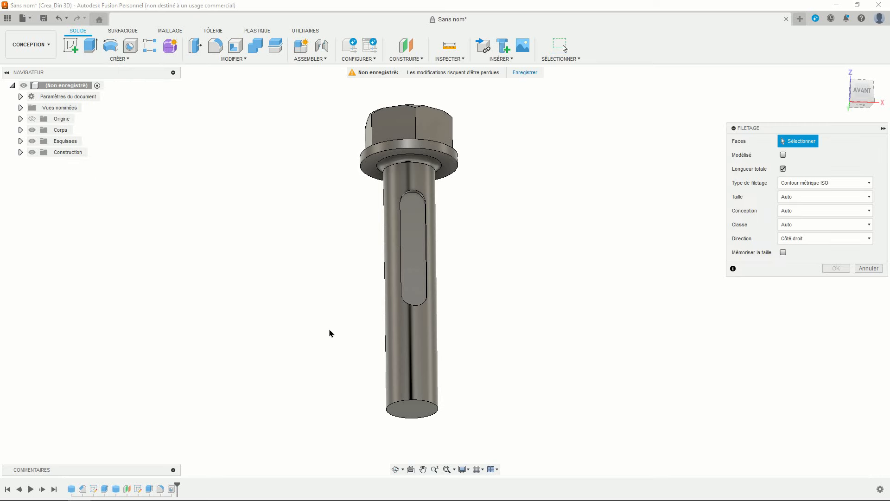
pyautogui.click(414, 351)
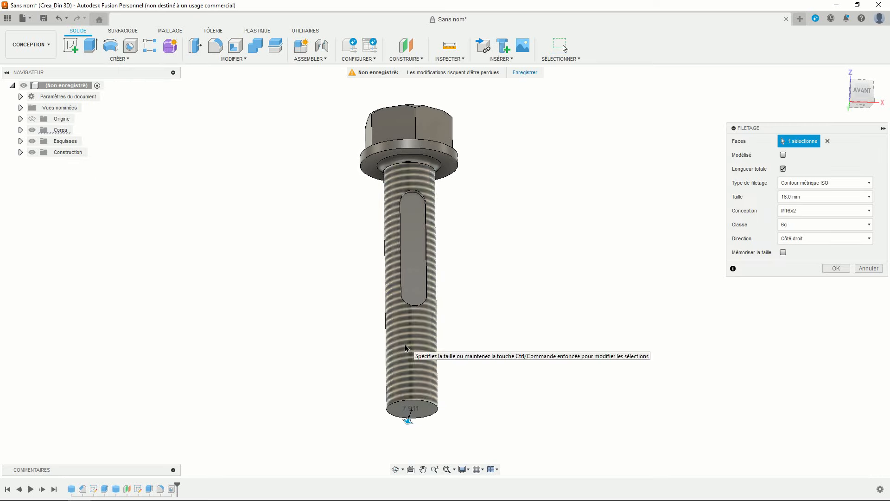
pyautogui.keyDown('shift'); pyautogui.moveTo(411, 349); pyautogui.dragTo(316, 313, button='middle'); pyautogui.keyUp('shift')
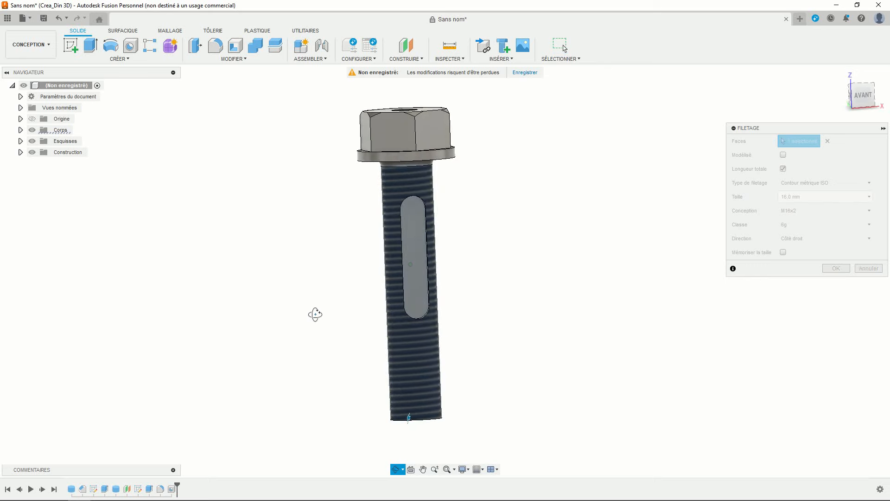
pyautogui.click(783, 156)
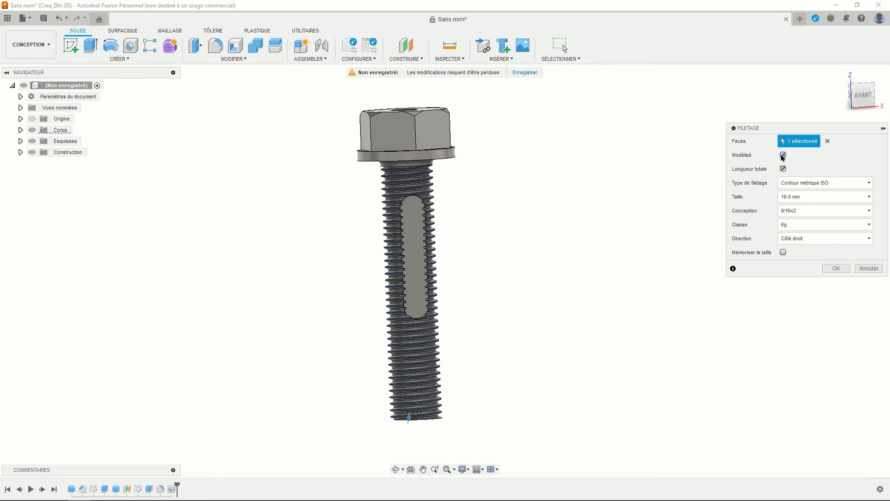
# Step: Limit the thread to a length of 20 mm from the shank's free end instead of full length, and create it
pyautogui.moveTo(541, 263); pyautogui.dragTo(514, 267, button='middle')
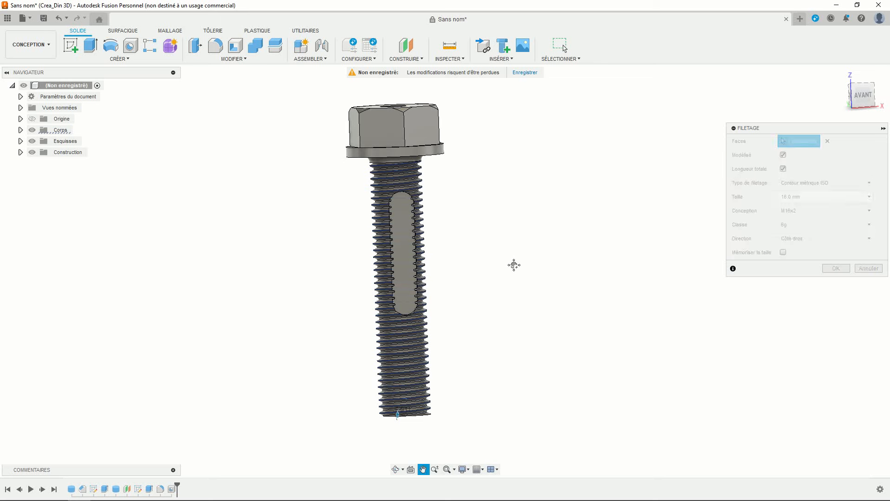
pyautogui.click(783, 169)
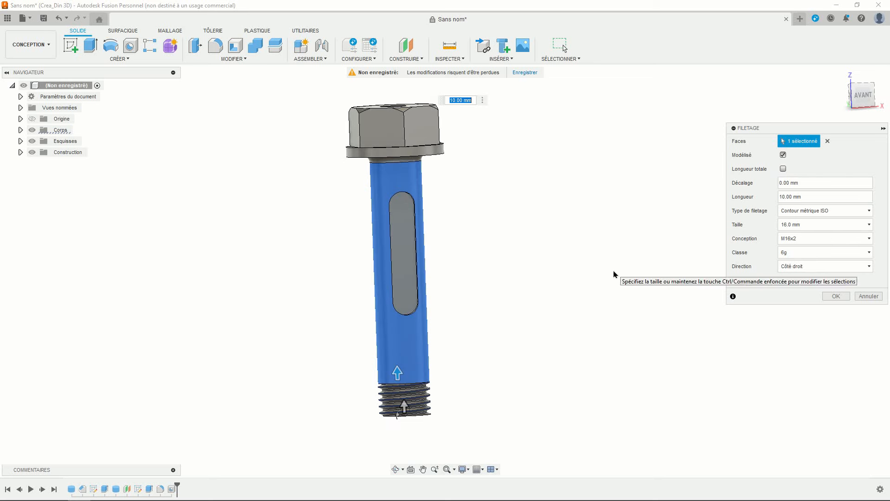
pyautogui.moveTo(397, 374); pyautogui.dragTo(397, 333)
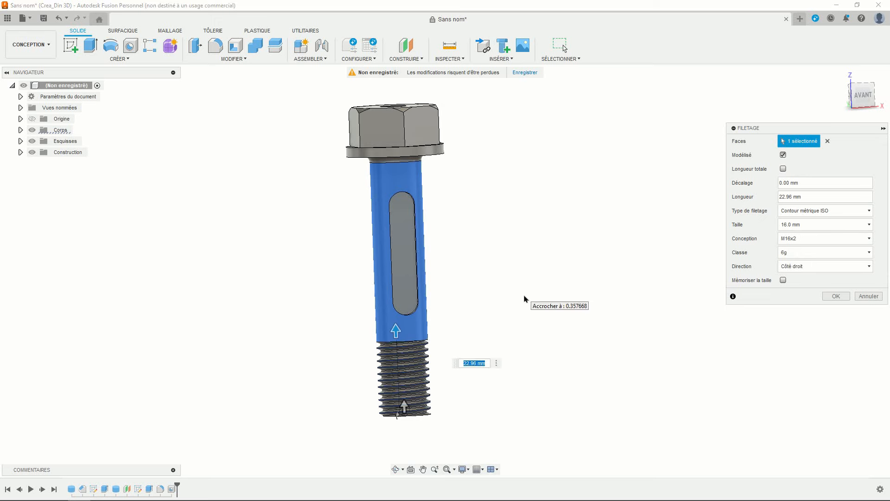
pyautogui.write('20')
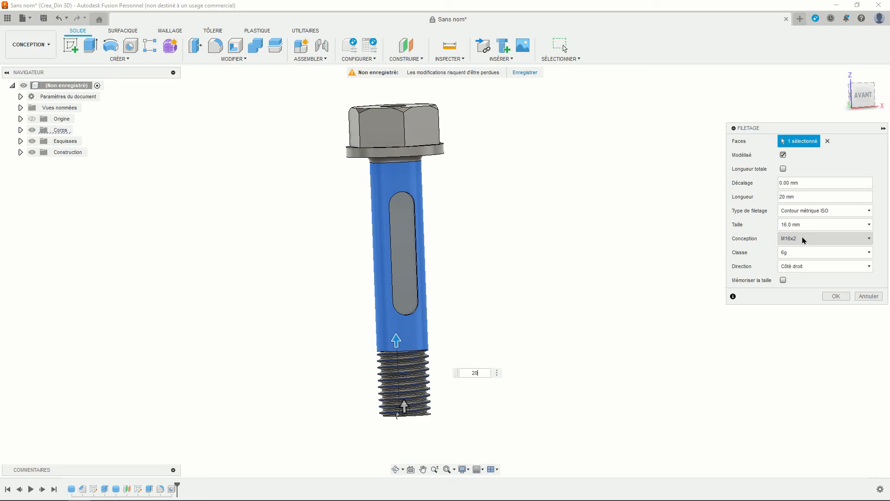
pyautogui.click(830, 297)
pyautogui.scroll(-2, 538, 289)
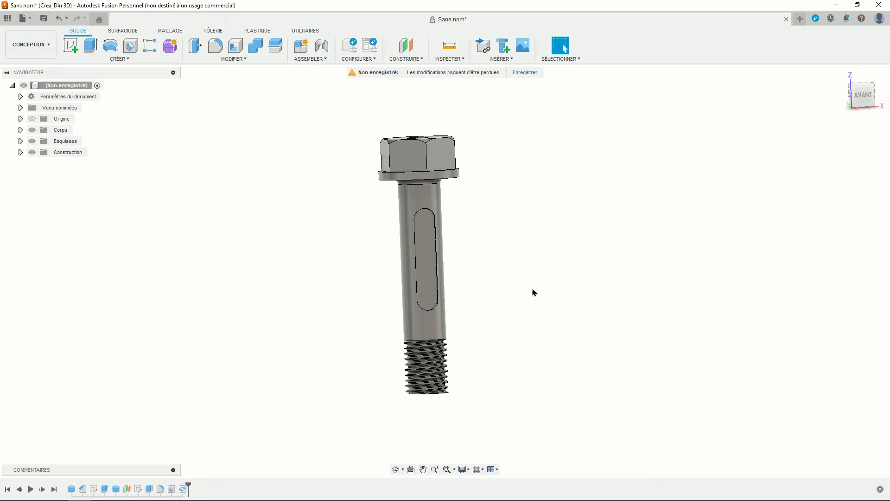
pyautogui.moveTo(533, 290); pyautogui.dragTo(491, 270, button='middle')
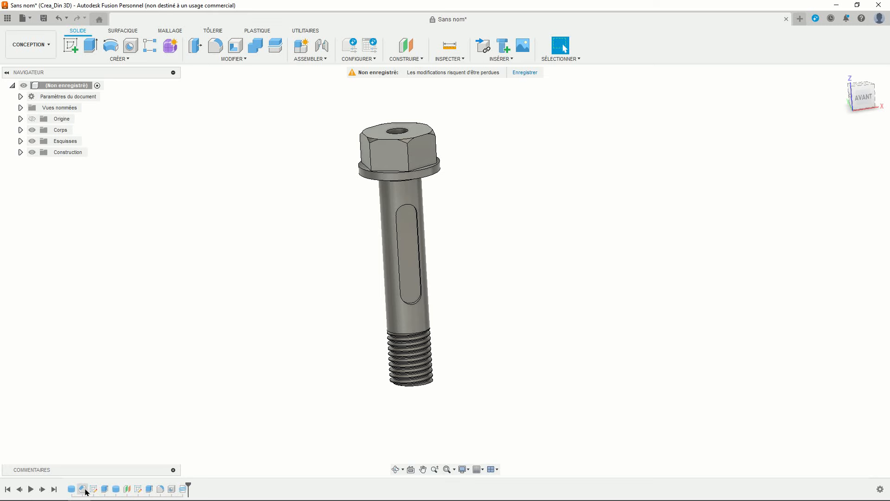
pyautogui.scroll(-1, 256, 339)
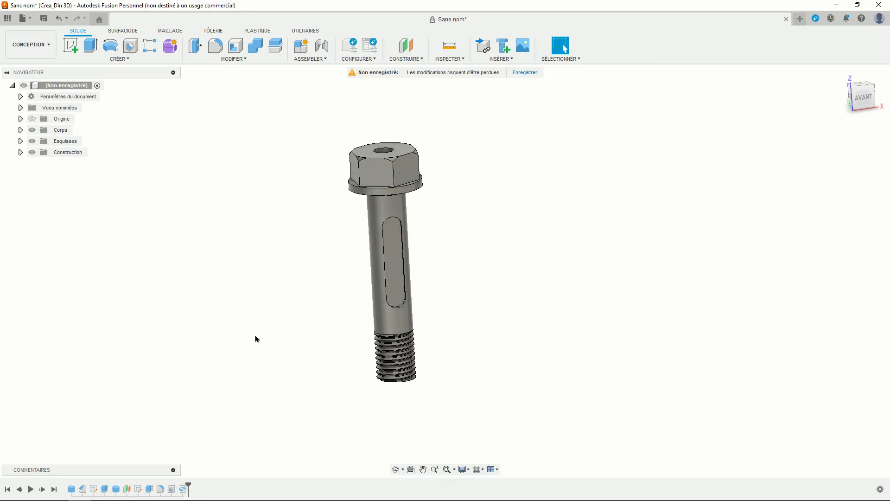
pyautogui.moveTo(260, 330); pyautogui.dragTo(275, 314, button='middle')
pyautogui.scroll(1, 271, 323)
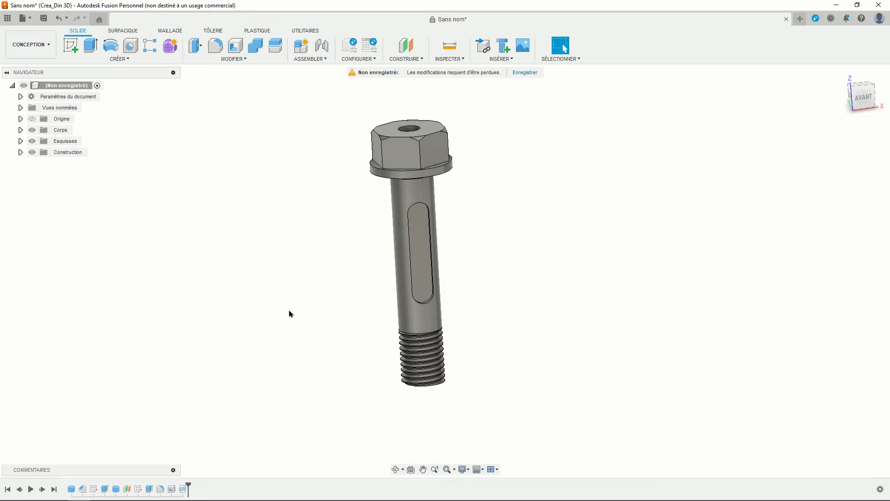
pyautogui.moveTo(323, 300); pyautogui.dragTo(305, 310, button='middle')
pyautogui.scroll(1, 327, 310)
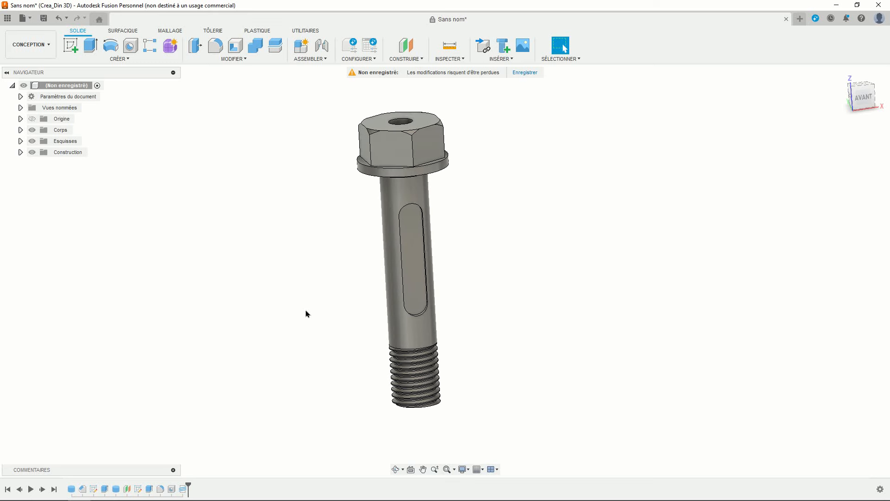
# Step: Create a new design and start a sketch on the front (XZ) origin plane
pyautogui.click(800, 20)
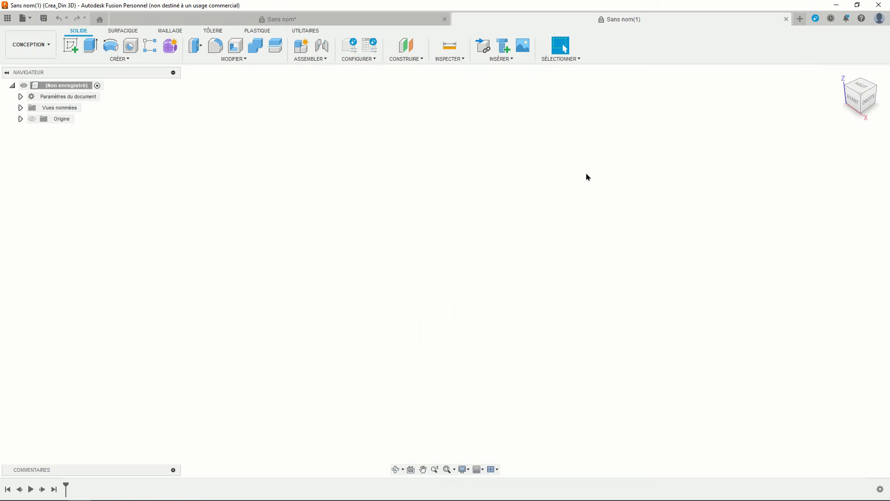
pyautogui.click(71, 45)
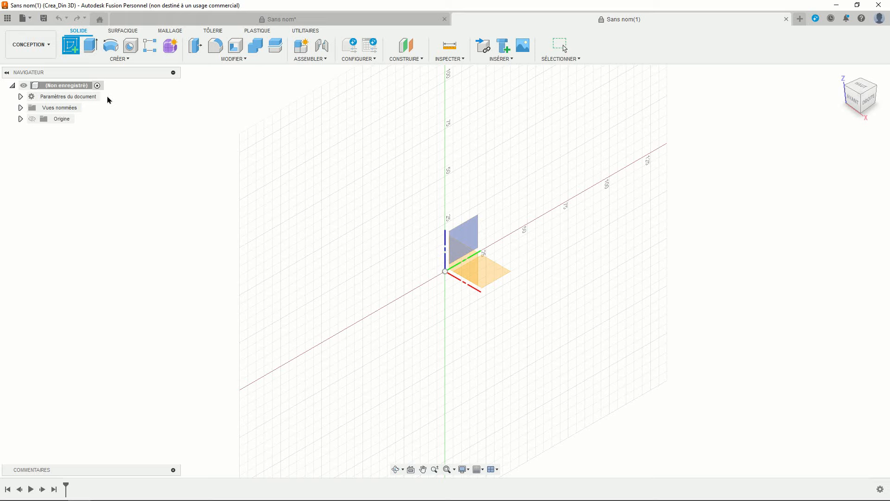
pyautogui.click(462, 264)
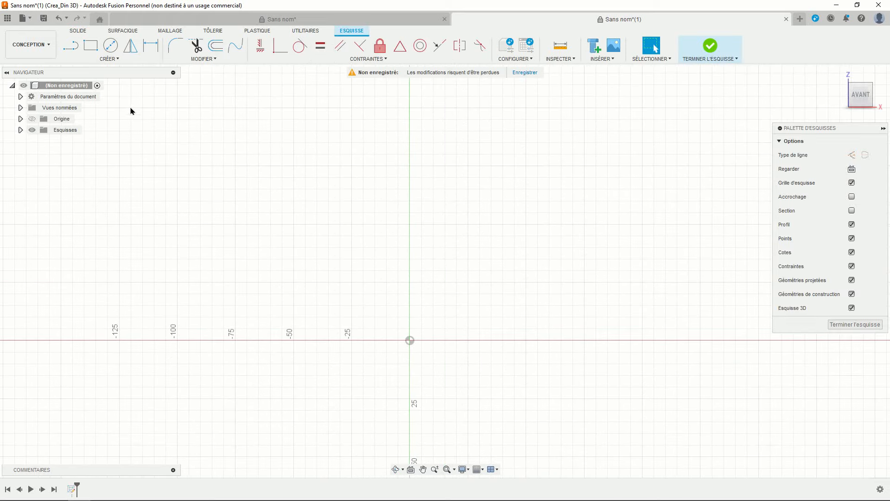
# Step: Draw a 95 mm vertical line upward from the origin as the axis side of the bolt's half profile
pyautogui.click(74, 48)
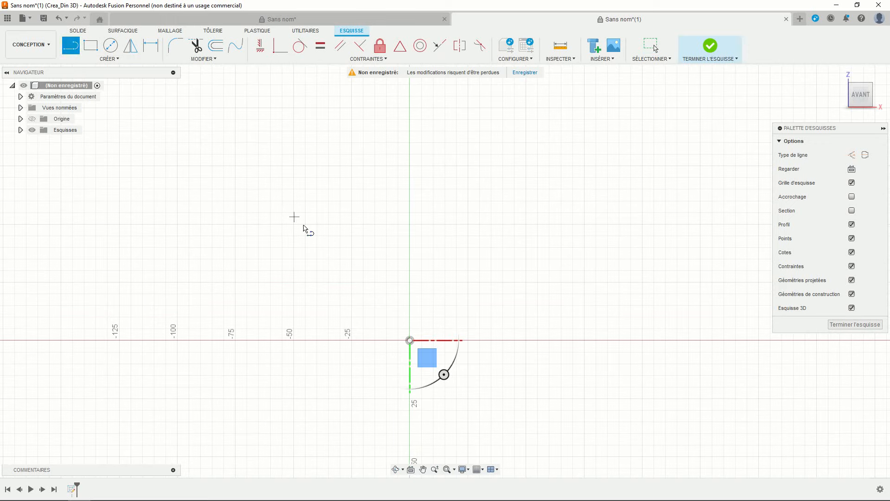
pyautogui.click(409, 340)
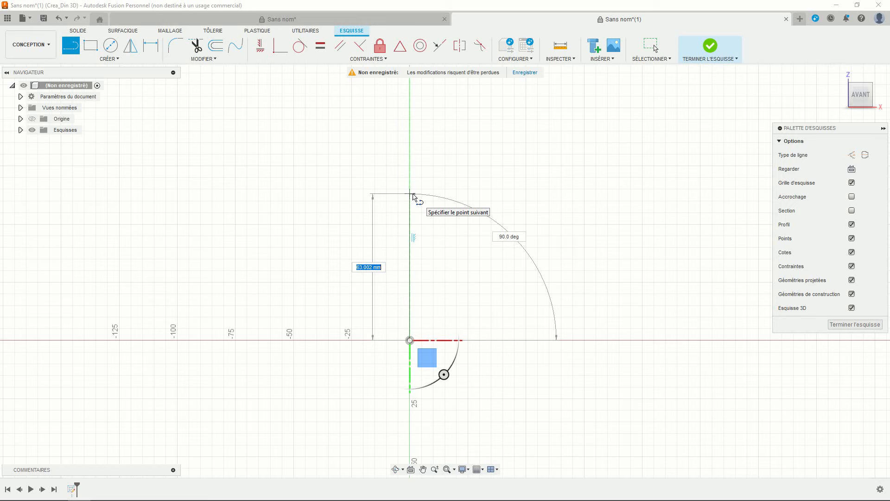
pyautogui.write('95')
pyautogui.press('Tab')
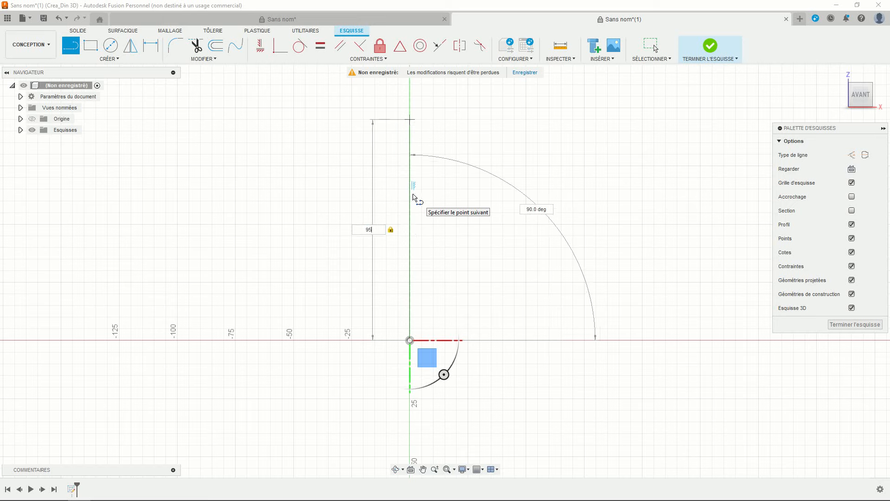
pyautogui.click(409, 121)
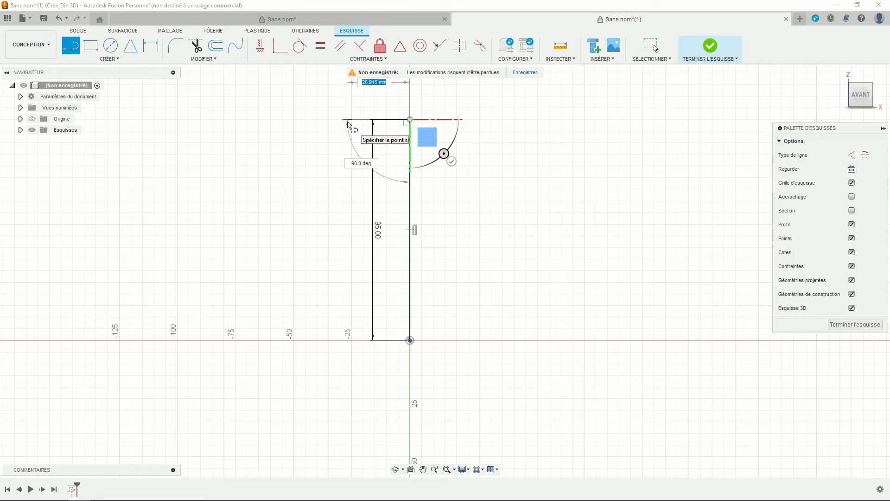
# Step: Continue the outline from the line's upper end with a 15 mm horizontal segment outward and a 15 mm vertical segment down
pyautogui.moveTo(348, 123); pyautogui.dragTo(342, 164, button='middle')
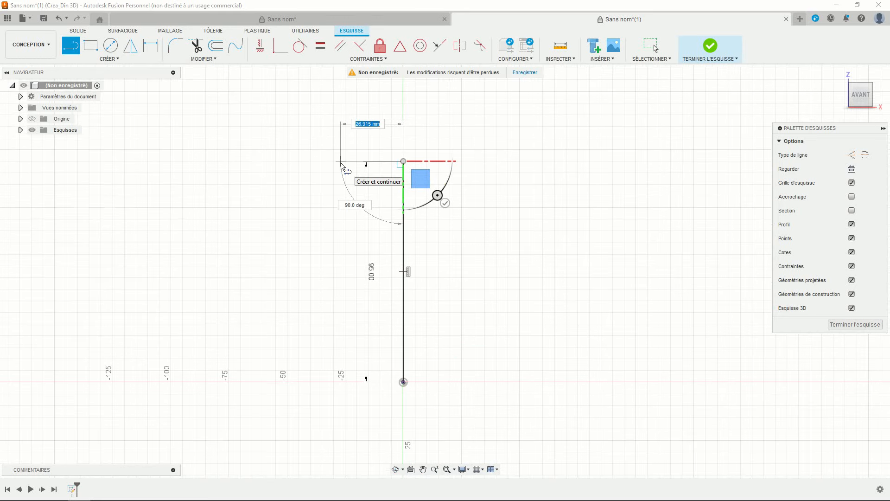
pyautogui.write('15')
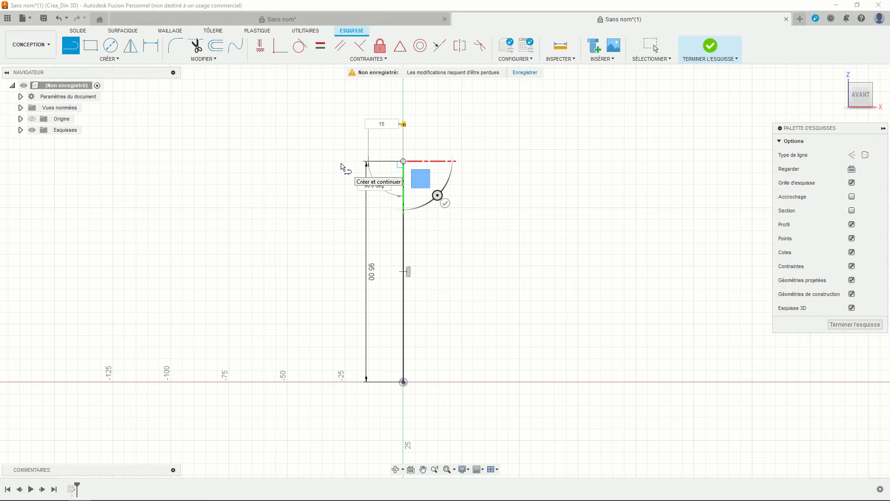
pyautogui.press('Return')
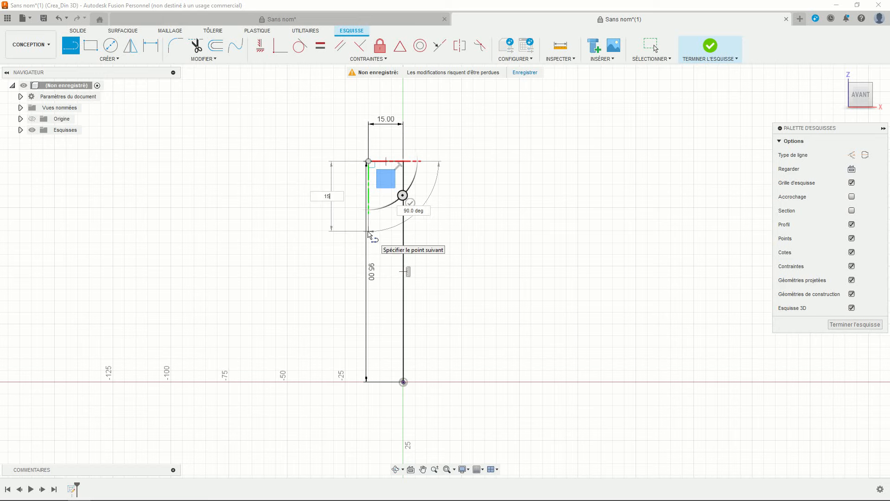
pyautogui.write('15')
pyautogui.press('Return')
# Step: Complete the half profile with a 7 mm inward segment, a vertical shank line down to the origin's level and a closing line to the origin
pyautogui.scroll(2, 380, 230)
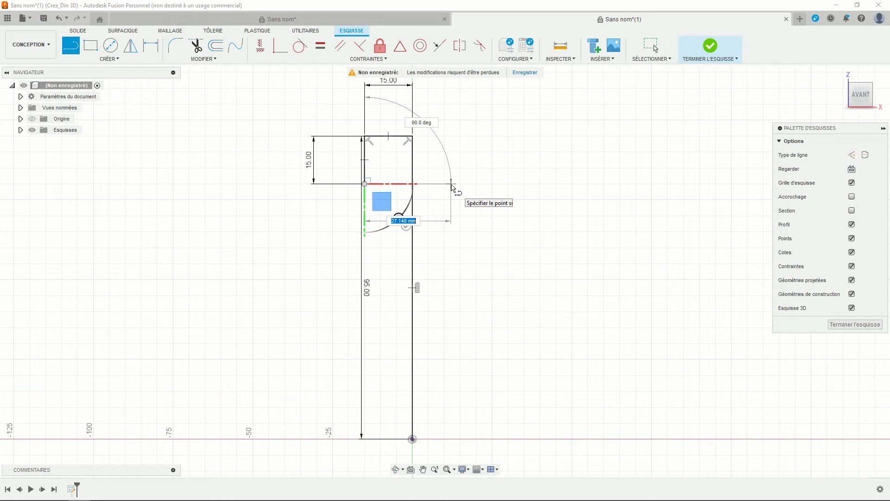
pyautogui.write('7')
pyautogui.press('Return')
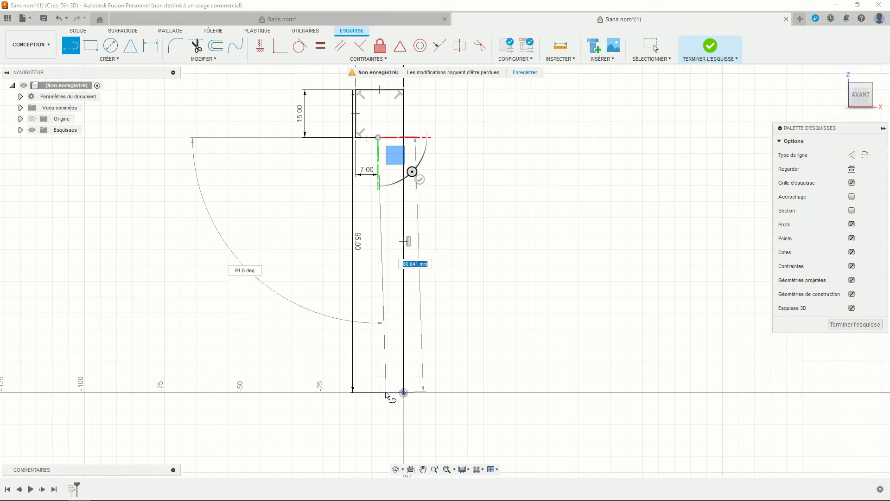
pyautogui.click(378, 393)
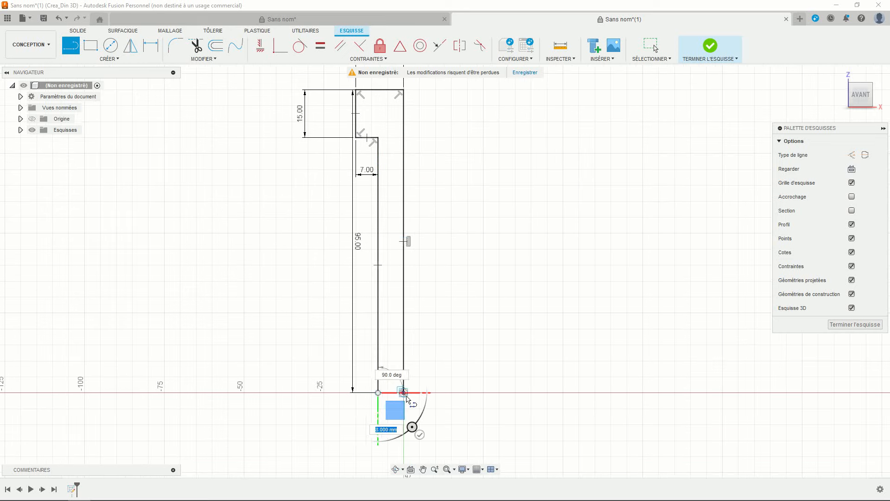
pyautogui.click(404, 393)
pyautogui.scroll(-1, 437, 296)
pyautogui.moveTo(465, 267); pyautogui.dragTo(422, 294, button='middle')
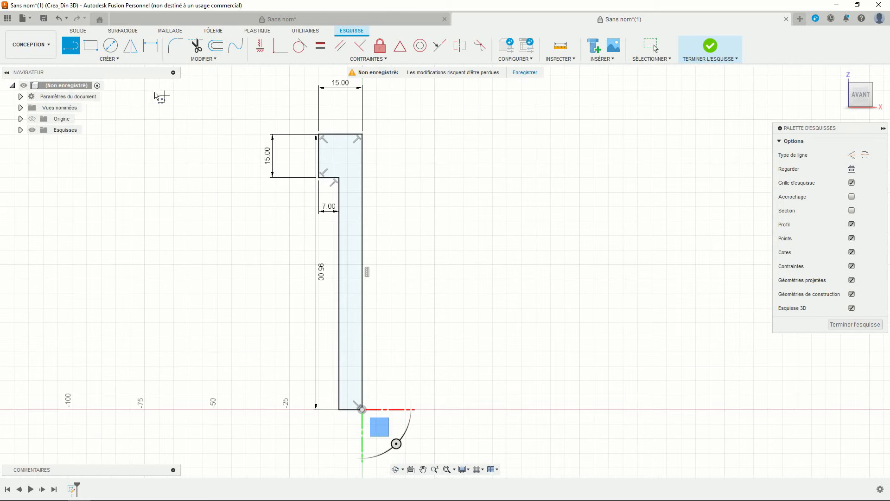
# Step: Draw a rectangle 4 mm wide and 30 mm high inside the profile, starting at the axis line's upper end
pyautogui.click(91, 47)
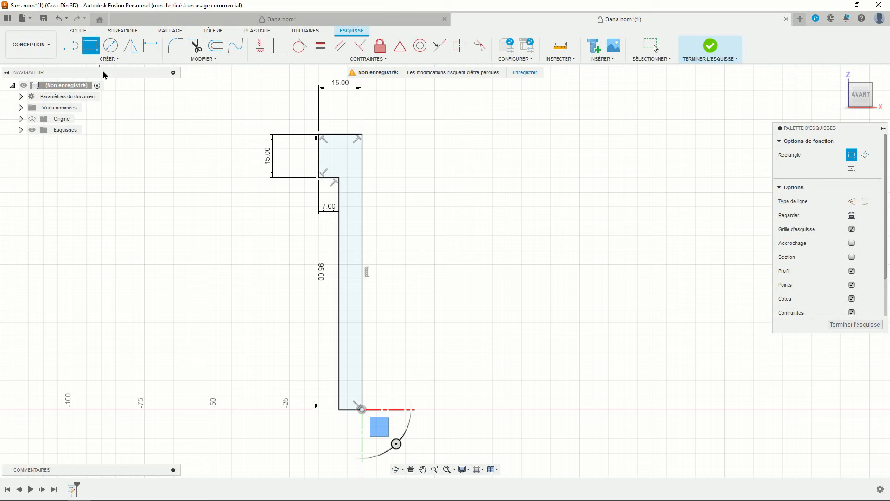
pyautogui.click(362, 135)
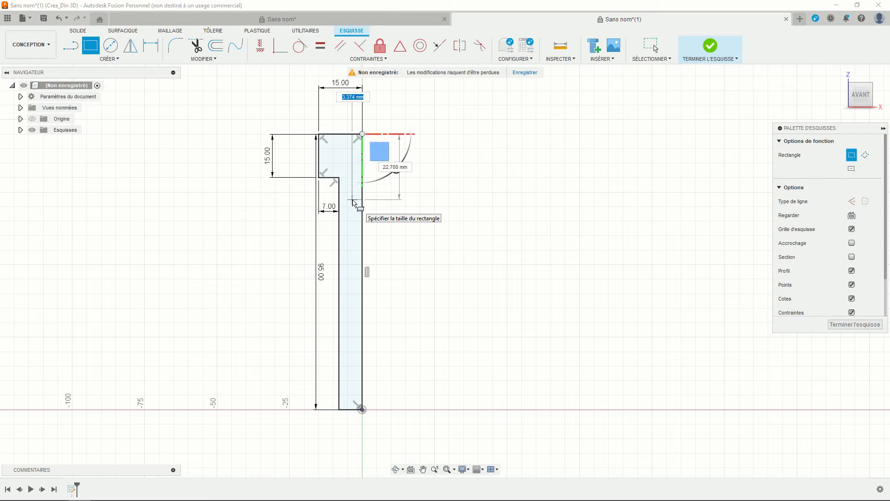
pyautogui.write('4')
pyautogui.press('Tab')
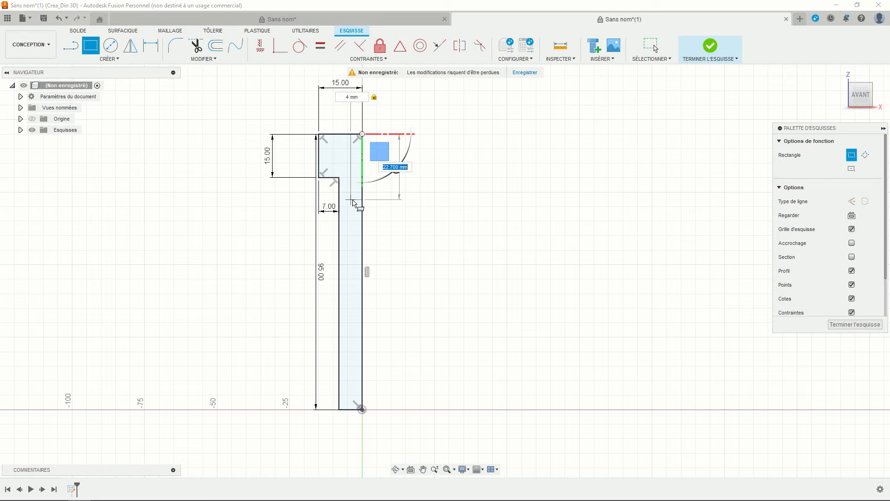
pyautogui.write('30')
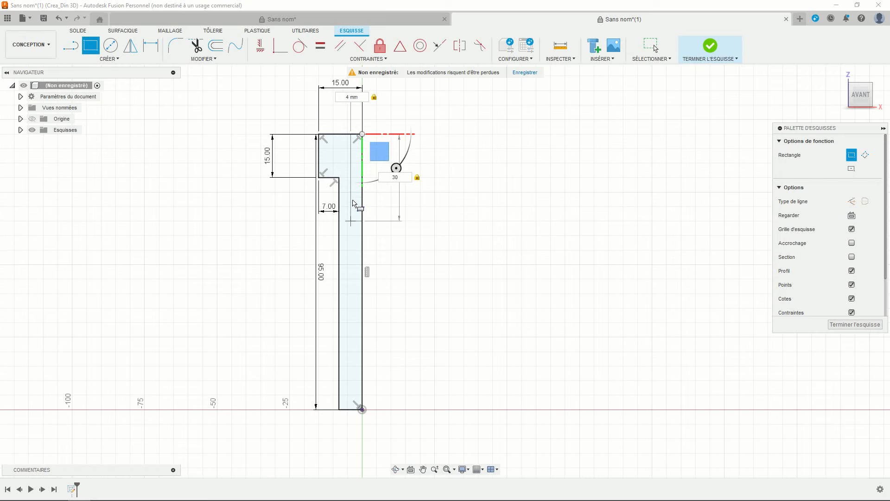
pyautogui.press('Return')
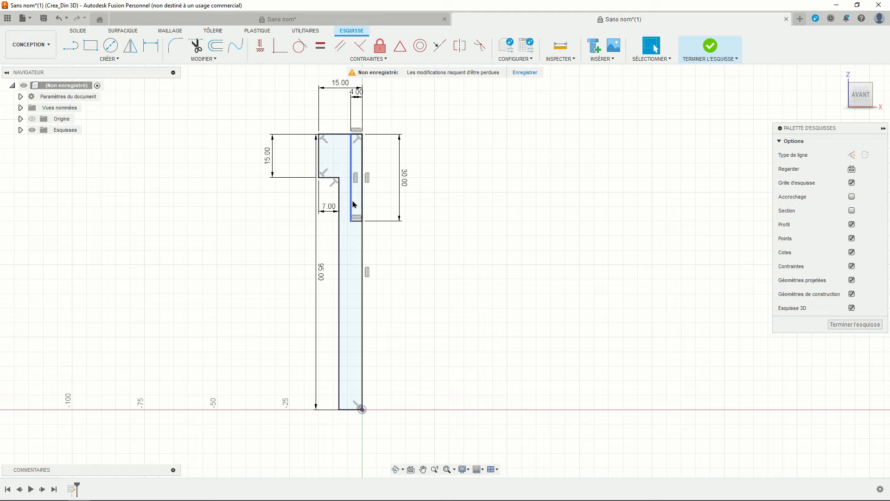
# Step: Fillet the inner corner between the head's underside and the shank line with a 2 mm radius
pyautogui.scroll(-1, 448, 240)
pyautogui.moveTo(448, 241); pyautogui.dragTo(437, 227, button='middle')
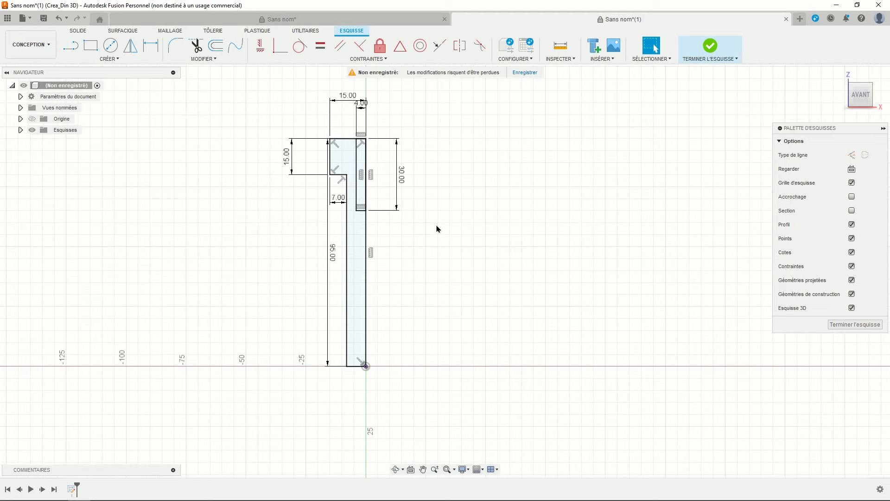
pyautogui.scroll(1, 403, 170)
pyautogui.moveTo(443, 126); pyautogui.dragTo(441, 158, button='middle')
pyautogui.scroll(1, 441, 157)
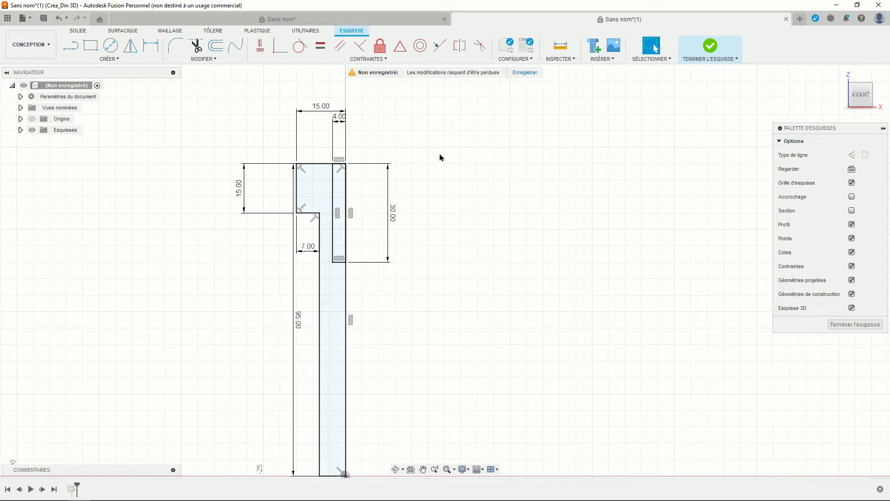
pyautogui.click(175, 46)
pyautogui.scroll(1, 266, 144)
pyautogui.click(333, 230)
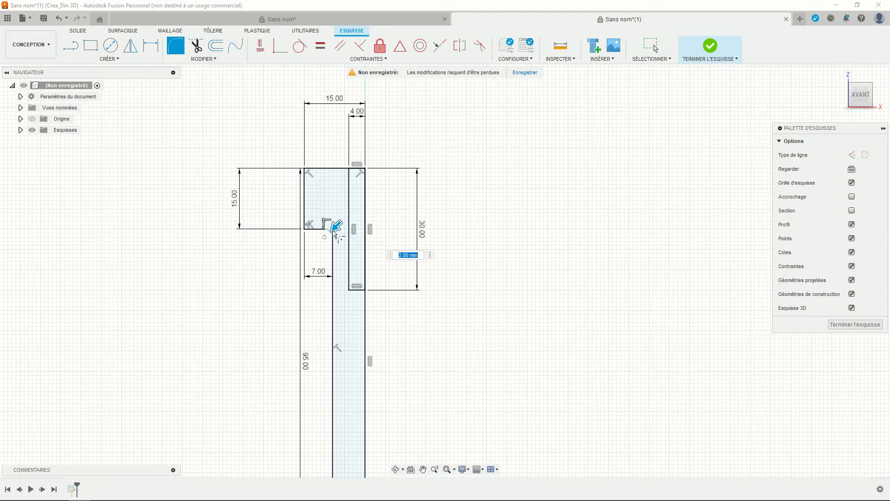
pyautogui.write('2')
pyautogui.press('Return')
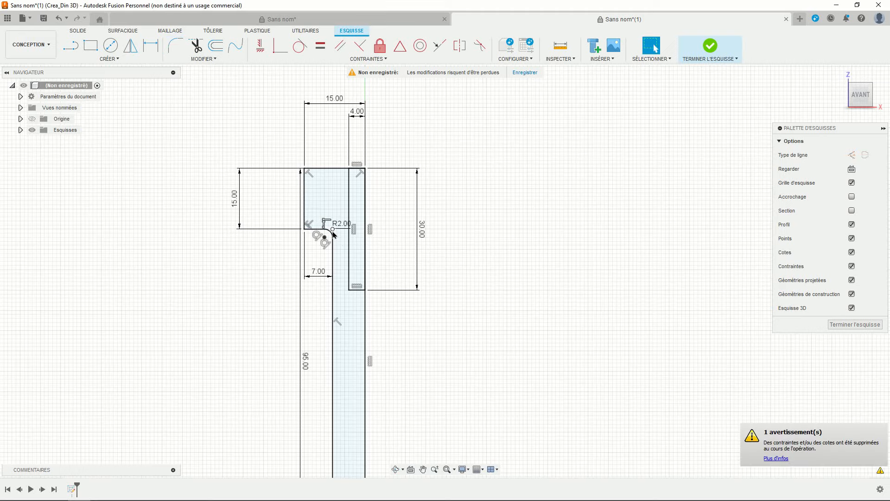
pyautogui.scroll(2, 325, 223)
pyautogui.press('Escape')
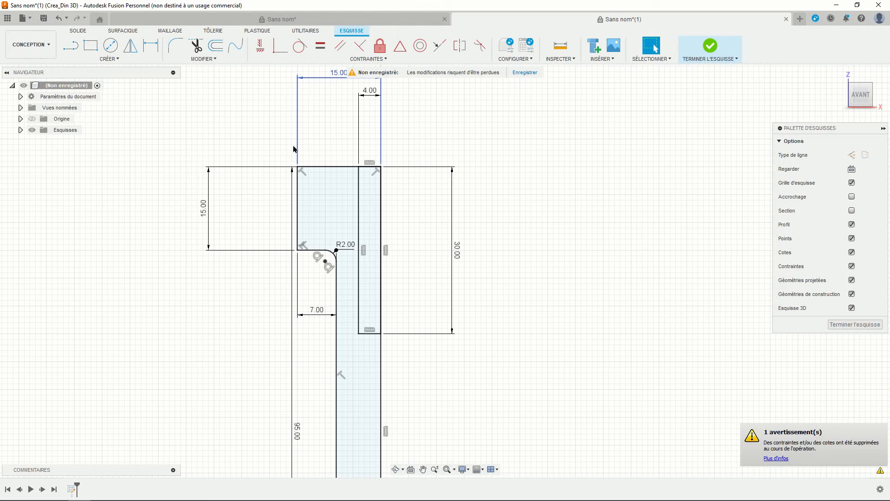
# Step: Add a 2 mm equal-distance chamfer to the outer upper corner of the head profile
pyautogui.click(206, 61)
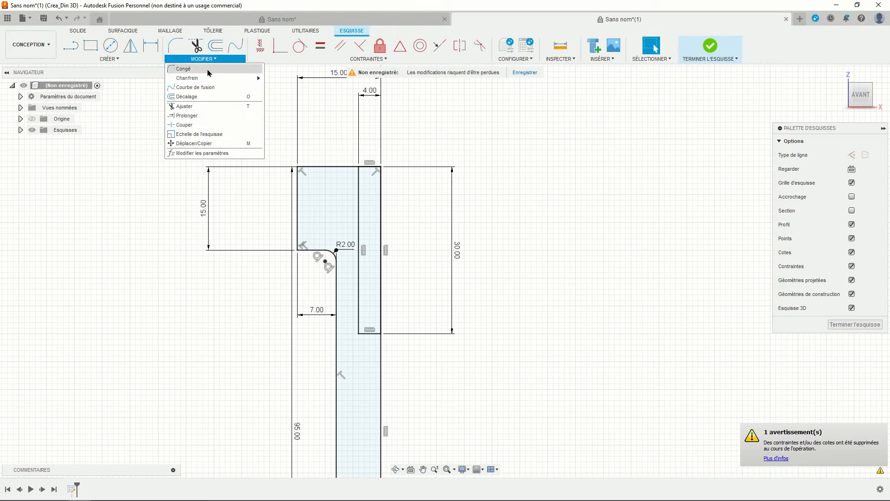
pyautogui.moveTo(213, 79)
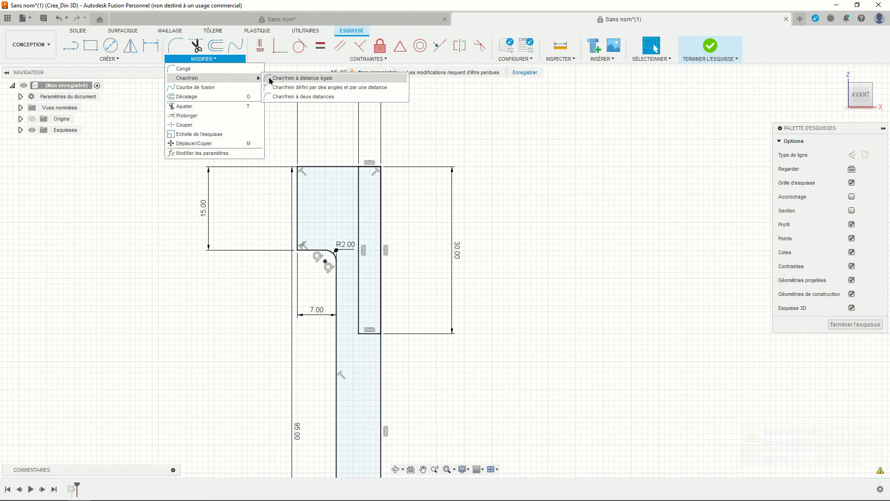
pyautogui.click(284, 79)
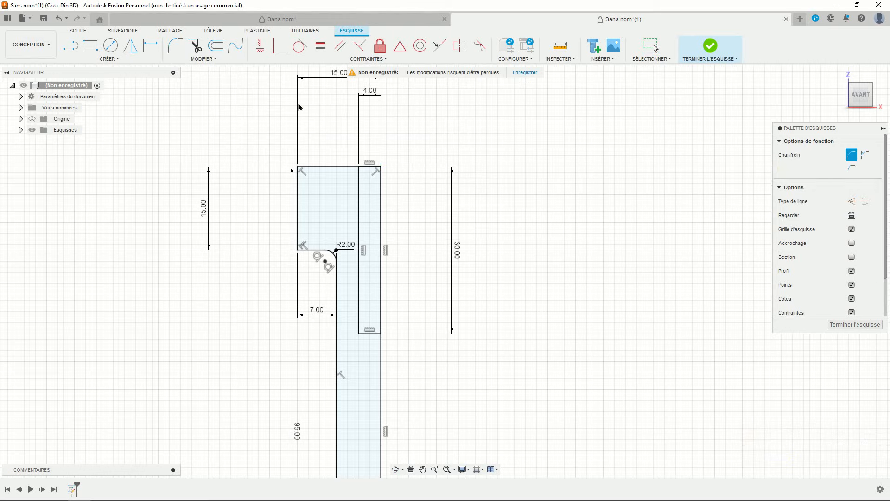
pyautogui.click(298, 168)
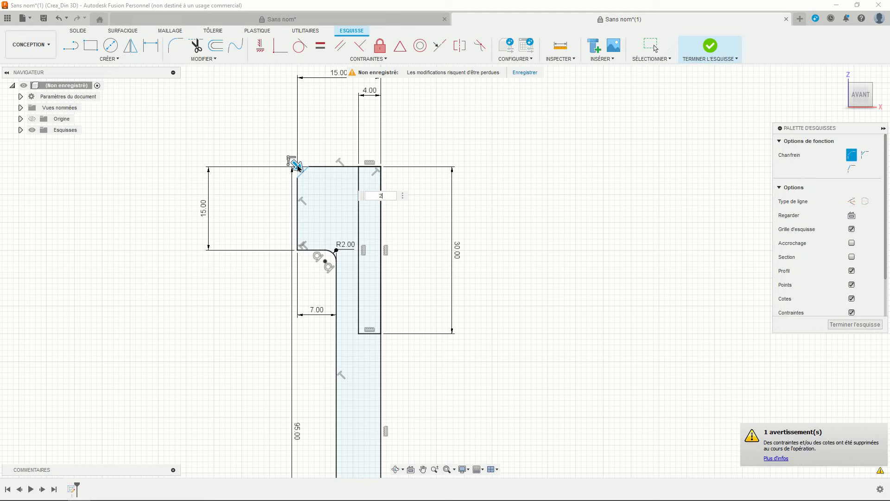
pyautogui.press('Return')
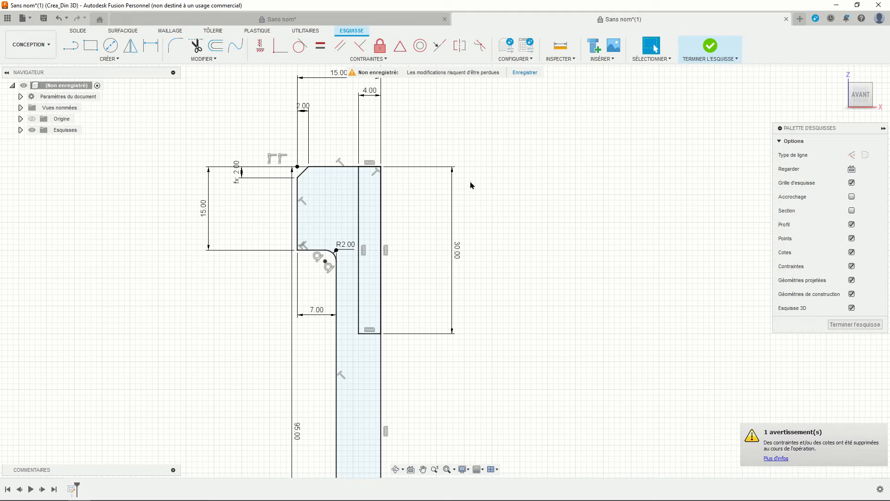
pyautogui.scroll(-3, 499, 211)
pyautogui.moveTo(550, 264); pyautogui.dragTo(520, 218, button='middle')
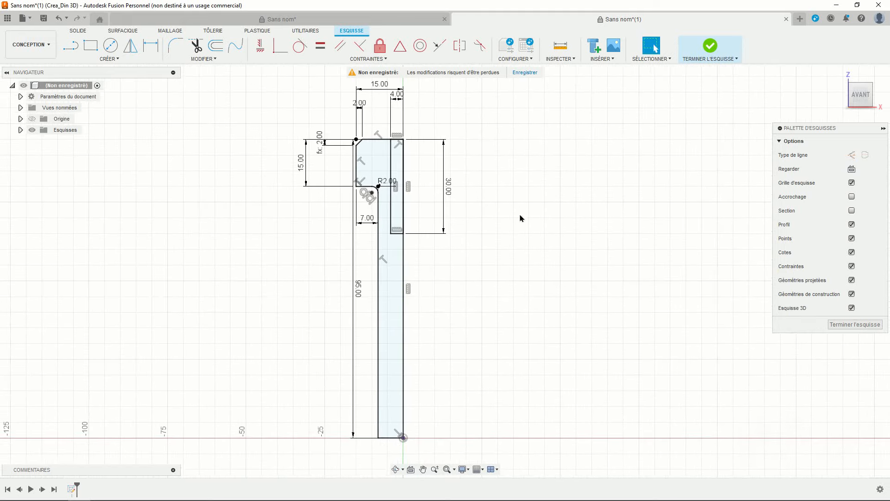
# Step: Finish the sketch and revolve the outer profile, without the hole rectangle, 360° about the vertical axis line as a new body
pyautogui.click(710, 45)
pyautogui.moveTo(552, 244)
pyautogui.keyDown('shift'); pyautogui.mouseDown(button='middle')
pyautogui.moveTo(479, 221)
pyautogui.moveTo(471, 238)
pyautogui.moveTo(493, 214)
pyautogui.moveTo(494, 225)
pyautogui.moveTo(496, 212)
pyautogui.mouseUp(button='middle'); pyautogui.keyUp('shift')
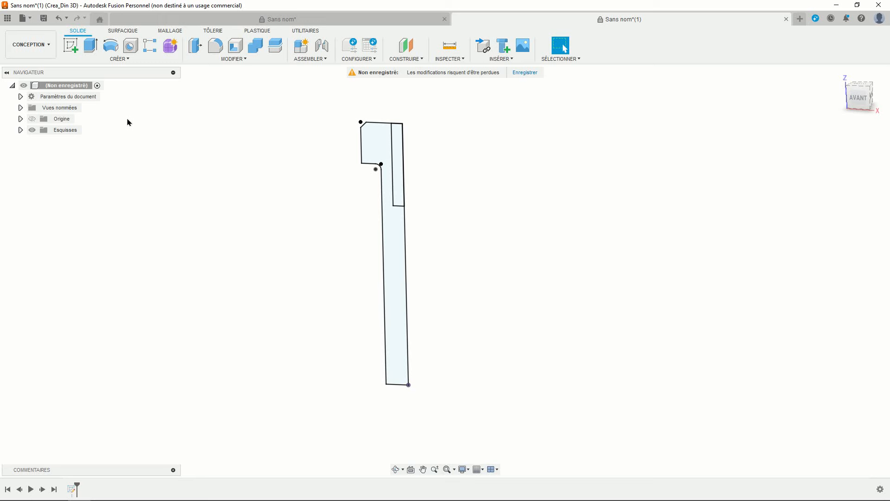
pyautogui.click(110, 45)
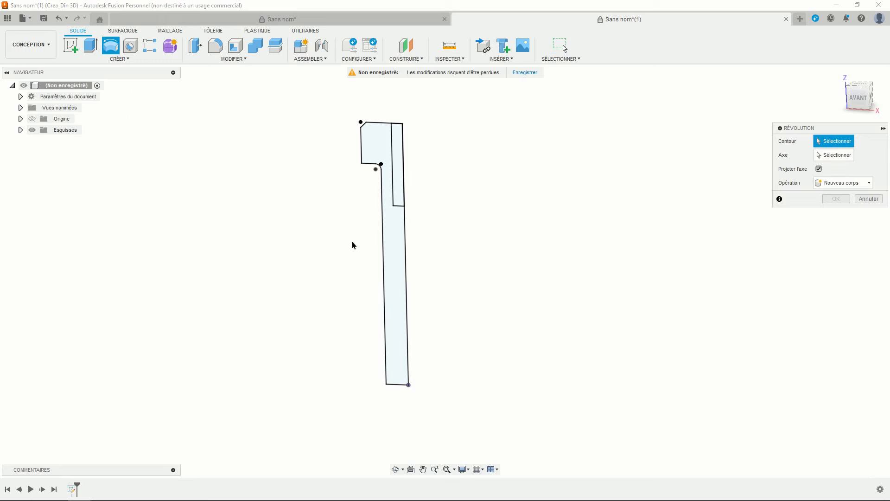
pyautogui.click(392, 236)
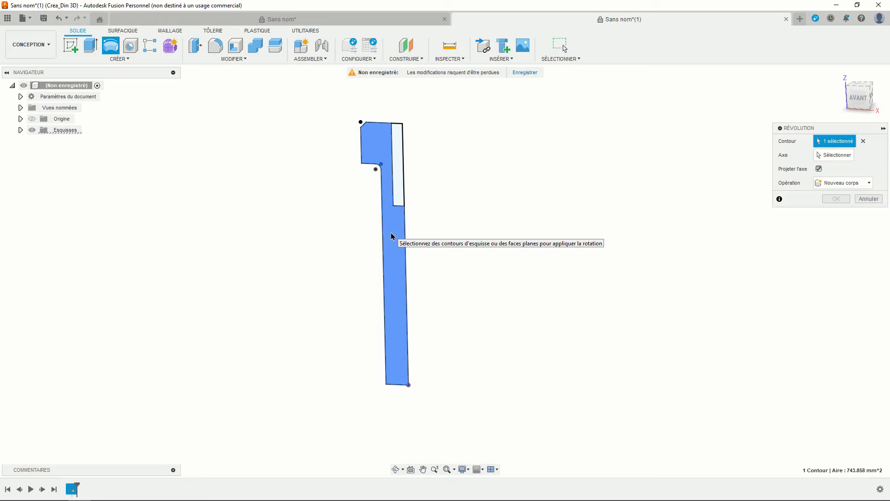
pyautogui.click(821, 158)
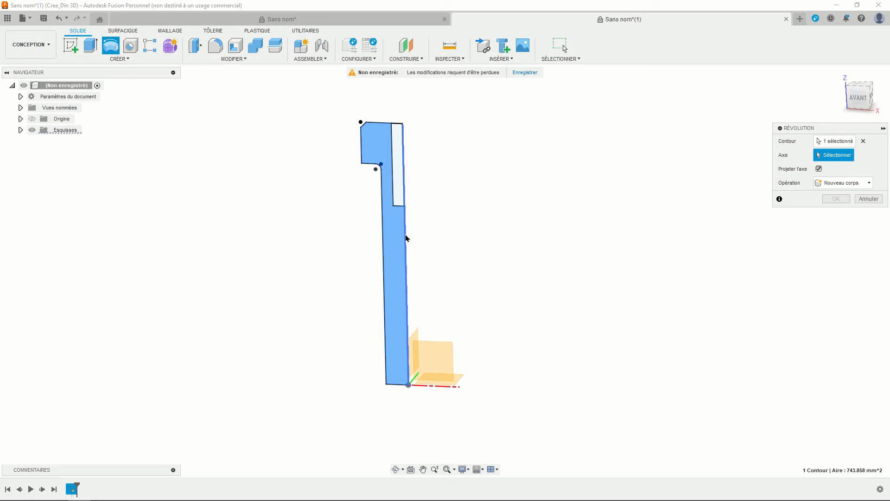
pyautogui.click(407, 237)
pyautogui.moveTo(516, 217); pyautogui.dragTo(507, 228, button='middle')
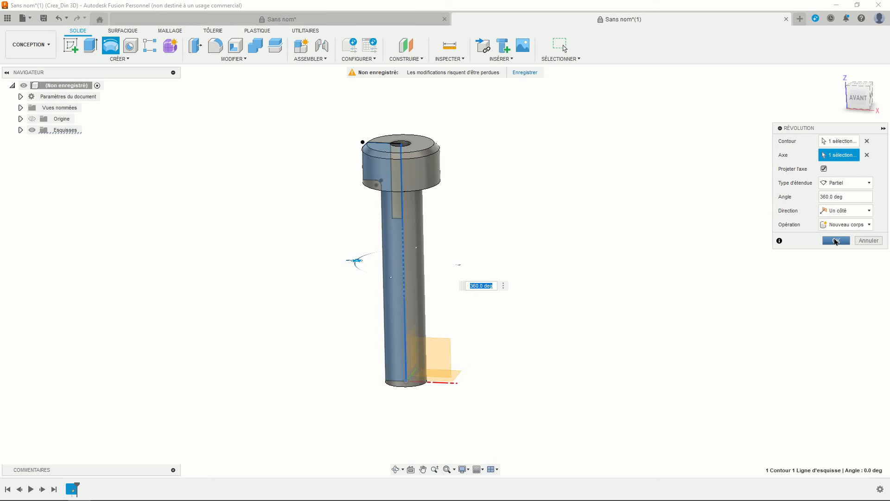
pyautogui.click(836, 241)
pyautogui.keyDown('shift'); pyautogui.moveTo(577, 218); pyautogui.dragTo(528, 254, button='middle'); pyautogui.keyUp('shift')
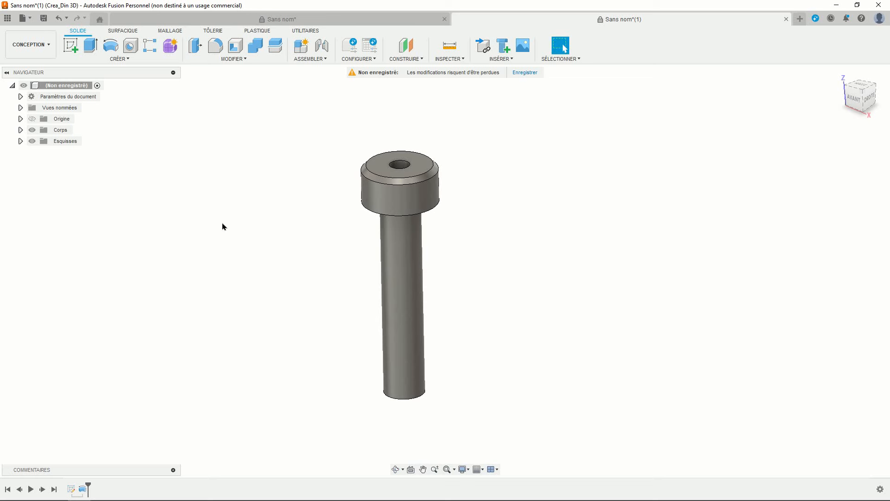
# Step: Sketch a six-sided circumscribed polygon with radius 25/2 mm on the head's top face, centred on the origin, and constrain one side vertical
pyautogui.click(70, 45)
pyautogui.click(372, 171)
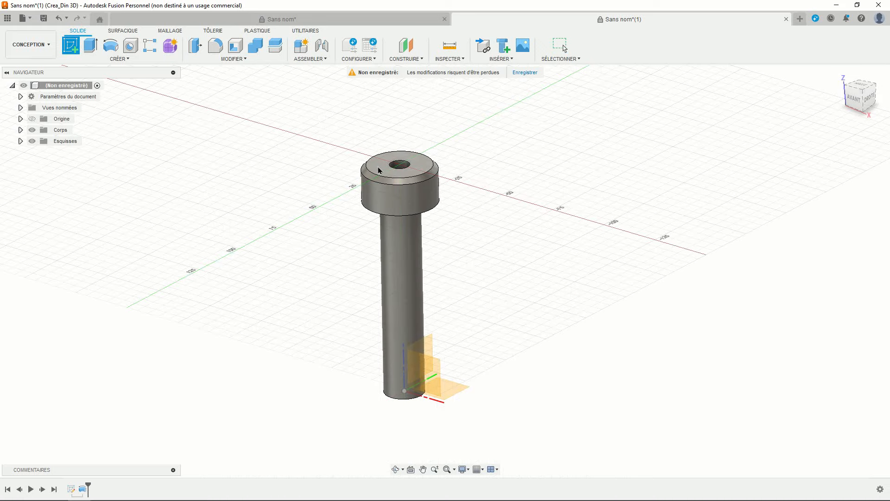
pyautogui.click(379, 171)
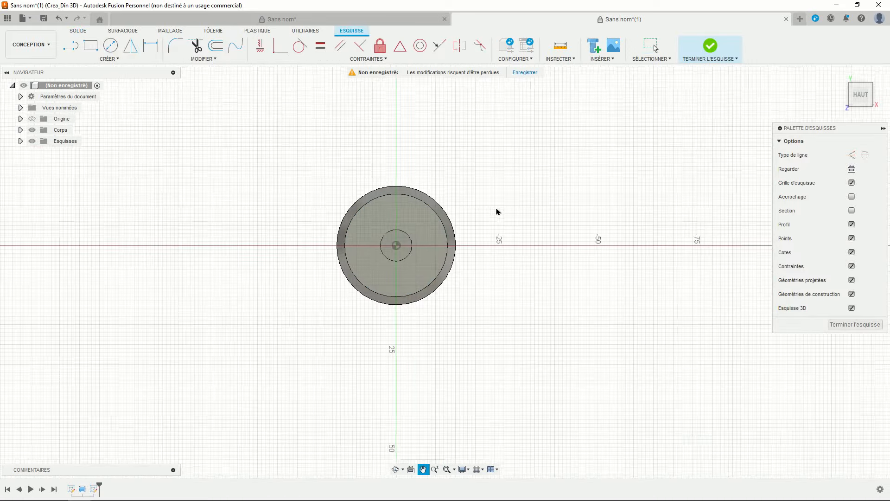
pyautogui.scroll(1, 497, 208)
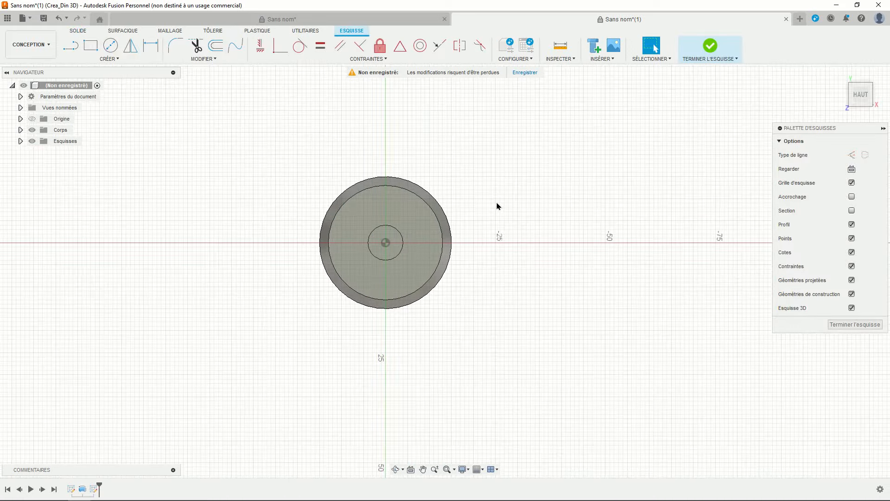
pyautogui.click(111, 60)
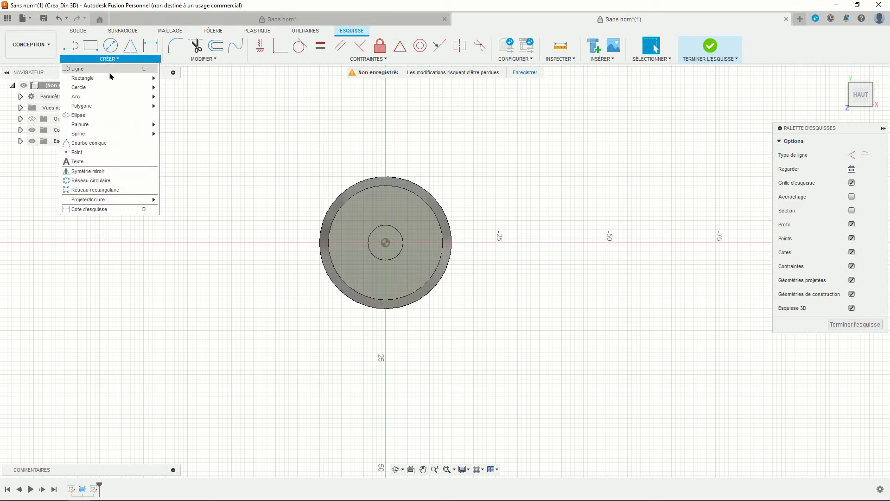
pyautogui.moveTo(108, 107)
pyautogui.click(172, 106)
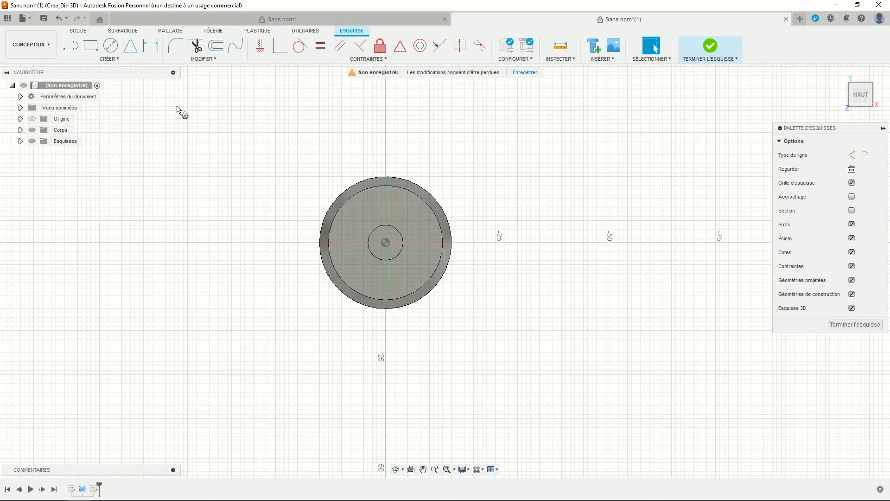
pyautogui.scroll(1, 248, 155)
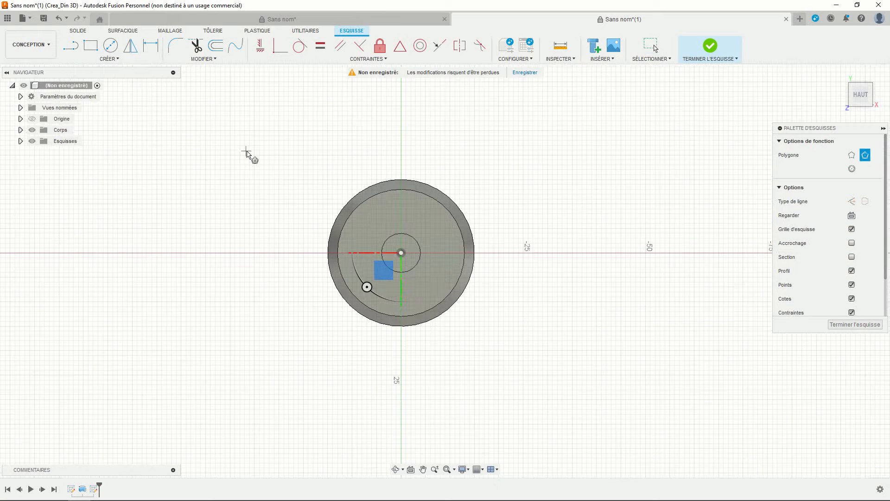
pyautogui.click(401, 253)
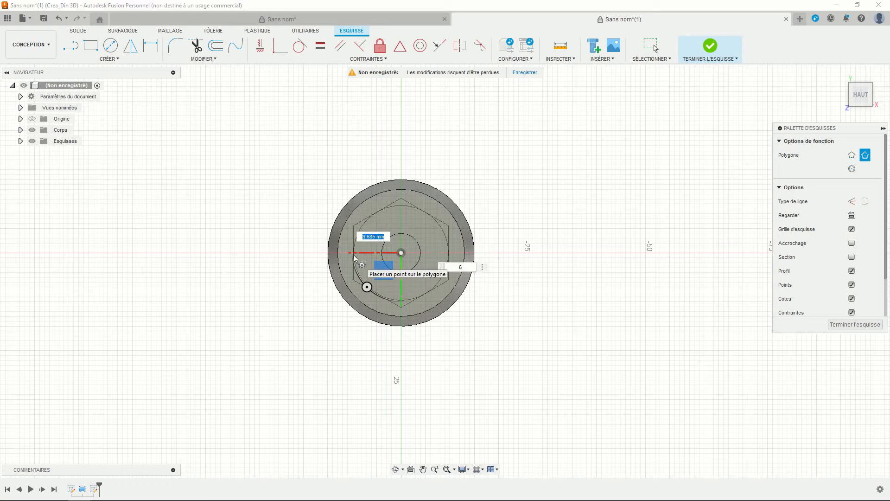
pyautogui.press('Tab')
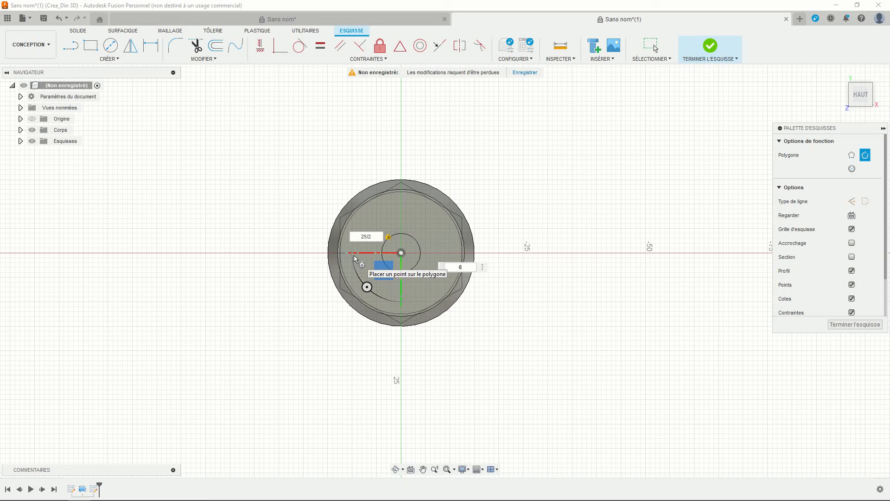
pyautogui.press('Return')
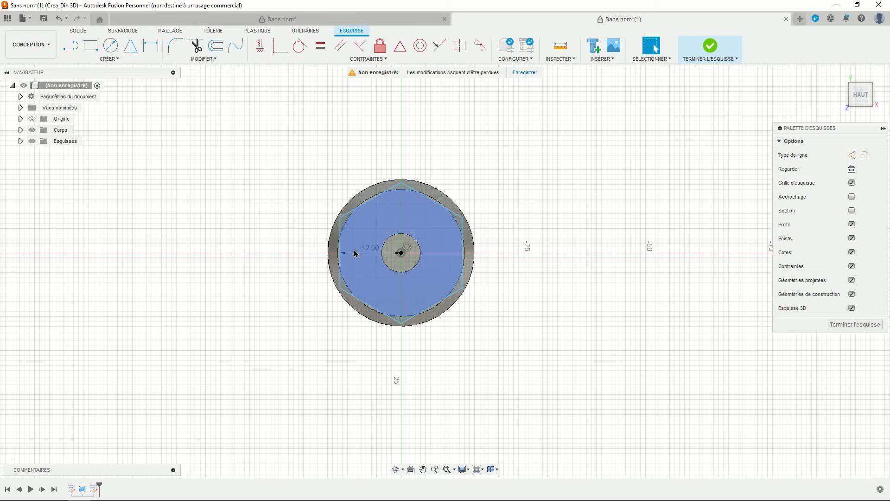
pyautogui.click(260, 45)
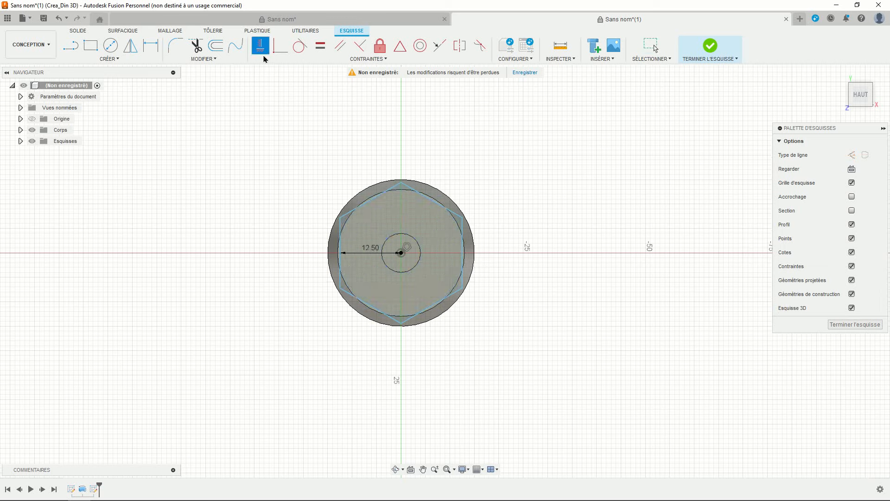
pyautogui.click(342, 234)
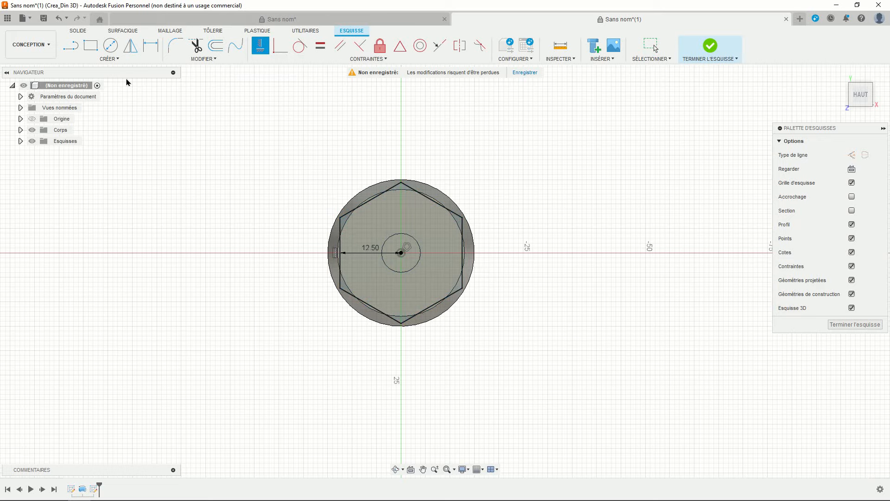
# Step: Project the head's outer circular edge into the hexagon sketch and finish the sketch
pyautogui.click(109, 59)
pyautogui.moveTo(134, 203)
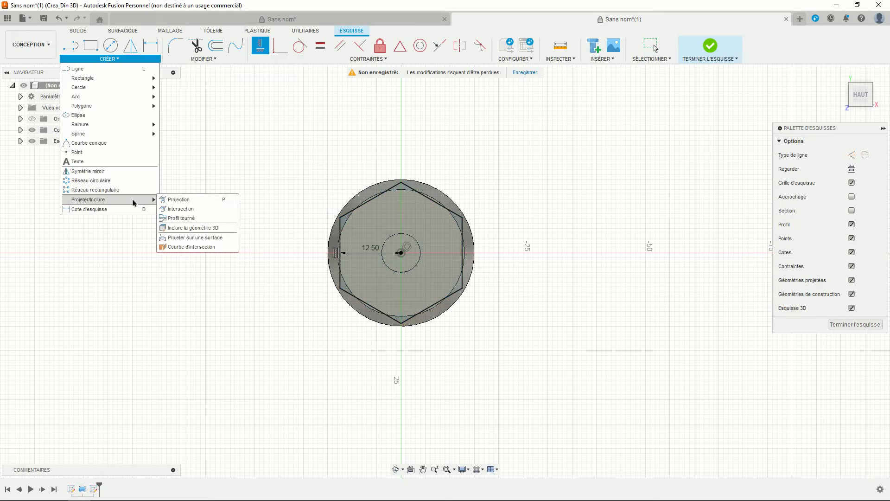
pyautogui.click(169, 200)
pyautogui.scroll(1, 258, 204)
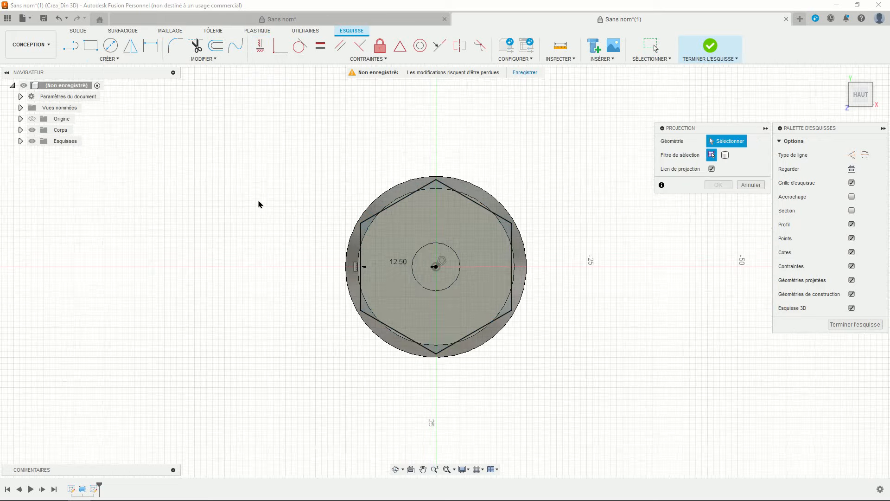
pyautogui.click(347, 250)
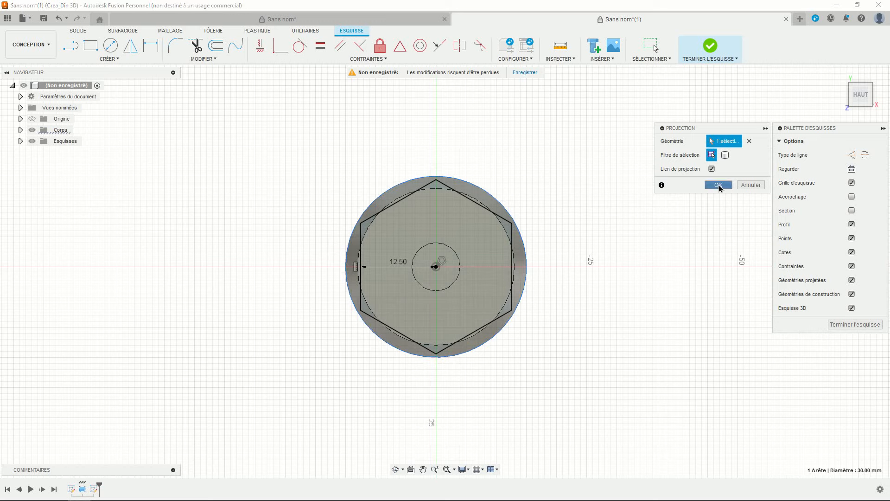
pyautogui.click(718, 185)
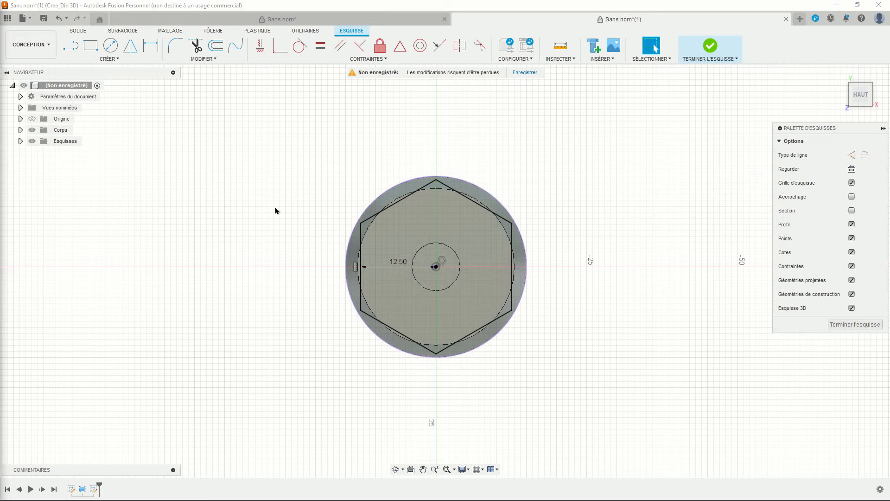
pyautogui.click(709, 47)
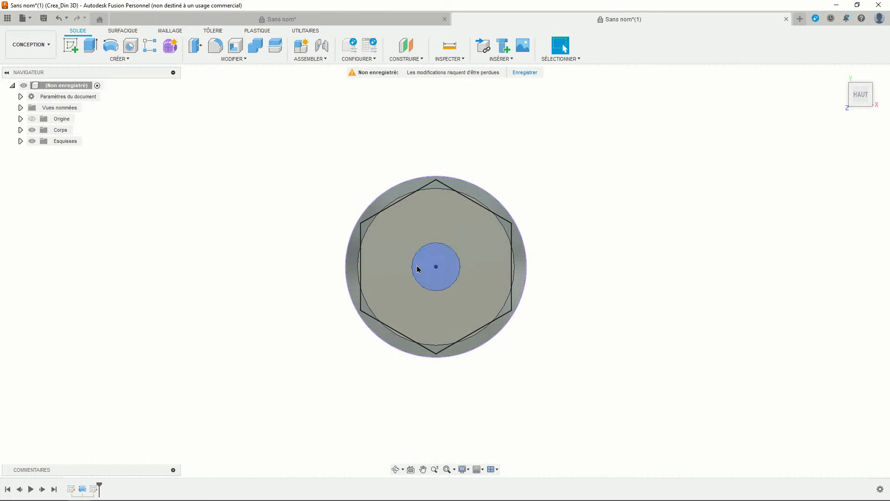
# Step: Extrude all sketch regions between the hexagon and the head's outer circle by -12 mm as a cut, leaving a hexagonal head above the flange
pyautogui.moveTo(395, 312)
pyautogui.keyDown('shift'); pyautogui.mouseDown(button='middle')
pyautogui.moveTo(376, 286)
pyautogui.moveTo(379, 330)
pyautogui.mouseUp(button='middle'); pyautogui.keyUp('shift')
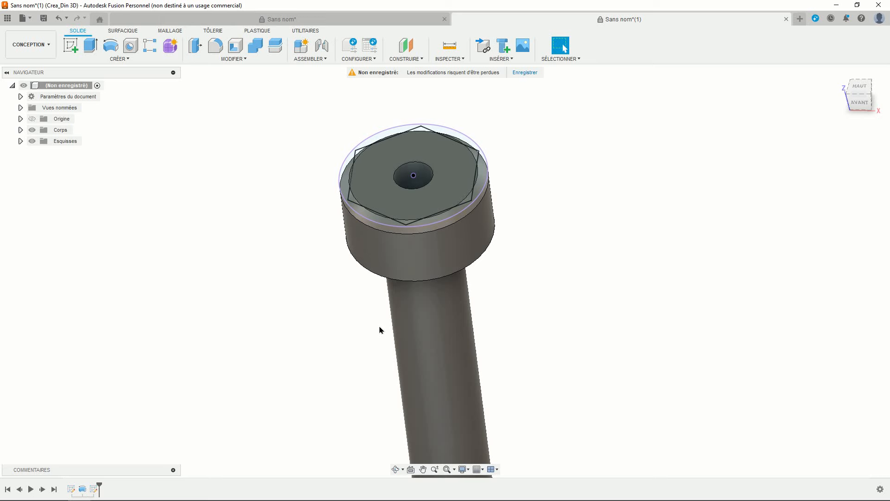
pyautogui.click(90, 45)
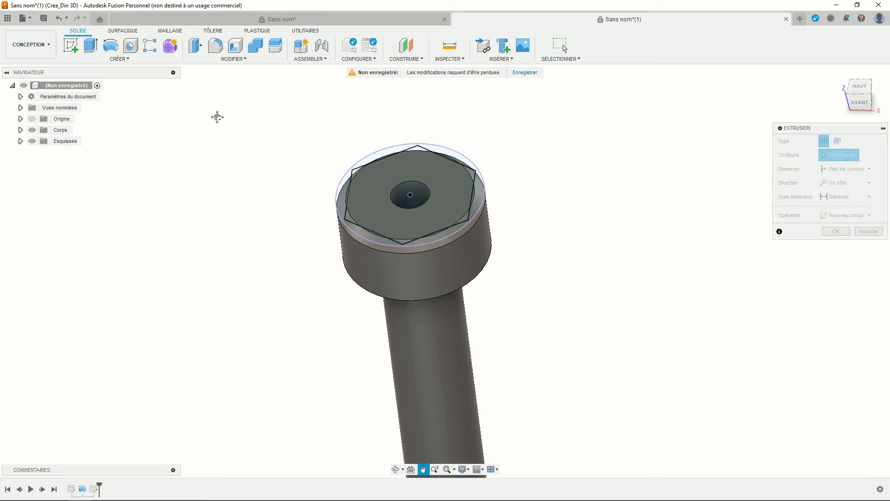
pyautogui.click(859, 87)
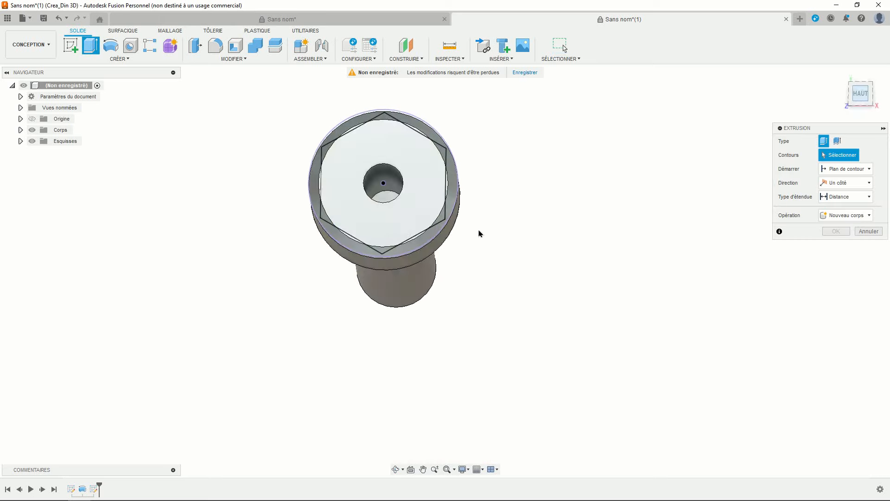
pyautogui.moveTo(479, 233); pyautogui.dragTo(477, 283, button='middle')
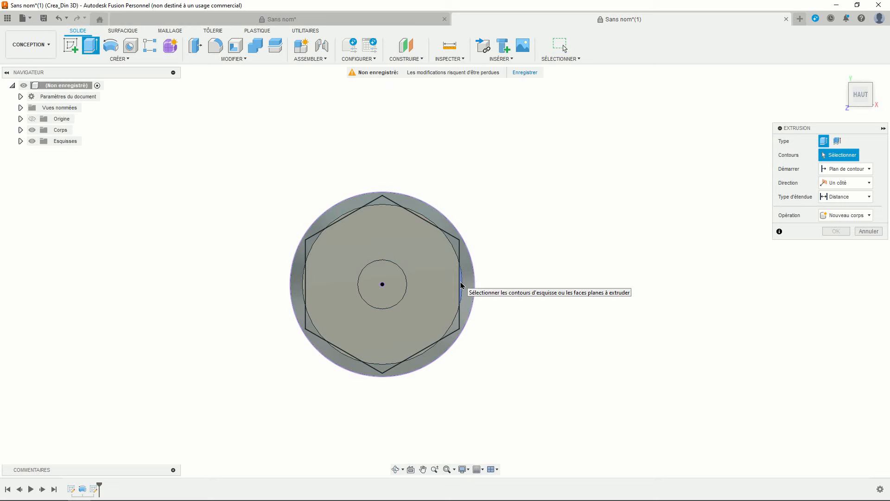
pyautogui.click(425, 215)
pyautogui.click(299, 220)
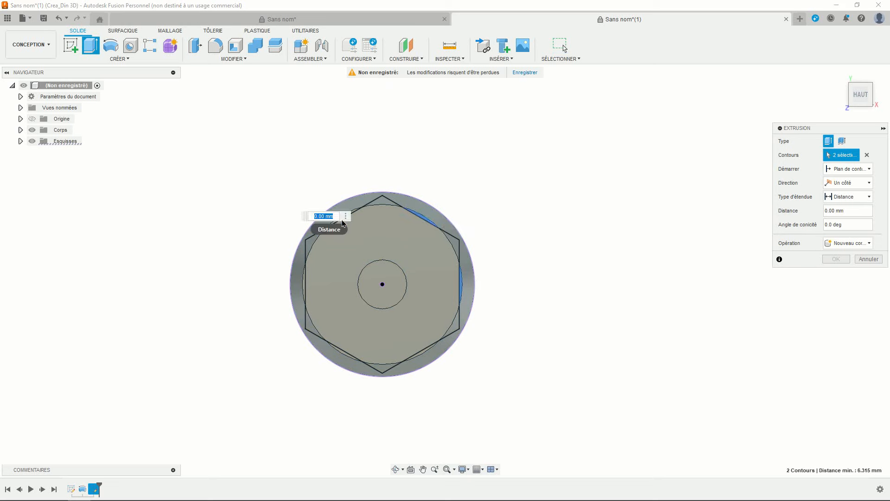
pyautogui.click(338, 347)
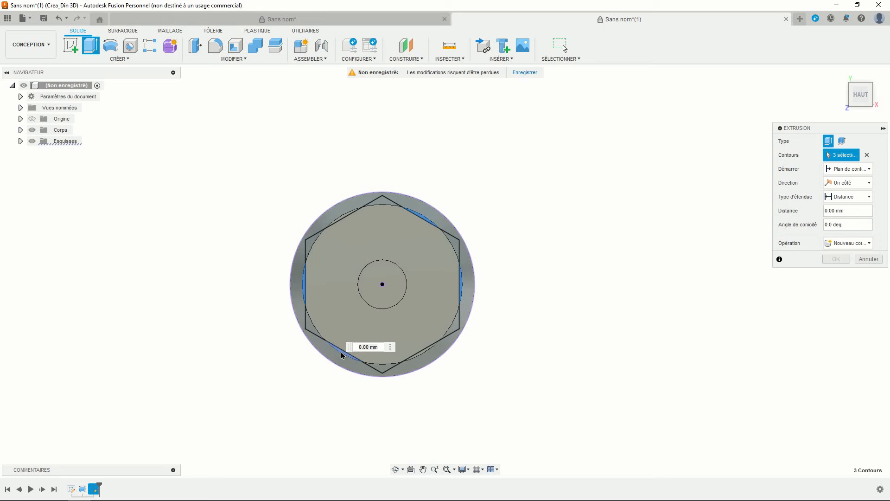
pyautogui.click(429, 360)
pyautogui.click(358, 252)
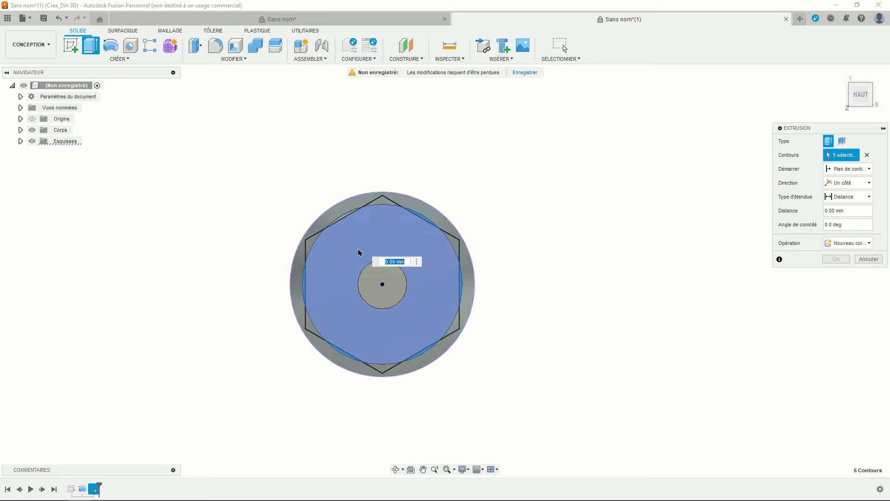
pyautogui.click(343, 216)
pyautogui.click(342, 212)
pyautogui.keyDown('shift'); pyautogui.moveTo(429, 246); pyautogui.dragTo(420, 290, button='middle'); pyautogui.keyUp('shift')
pyautogui.moveTo(318, 152); pyautogui.dragTo(319, 208)
pyautogui.write('-12')
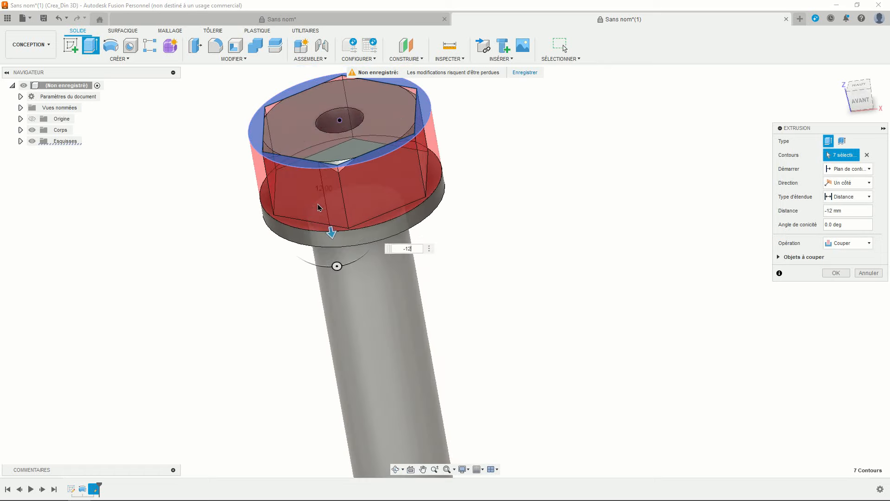
pyautogui.press('Return')
# Step: Create a construction plane offset -8 mm from the XZ origin plane, in front of the shank
pyautogui.scroll(-4, 319, 207)
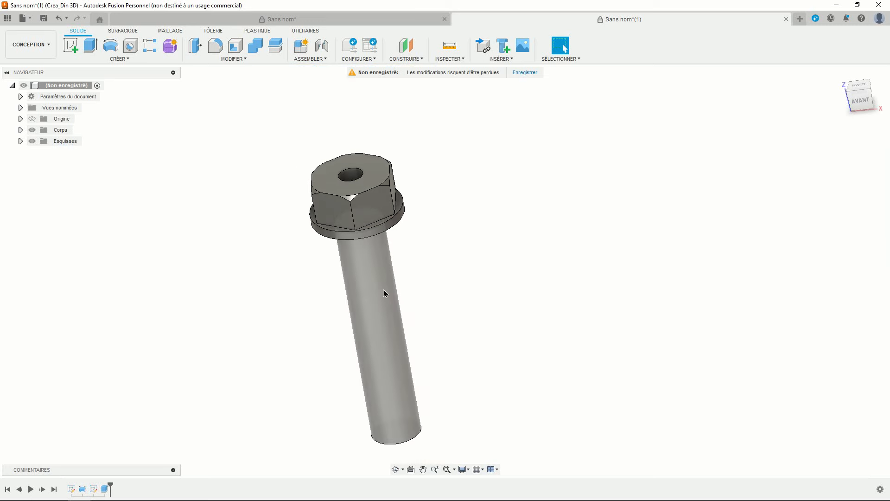
pyautogui.click(406, 46)
pyautogui.click(418, 374)
pyautogui.keyDown('shift'); pyautogui.moveTo(419, 373); pyautogui.dragTo(455, 330, button='middle'); pyautogui.keyUp('shift')
pyautogui.moveTo(438, 332); pyautogui.dragTo(430, 343)
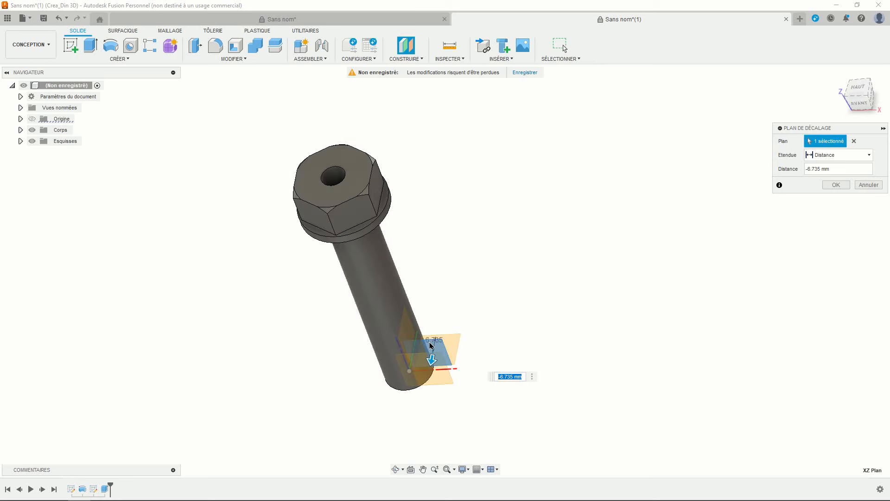
pyautogui.press('Return')
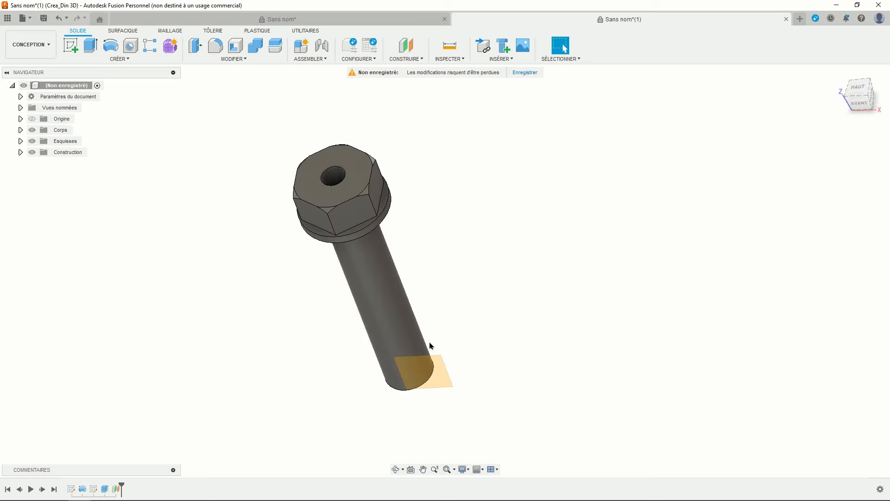
# Step: On the offset plane, sketch a vertical centre-to-centre slot on the shank, 8 mm wide with centres about 25 mm apart
pyautogui.click(71, 45)
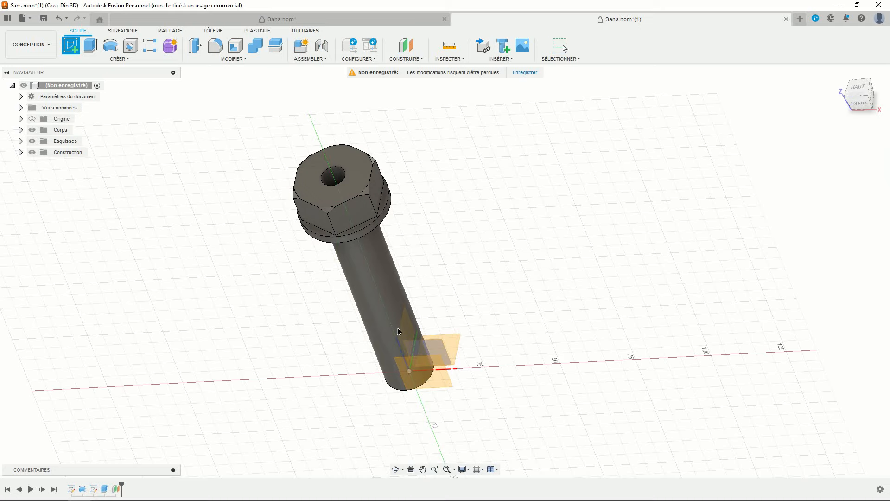
pyautogui.click(436, 380)
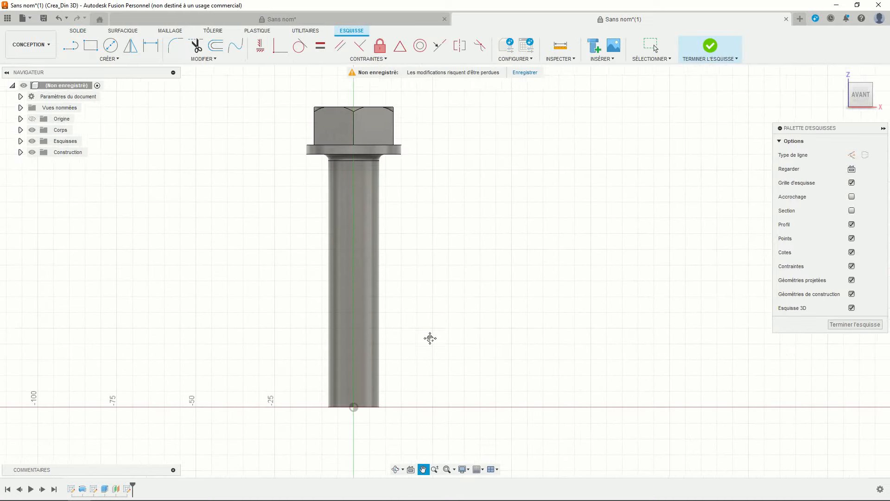
pyautogui.click(110, 59)
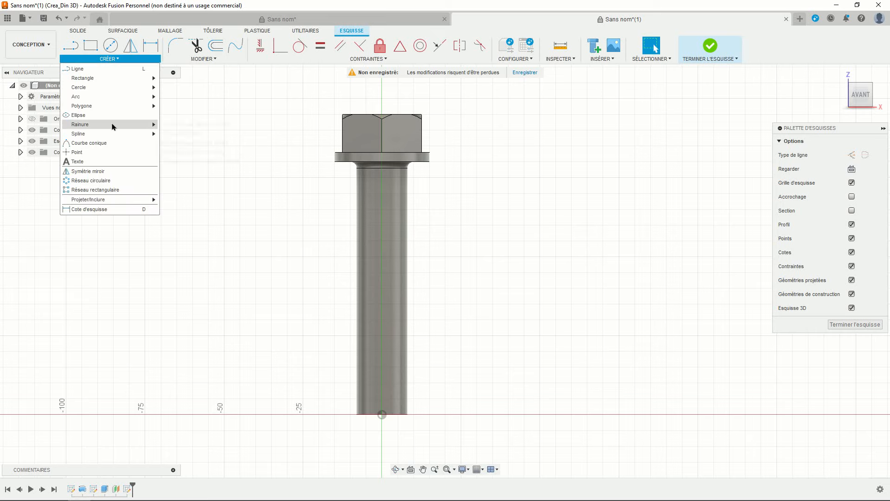
pyautogui.moveTo(113, 125)
pyautogui.click(178, 125)
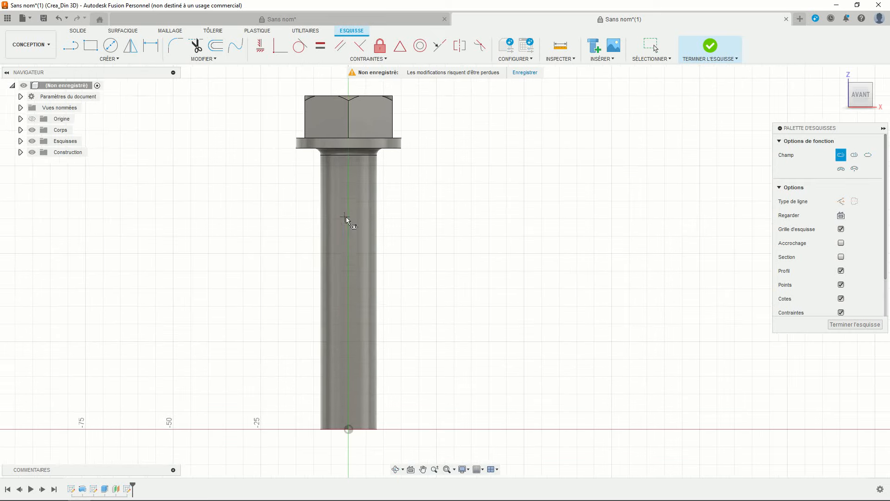
pyautogui.click(348, 204)
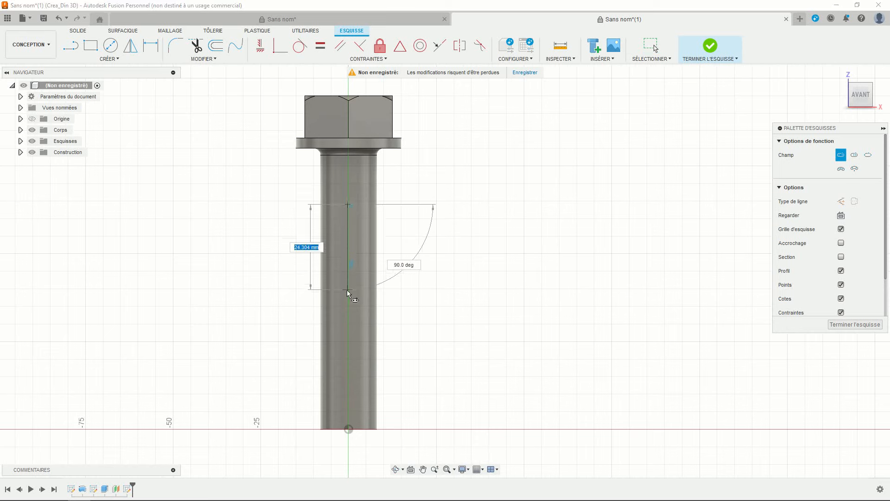
pyautogui.click(348, 293)
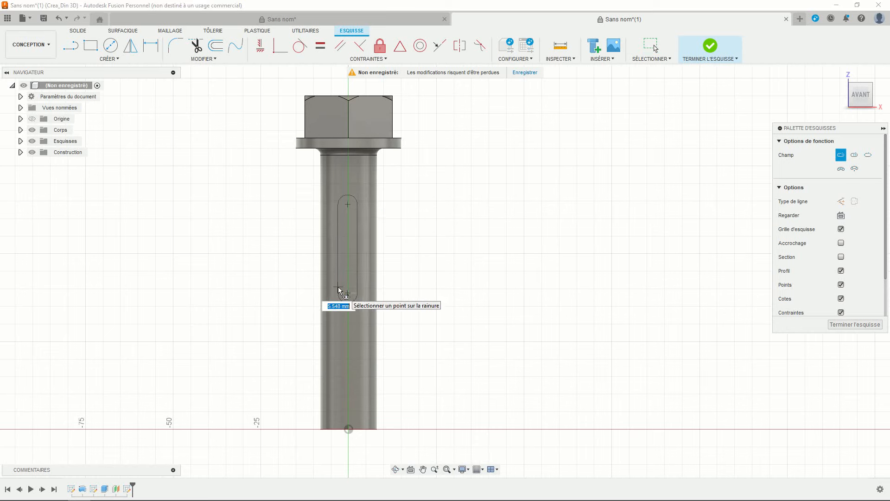
pyautogui.write('8')
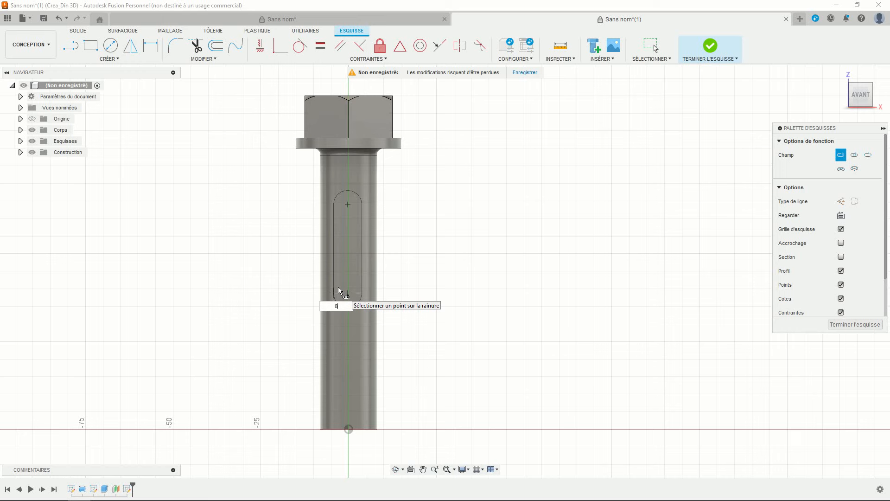
pyautogui.press('Return')
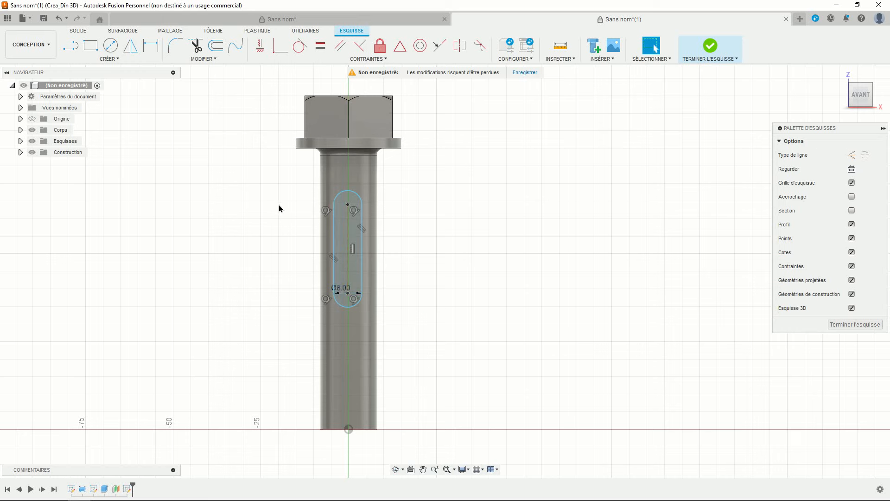
# Step: Constrain the slot's upper centre point to be vertically aligned with the origin
pyautogui.click(261, 46)
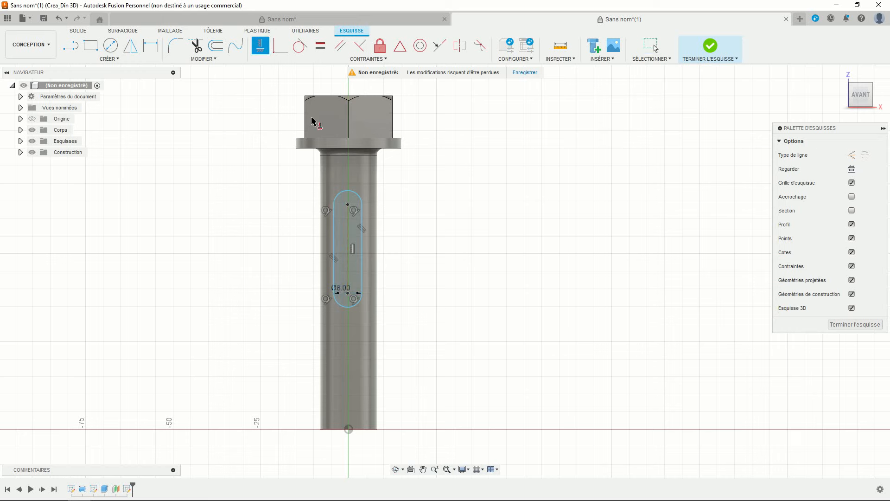
pyautogui.click(348, 205)
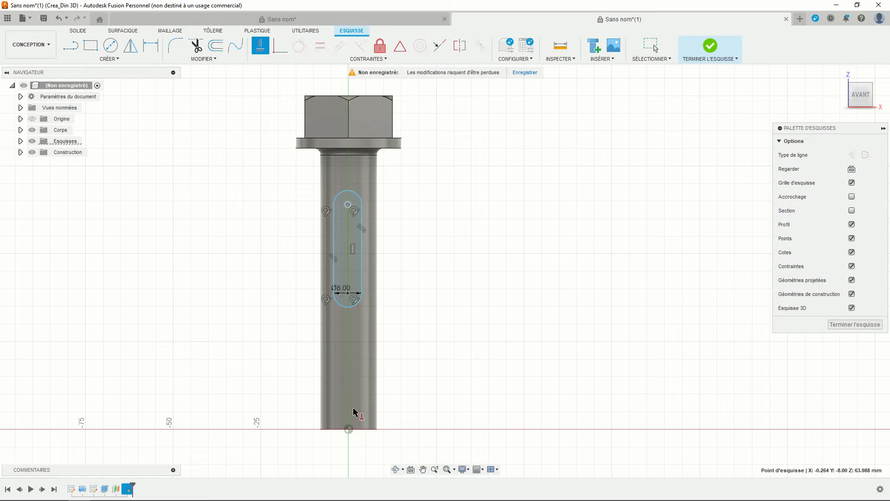
pyautogui.click(349, 429)
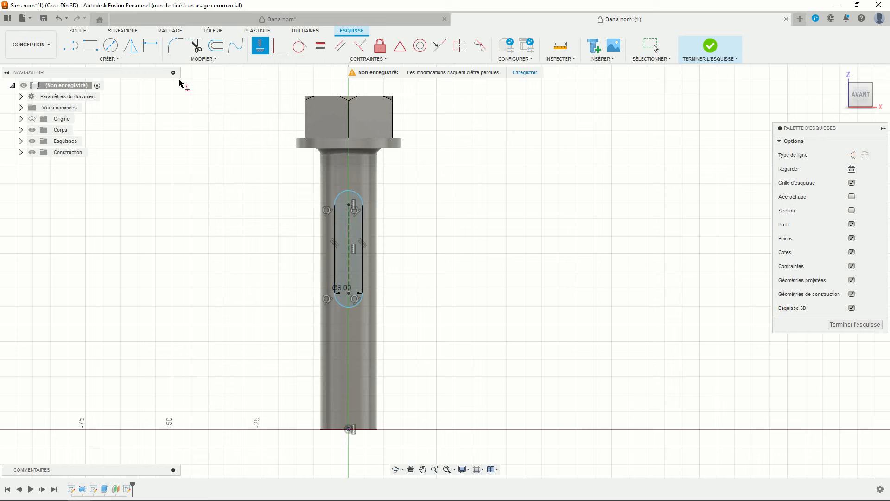
# Step: Dimension the slot's upper centre 15 mm below the underside of the head's flange
pyautogui.click(150, 46)
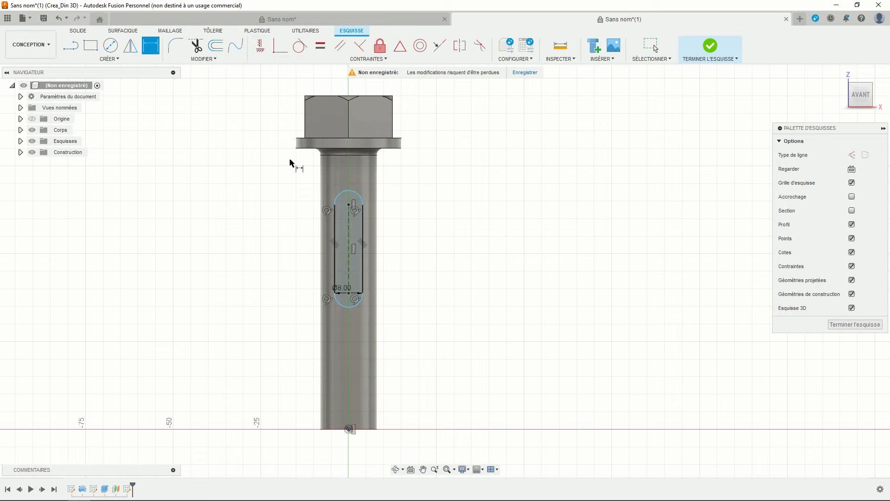
pyautogui.click(348, 205)
pyautogui.click(398, 148)
pyautogui.click(425, 184)
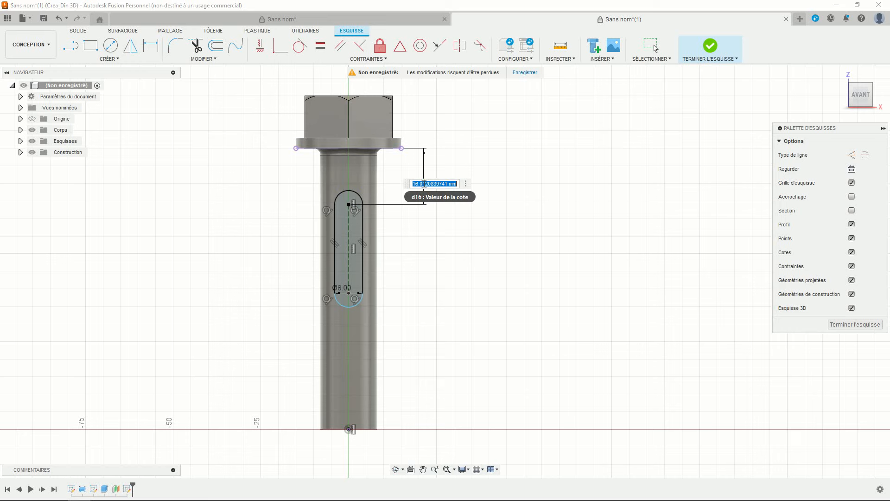
pyautogui.press('Return')
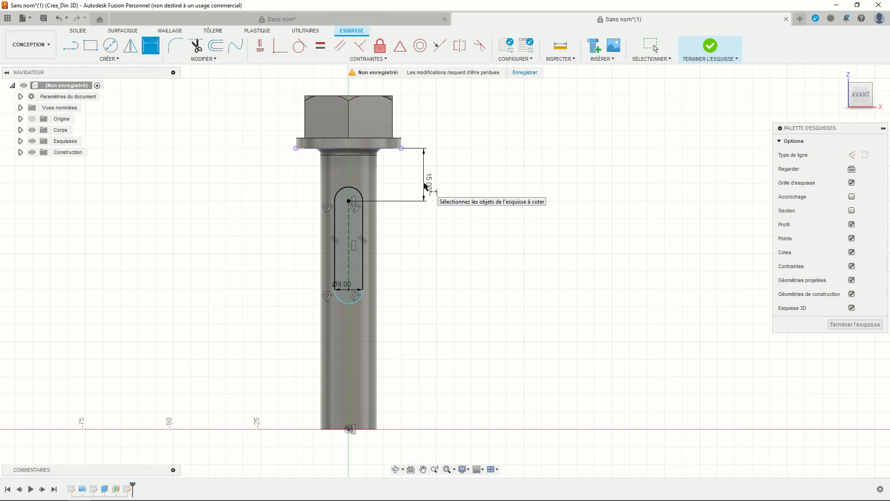
# Step: Set the distance between the slot's two centres to 30 mm and finish the sketch
pyautogui.click(350, 236)
pyautogui.click(410, 241)
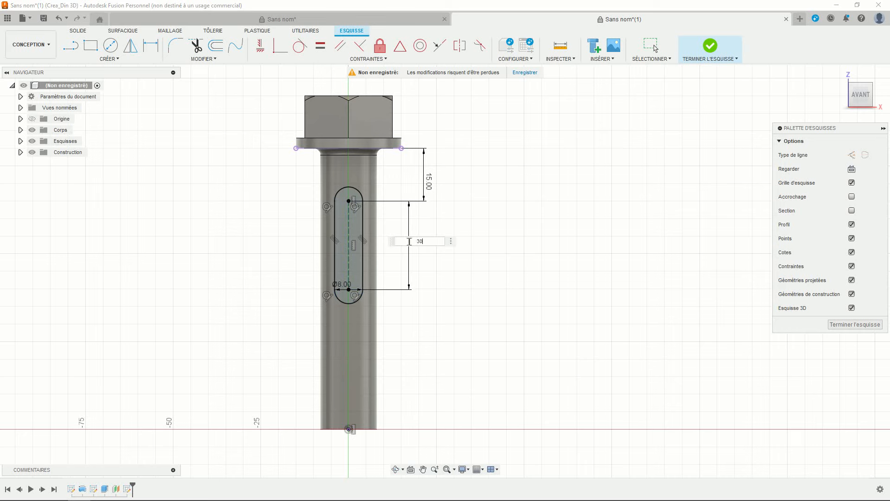
pyautogui.write('30')
pyautogui.press('Return')
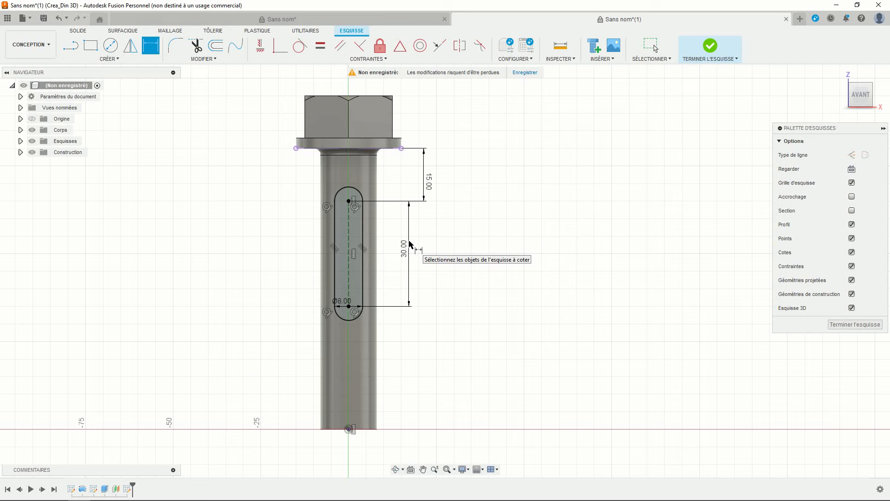
pyautogui.click(709, 46)
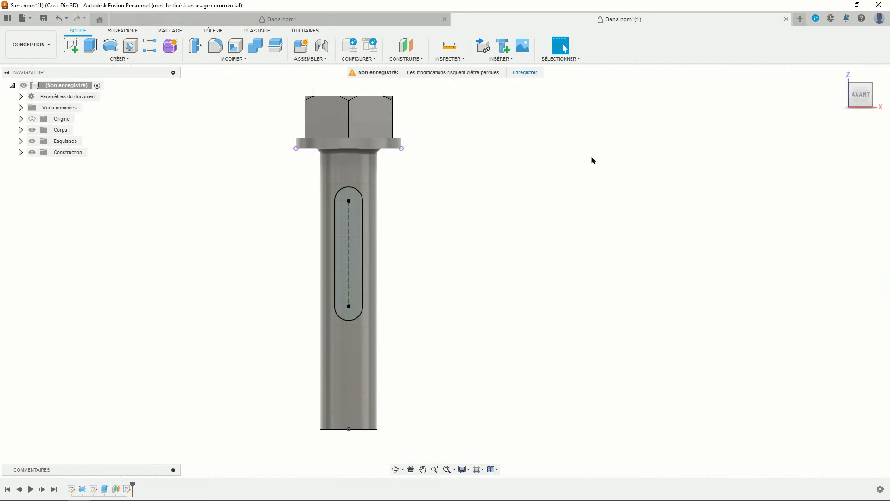
# Step: Extrude the slot profile 2 mm into the shank as a cut
pyautogui.keyDown('shift'); pyautogui.moveTo(479, 230); pyautogui.dragTo(439, 266, button='middle'); pyautogui.keyUp('shift')
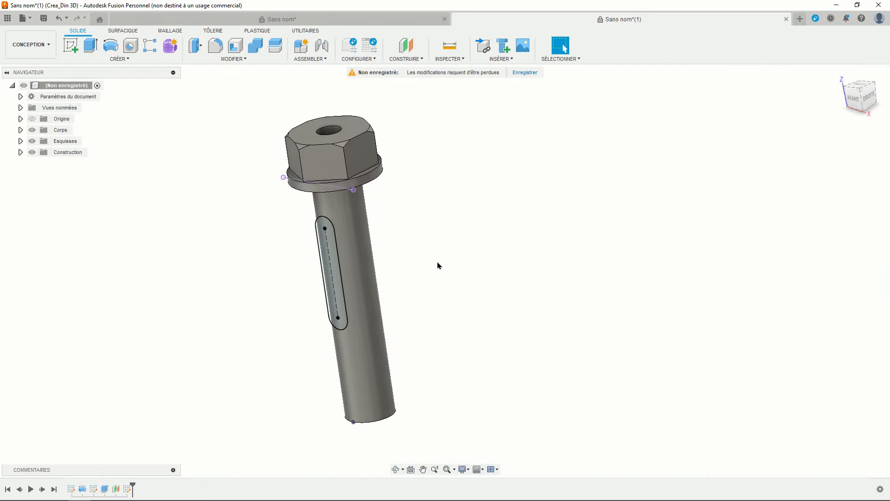
pyautogui.click(85, 48)
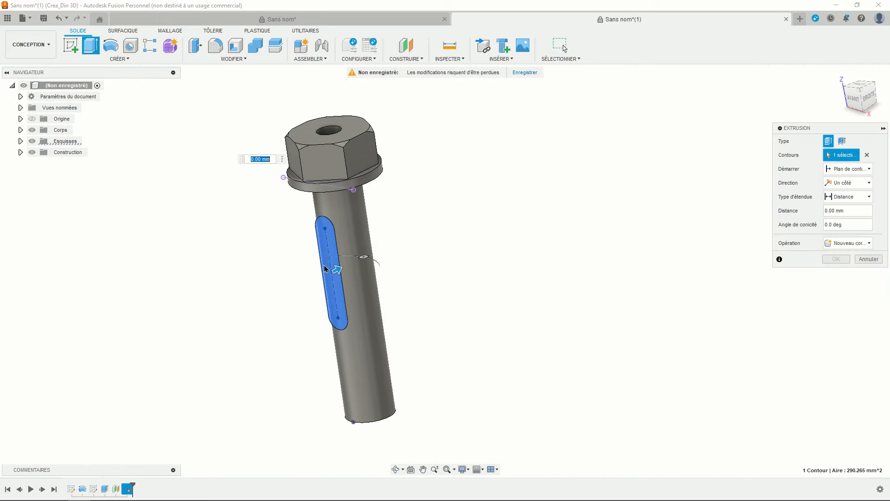
pyautogui.moveTo(336, 270); pyautogui.dragTo(347, 267)
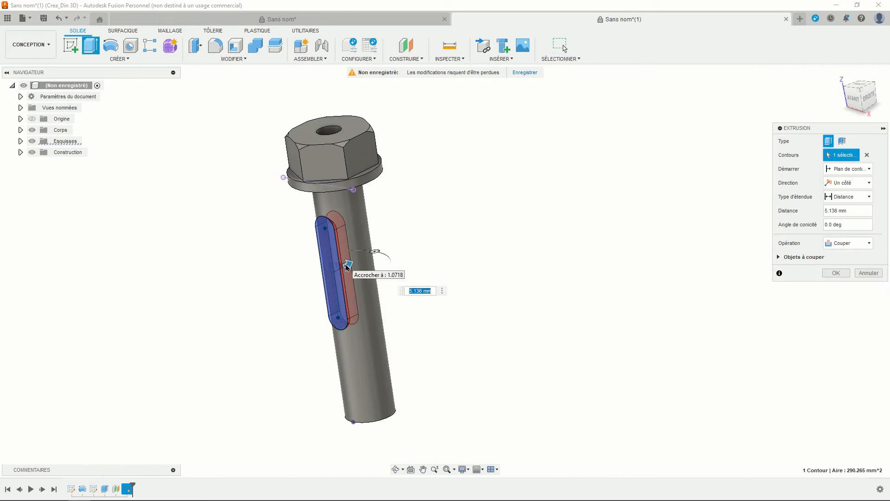
pyautogui.write('2')
pyautogui.press('Return')
pyautogui.keyDown('shift'); pyautogui.moveTo(428, 281); pyautogui.dragTo(452, 241, button='middle'); pyautogui.keyUp('shift')
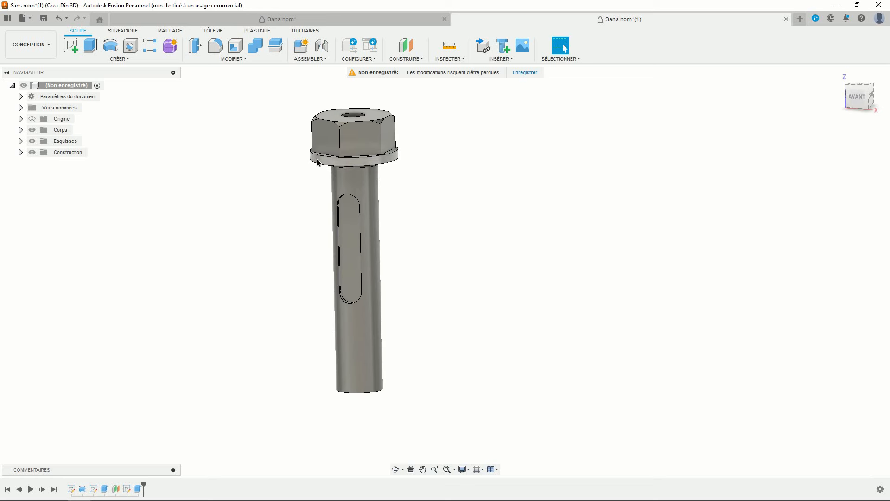
# Step: Add a modelled ISO metric M16x2 thread over 20 mm at the free end of the shank instead of its full length
pyautogui.click(119, 59)
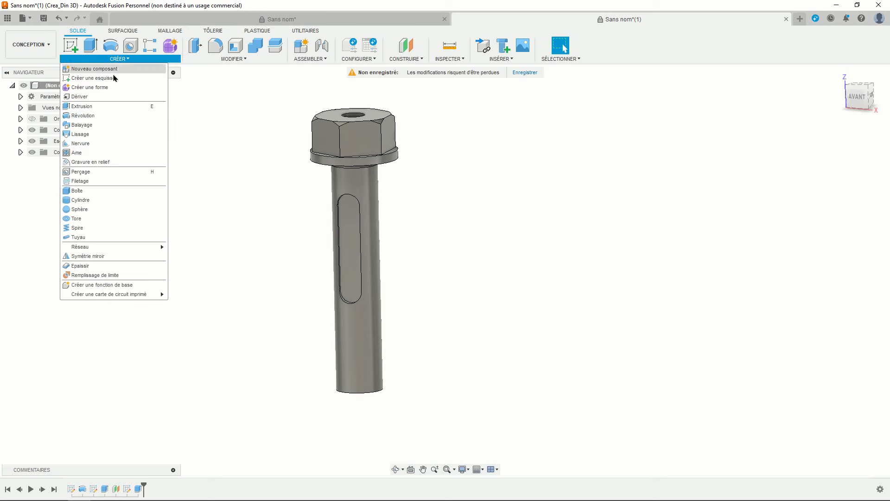
pyautogui.click(99, 181)
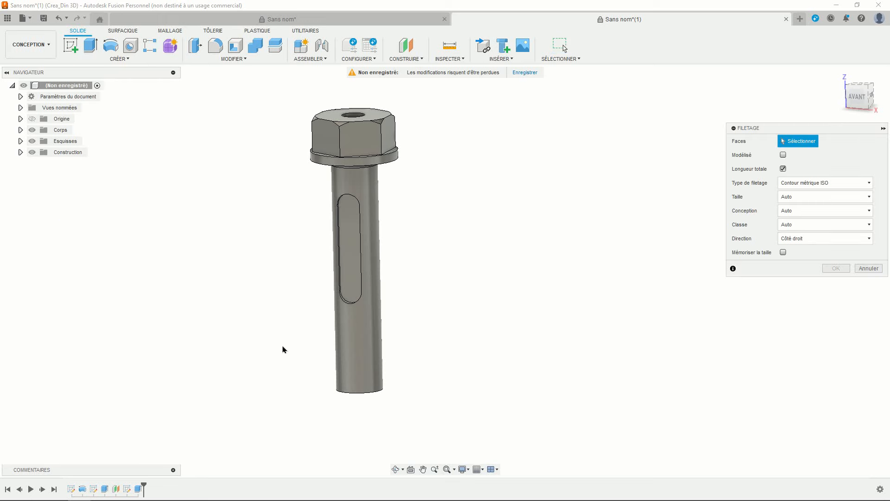
pyautogui.click(352, 348)
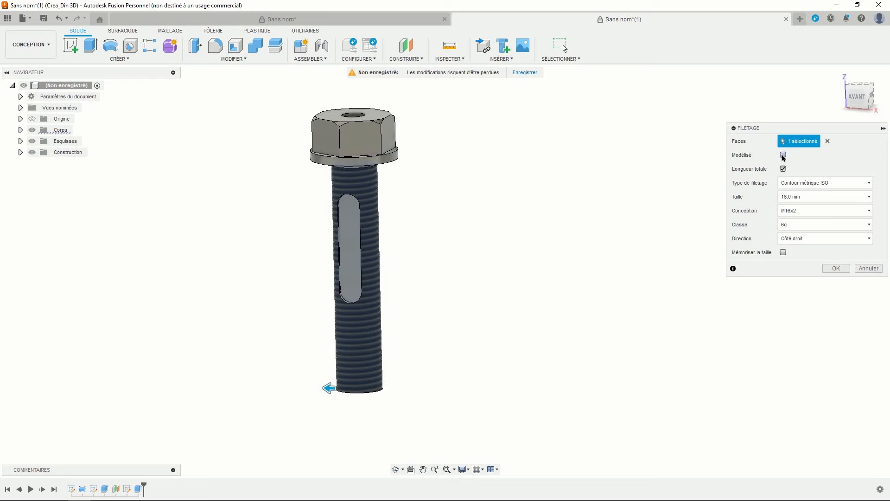
pyautogui.click(783, 155)
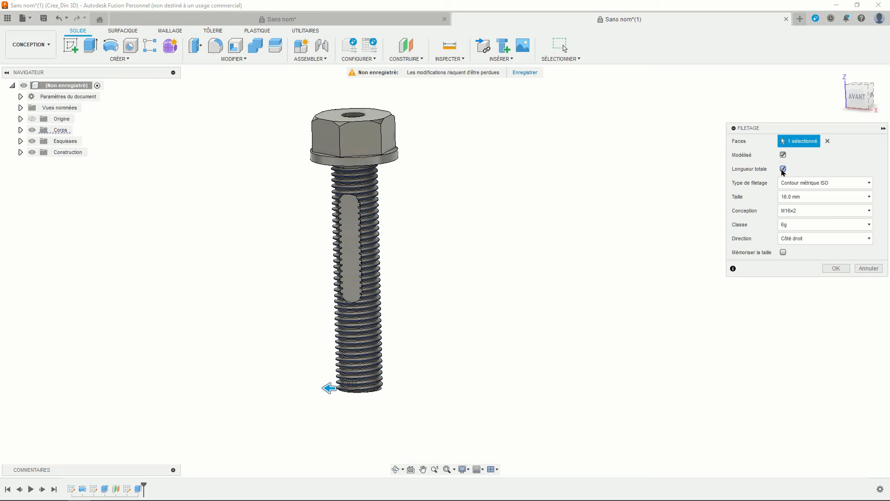
pyautogui.click(783, 168)
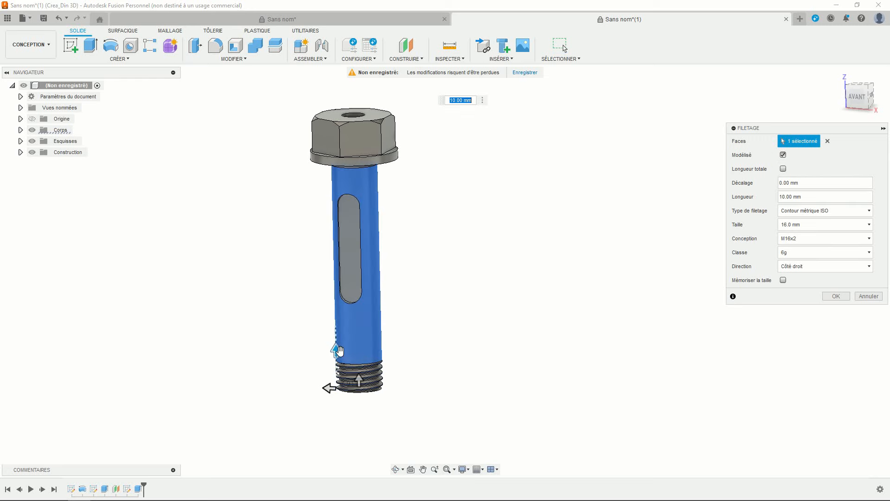
pyautogui.moveTo(339, 351); pyautogui.dragTo(335, 319)
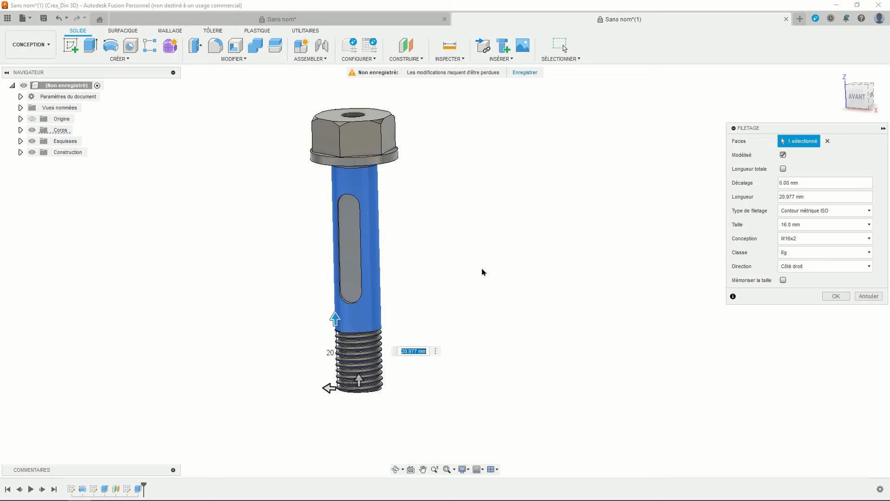
pyautogui.write('20')
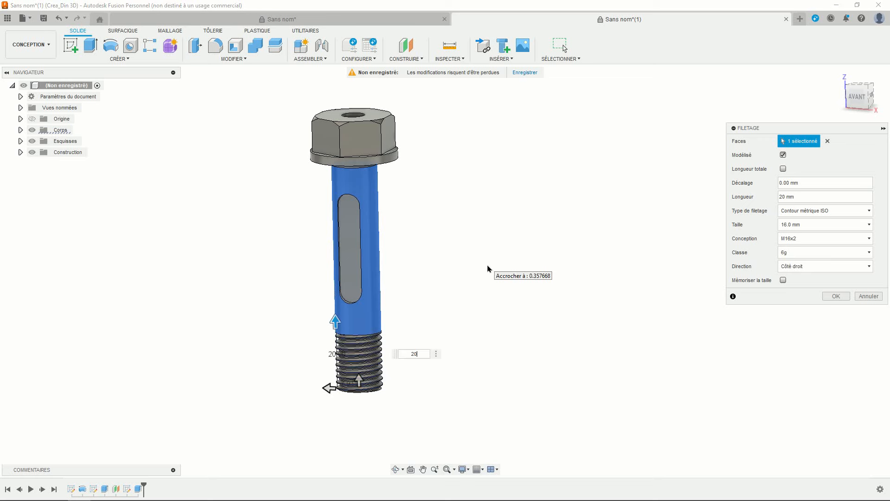
pyautogui.press('Return')
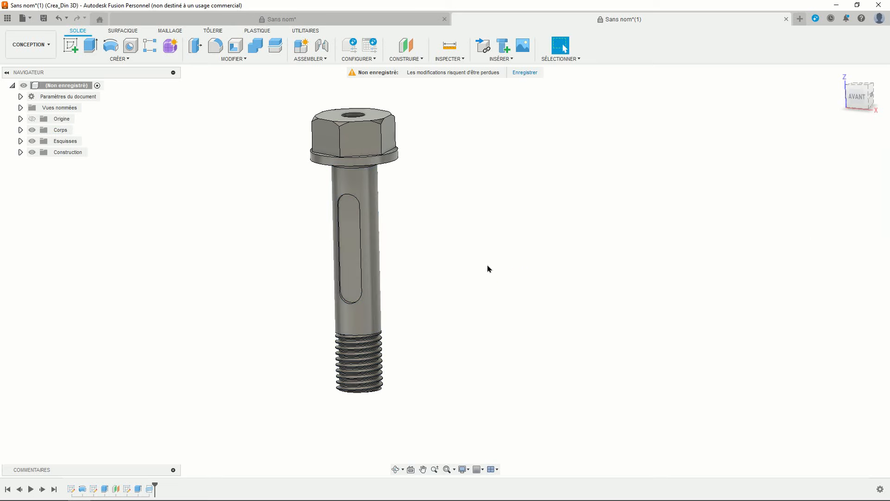
# Step: Examine the bolt's hexagonal head, flange, shank slot and threaded end from several angles
pyautogui.keyDown('shift'); pyautogui.moveTo(489, 269); pyautogui.dragTo(479, 330, button='middle'); pyautogui.keyUp('shift')
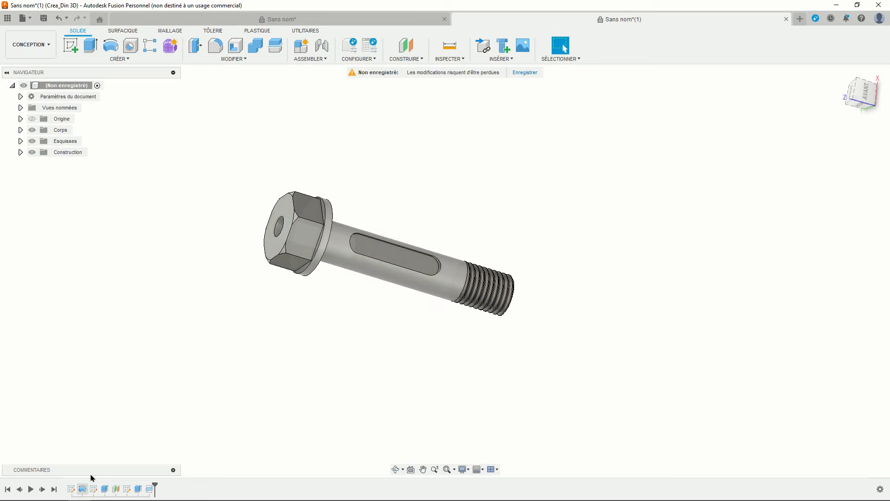
pyautogui.keyDown('shift'); pyautogui.moveTo(412, 330); pyautogui.dragTo(340, 244, button='middle'); pyautogui.keyUp('shift')
pyautogui.scroll(2, 344, 246)
pyautogui.scroll(-1, 349, 259)
pyautogui.moveTo(676, 253); pyautogui.dragTo(661, 229, button='middle')
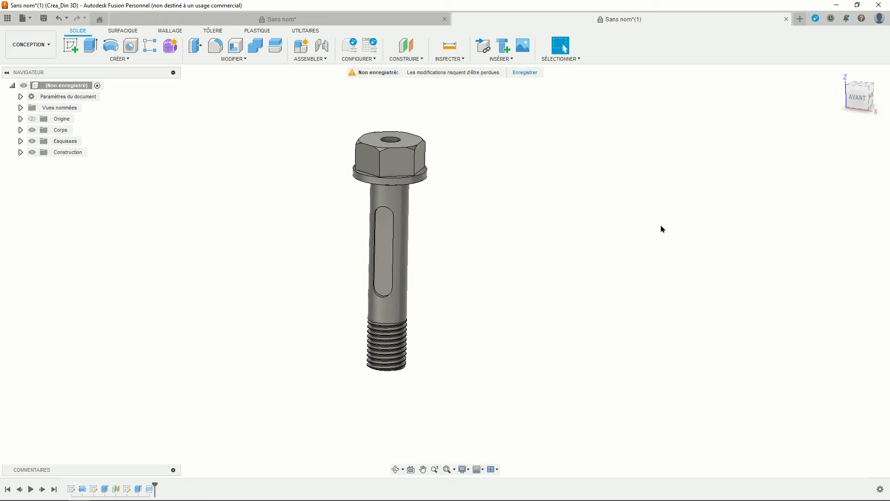
pyautogui.keyDown('shift'); pyautogui.moveTo(871, 93); pyautogui.dragTo(496, 283, button='middle'); pyautogui.keyUp('shift')
pyautogui.press('Escape')
pyautogui.scroll(1, 488, 262)
pyautogui.scroll(1, 490, 266)
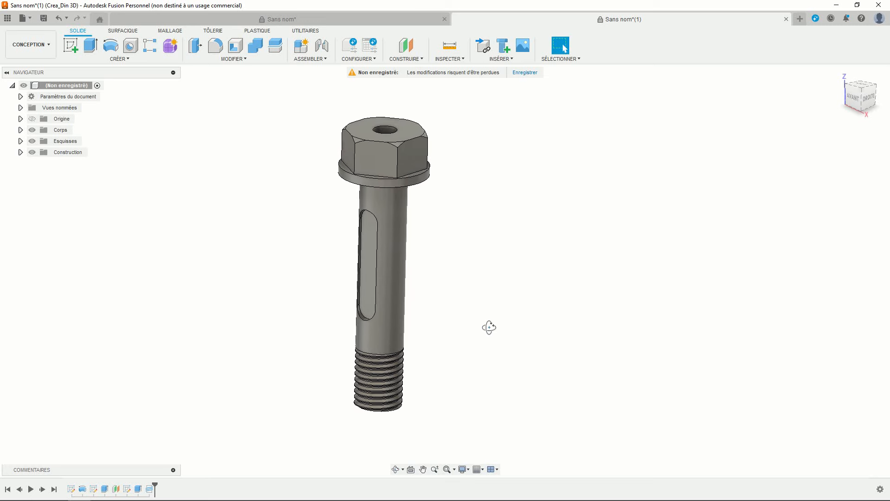
pyautogui.keyDown('shift'); pyautogui.moveTo(489, 327); pyautogui.dragTo(538, 311, button='middle'); pyautogui.keyUp('shift')
pyautogui.keyDown('shift'); pyautogui.moveTo(364, 369); pyautogui.dragTo(361, 454, button='middle'); pyautogui.keyUp('shift')
pyautogui.keyDown('shift'); pyautogui.moveTo(363, 347); pyautogui.dragTo(357, 350, button='middle'); pyautogui.keyUp('shift')
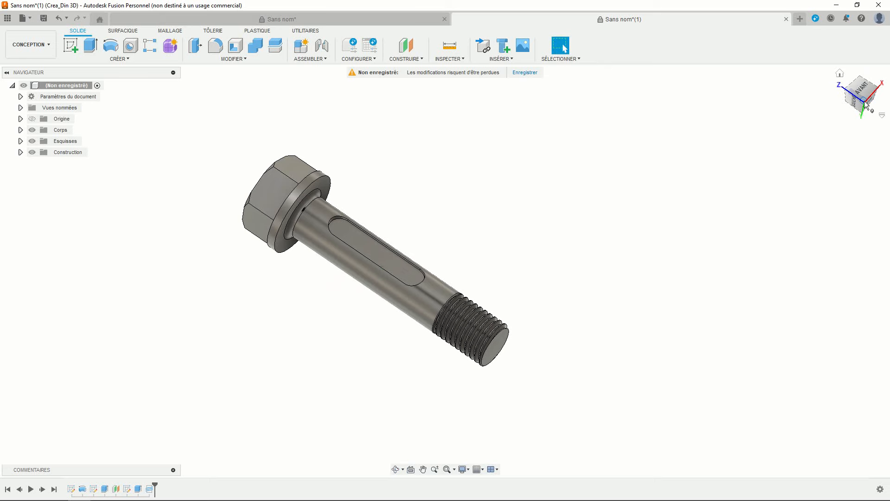
pyautogui.keyDown('shift'); pyautogui.moveTo(866, 106); pyautogui.dragTo(446, 379, button='middle'); pyautogui.keyUp('shift')
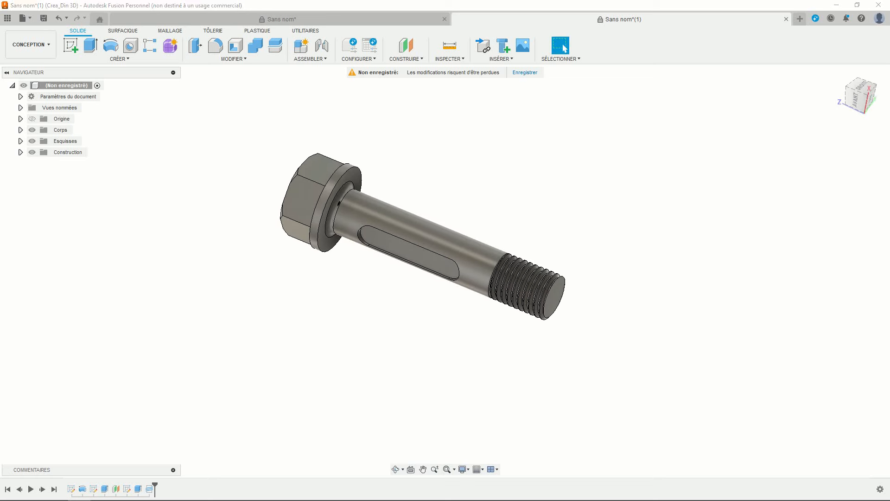